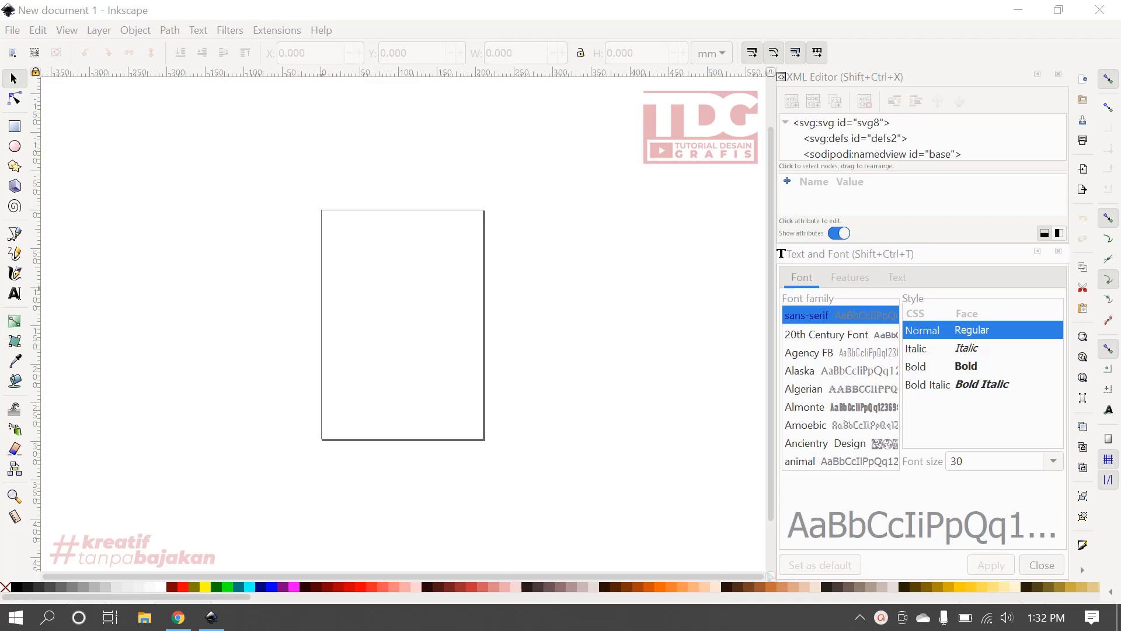
pyautogui.press('1')
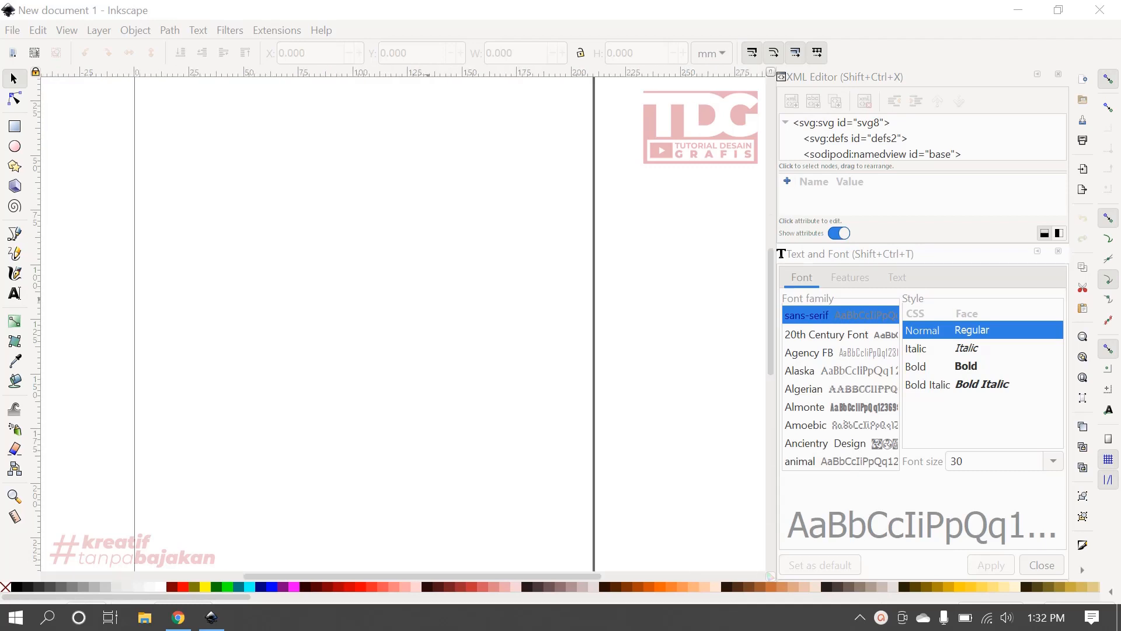
pyautogui.press('-')
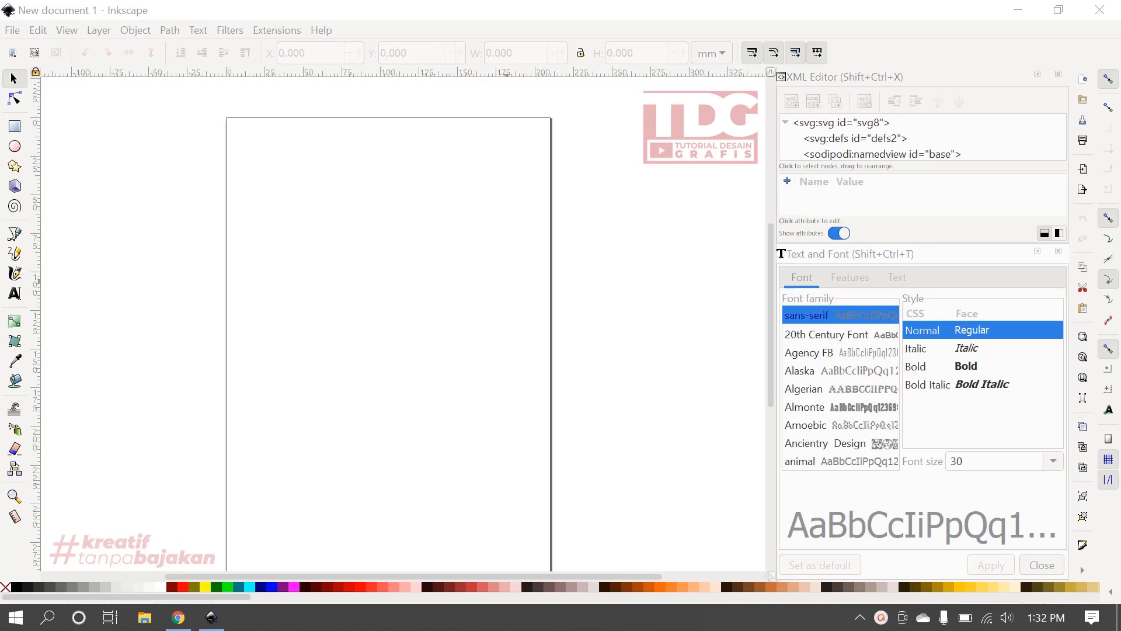
pyautogui.press('-')
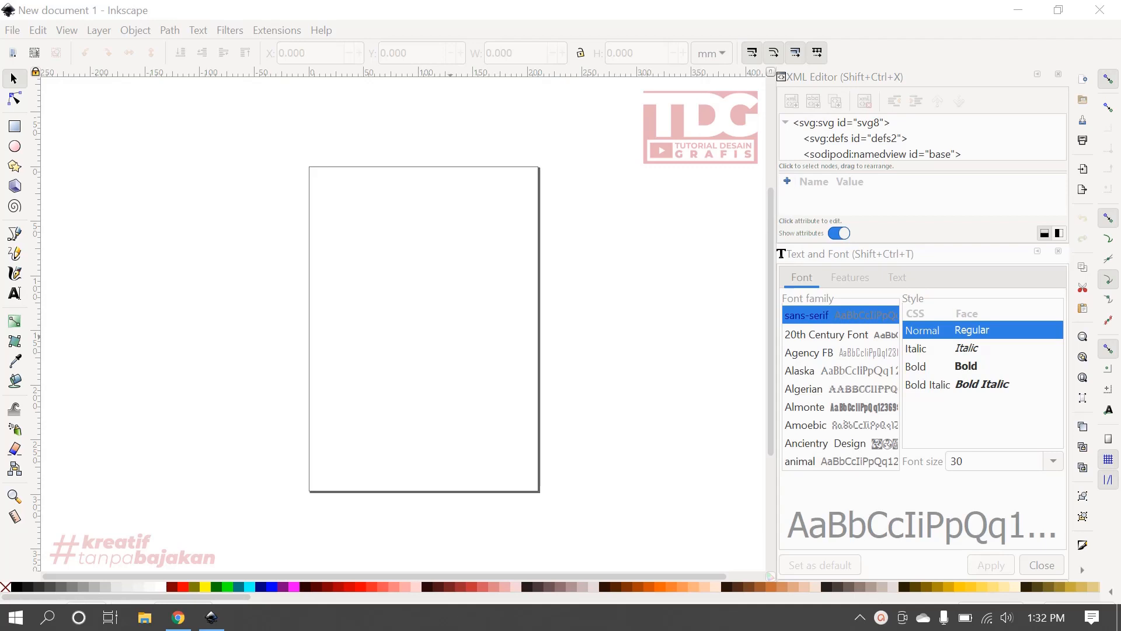
pyautogui.press('+')
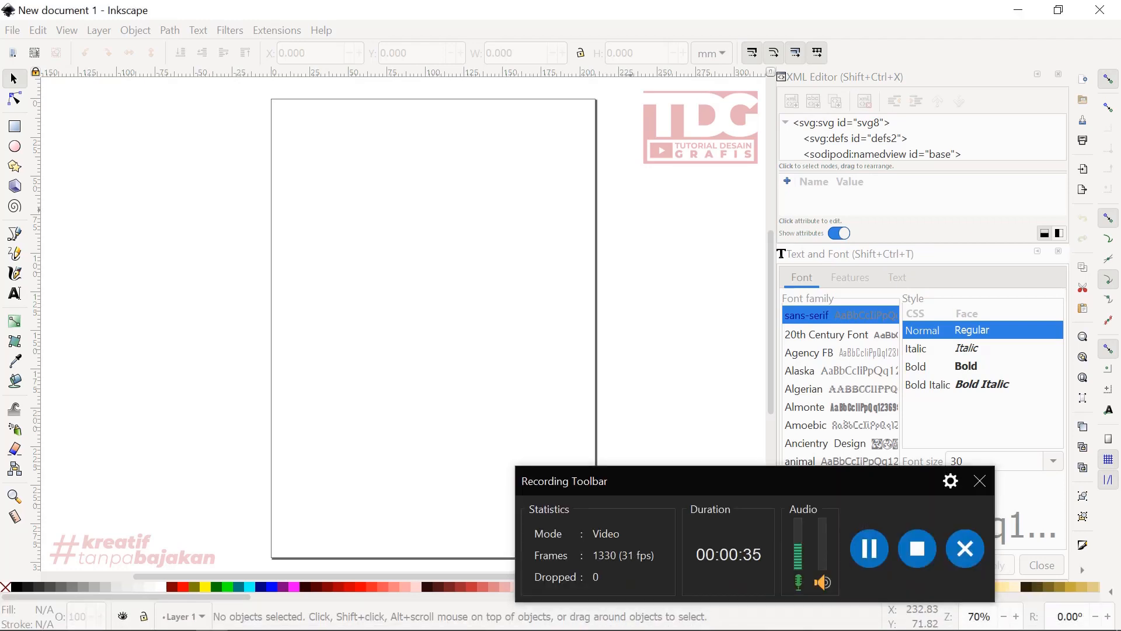
pyautogui.click(615, 209)
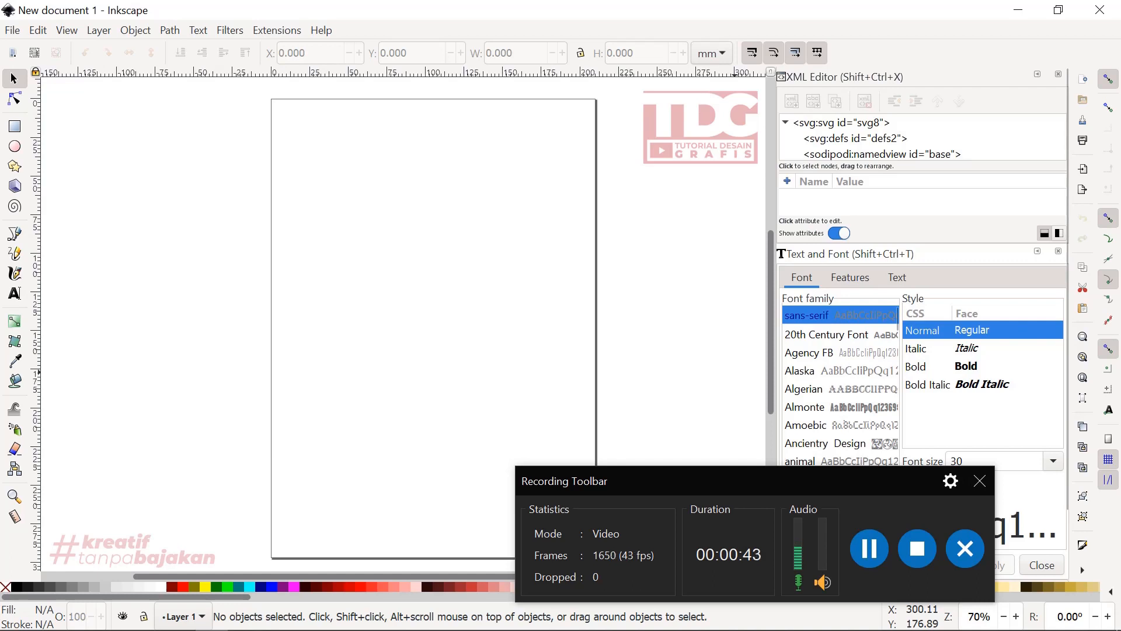
pyautogui.click(980, 480)
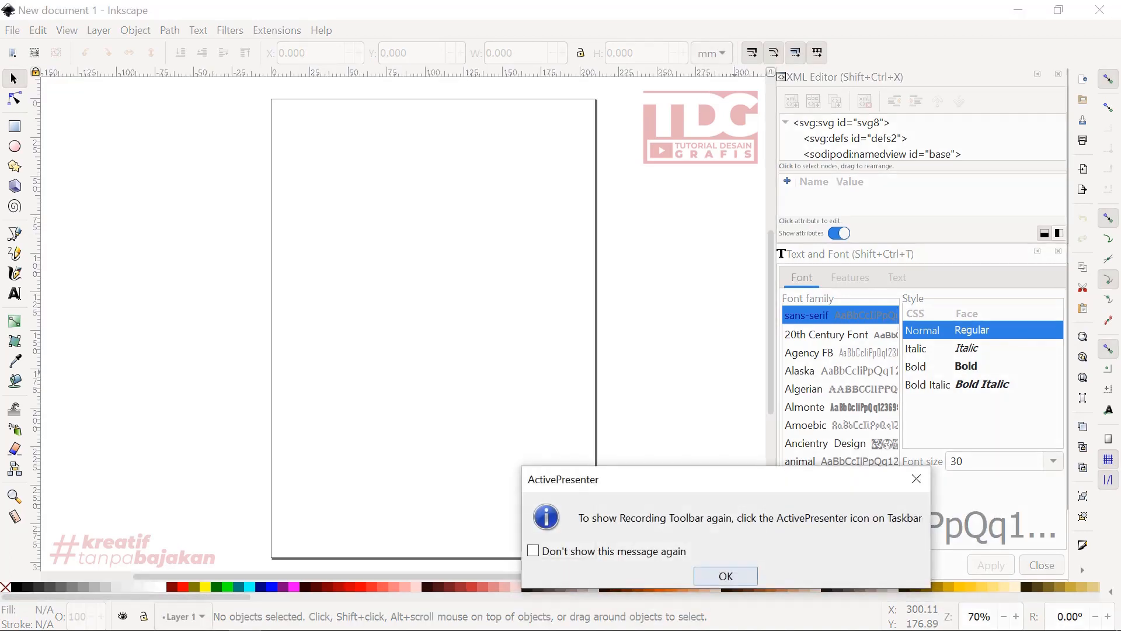
pyautogui.click(726, 576)
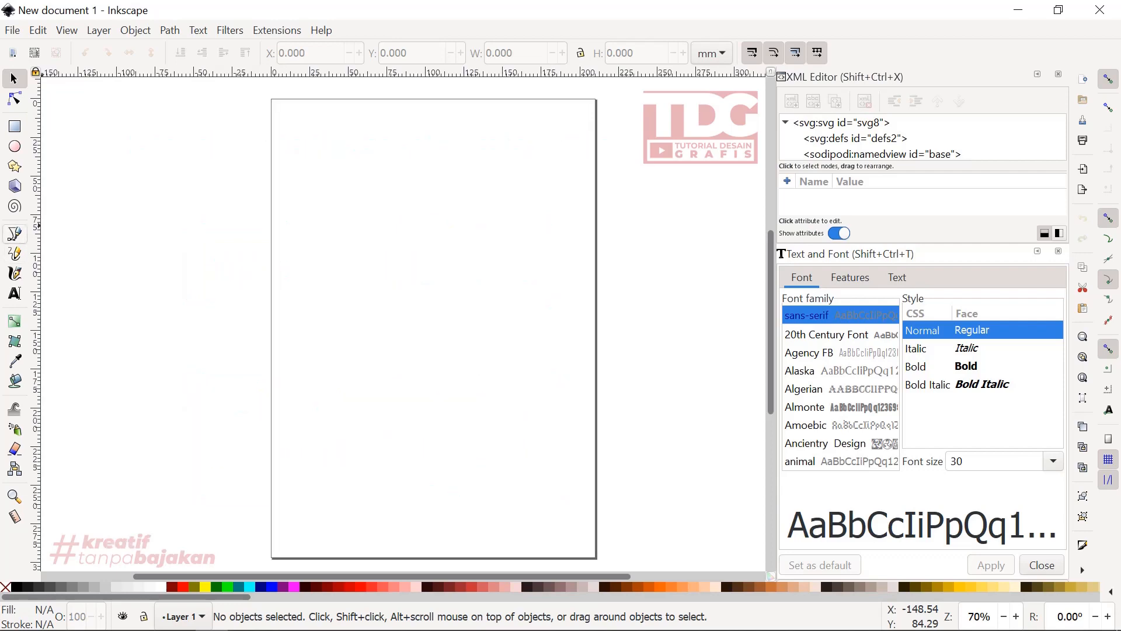
# - Draw a wide, flat ellipse with radii of about 81 by 12.5 mm mid-page and set its opacity to 100%
pyautogui.click(14, 151)
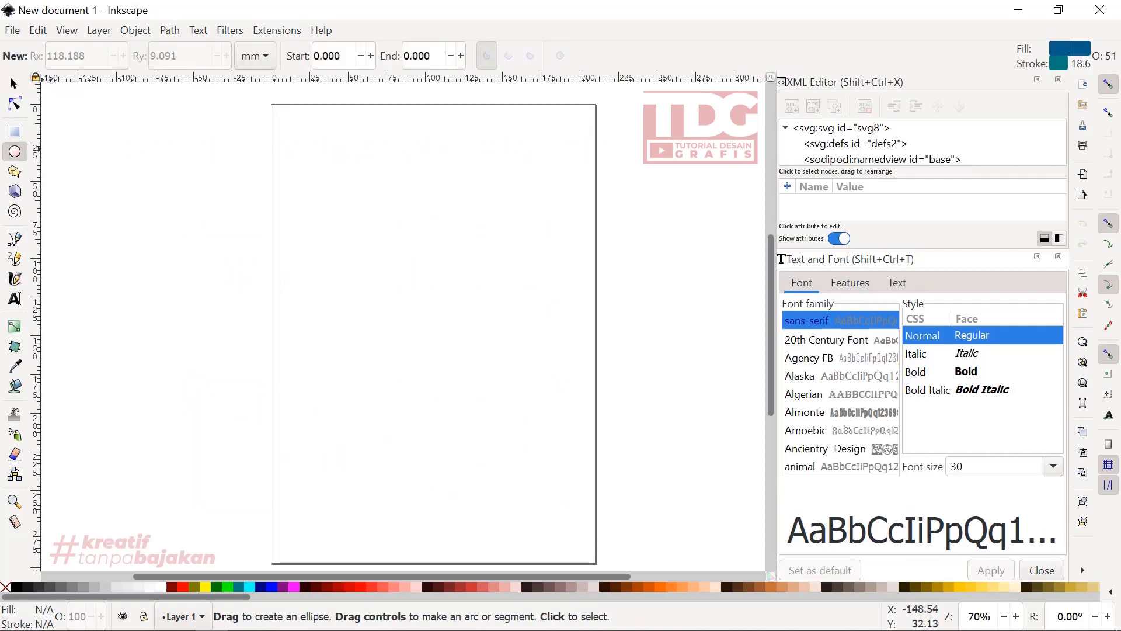
pyautogui.moveTo(314, 274); pyautogui.dragTo(571, 321)
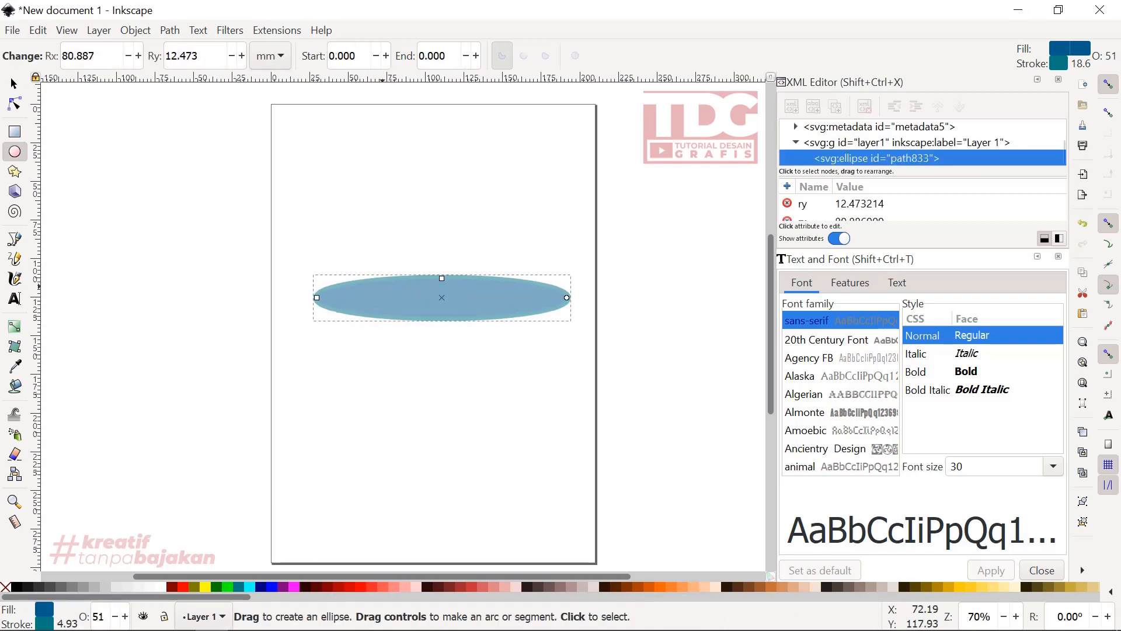
pyautogui.scroll(-2, 917, 508)
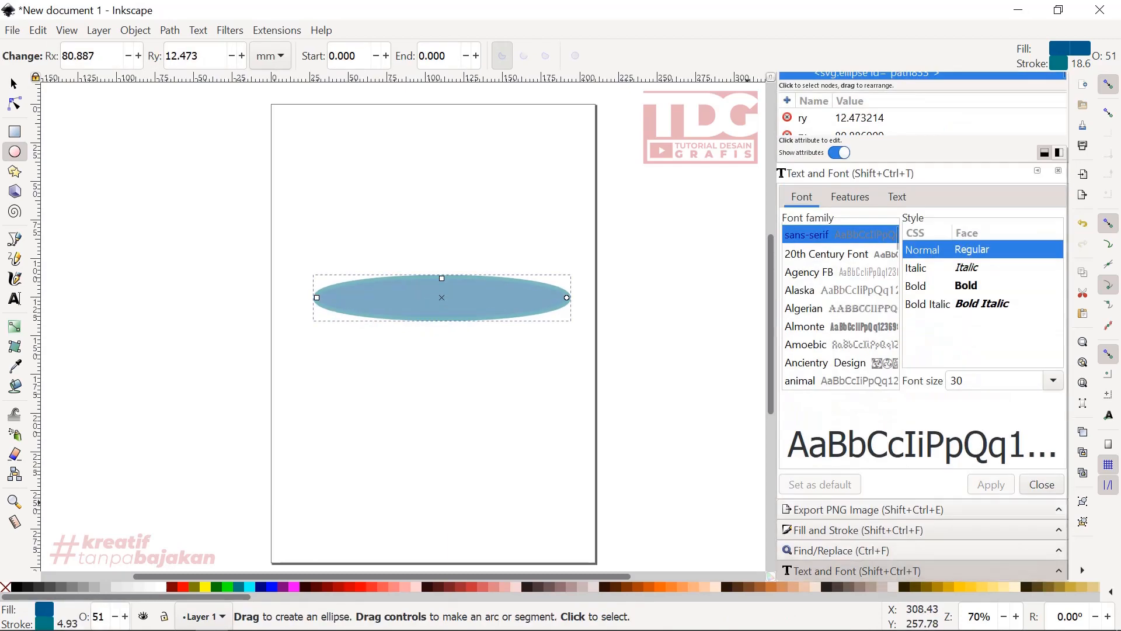
pyautogui.click(835, 550)
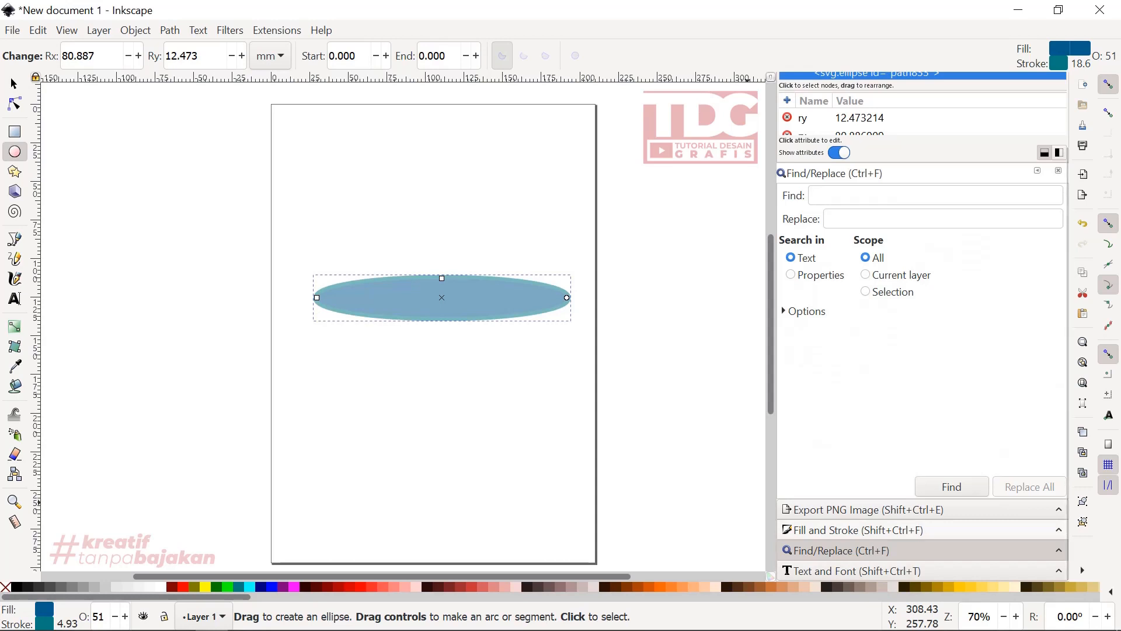
pyautogui.hotkey('ctrl', 'shift', 'f')
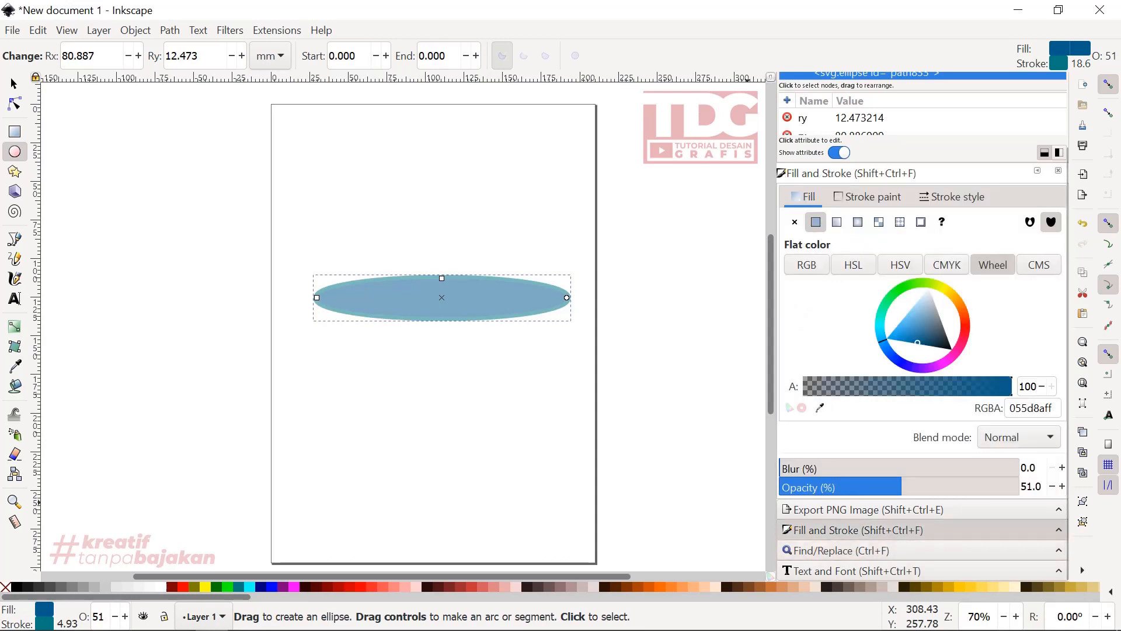
pyautogui.moveTo(902, 486); pyautogui.dragTo(1019, 486)
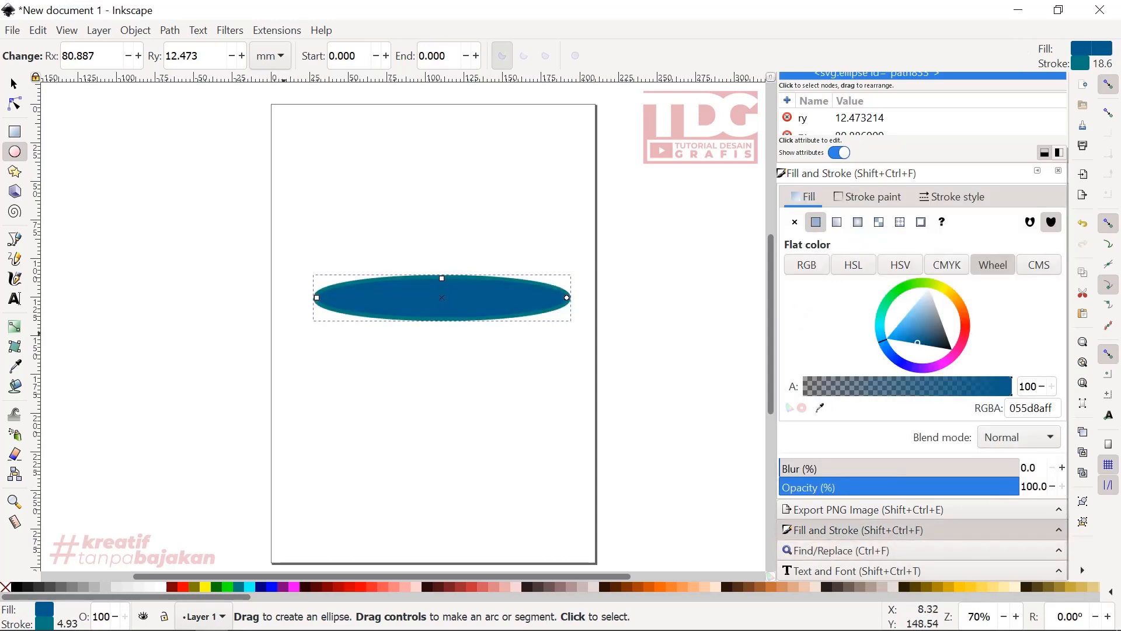
# - Remove the ellipse's stroke and convert the ellipse to an editable path
pyautogui.rightClick(5, 587)
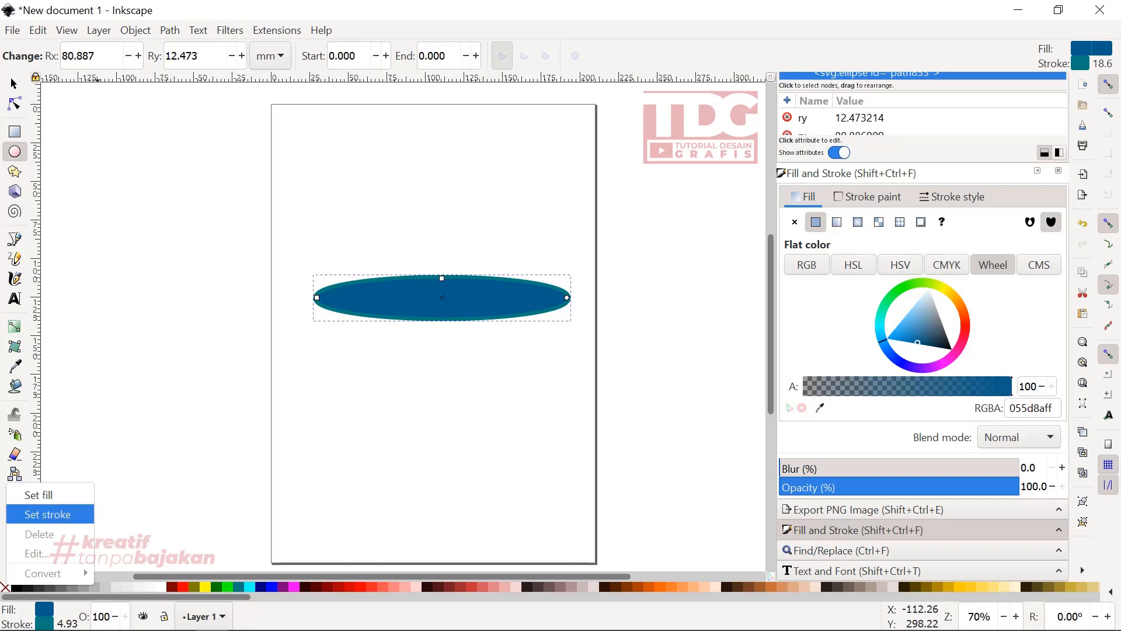
pyautogui.click(48, 514)
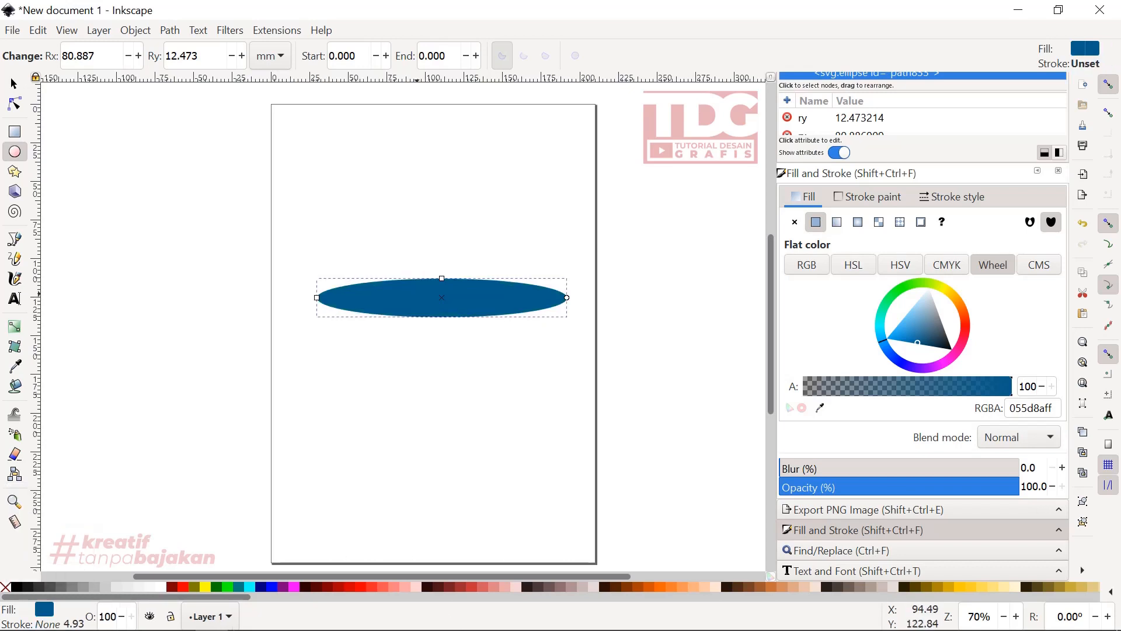
pyautogui.scroll(1, 473, 303)
pyautogui.scroll(1, 472, 302)
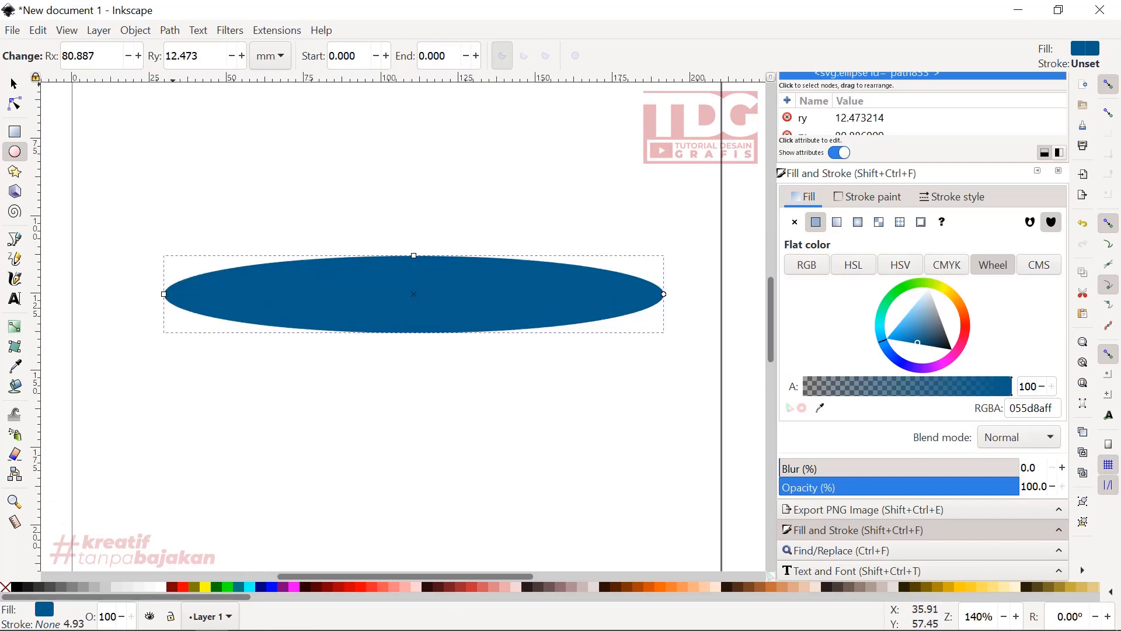
pyautogui.click(170, 30)
pyautogui.click(193, 48)
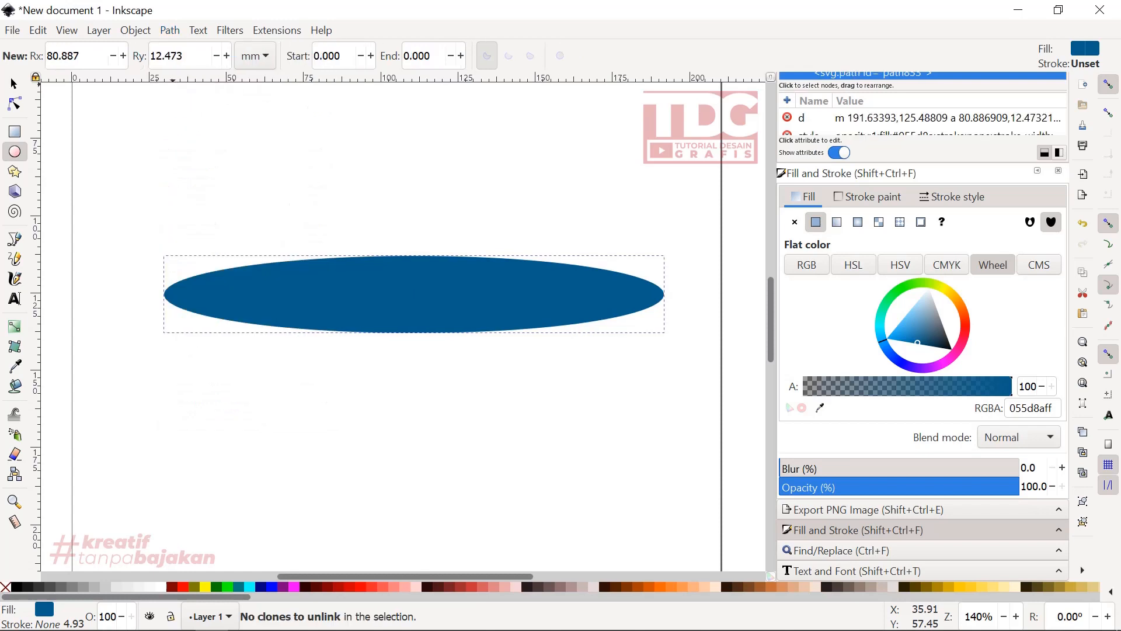
# - Bend the ellipse into a crescent by moving its upper and lower middle nodes down, and stretch the right end node's upper handle upward
pyautogui.click(15, 103)
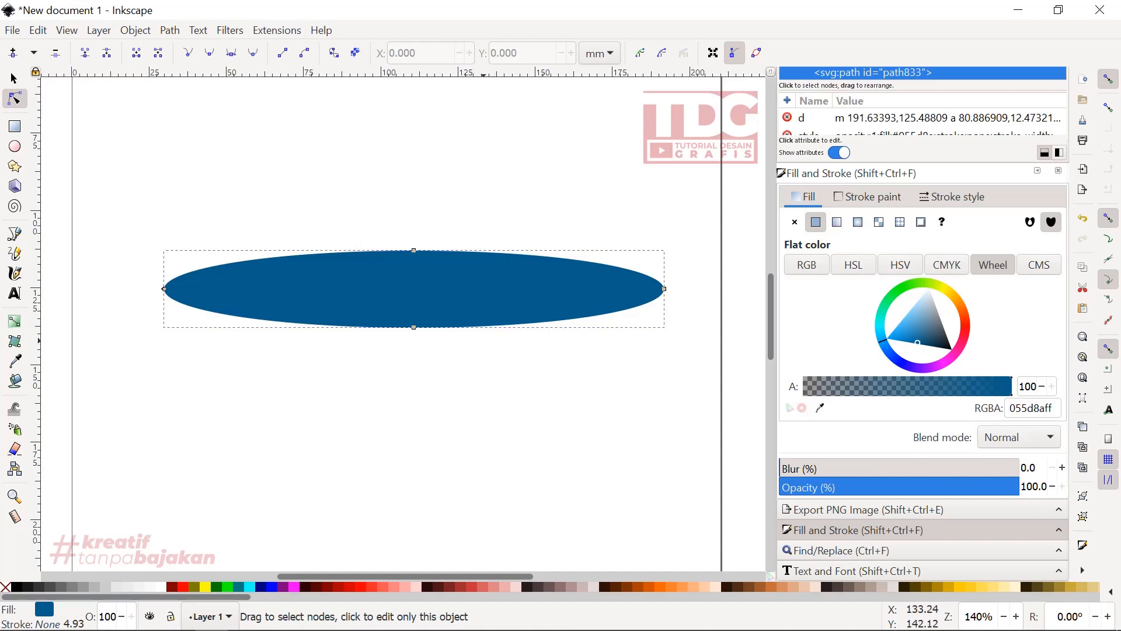
pyautogui.moveTo(458, 348); pyautogui.dragTo(378, 193)
pyautogui.moveTo(460, 362); pyautogui.dragTo(395, 324)
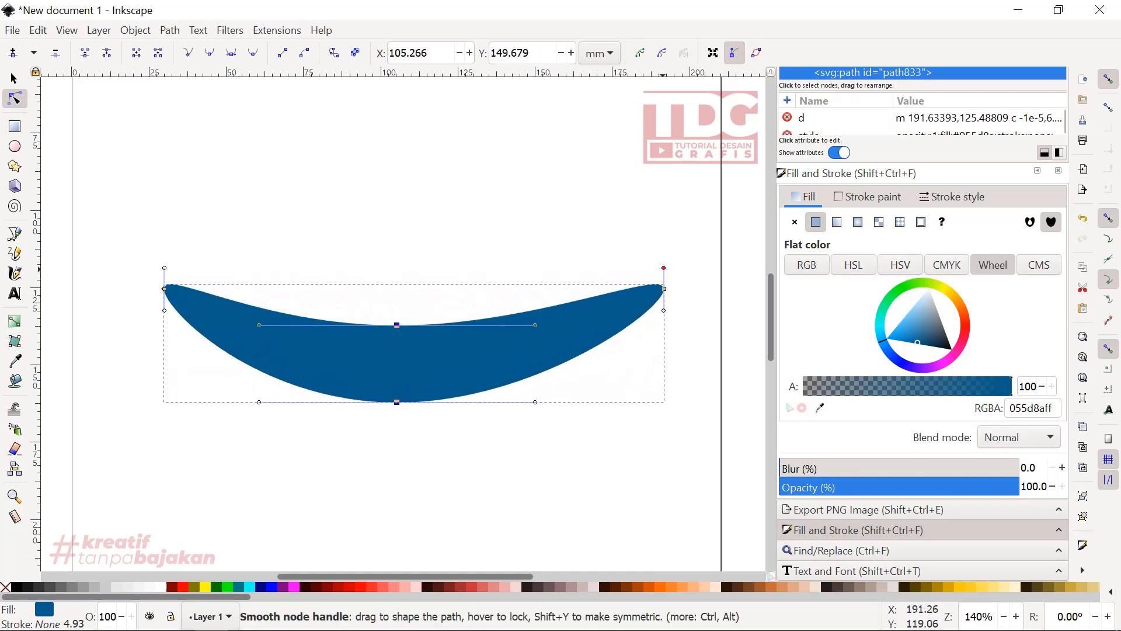
pyautogui.moveTo(663, 267); pyautogui.dragTo(645, 215)
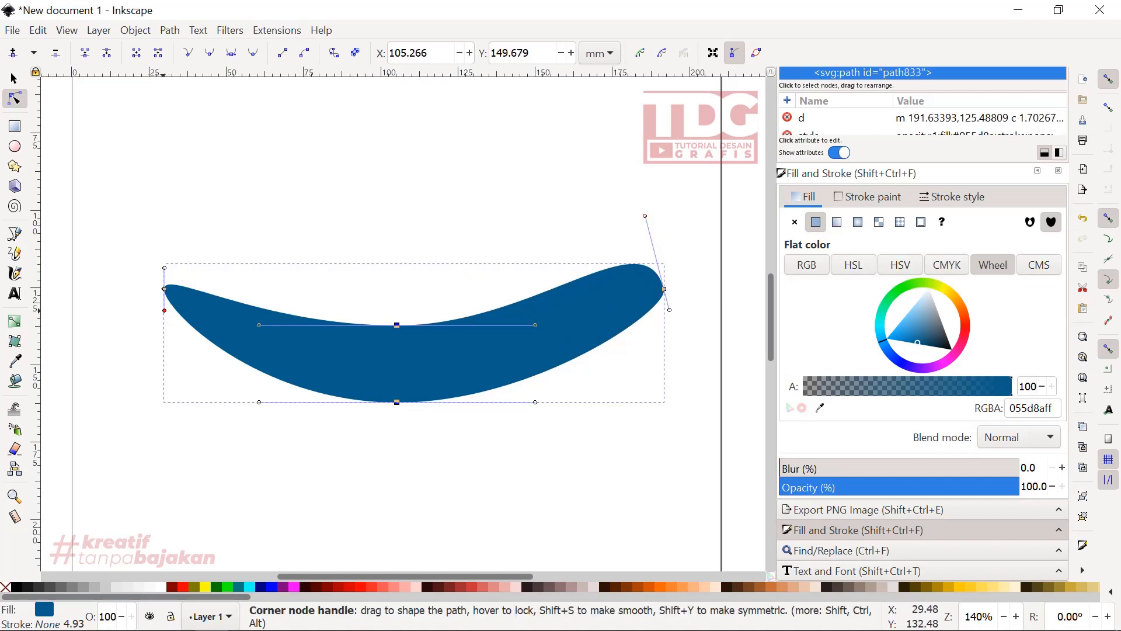
pyautogui.moveTo(165, 310); pyautogui.dragTo(165, 326)
# - Insert an extra node on the crescent's lower edge just below the left tip node
pyautogui.scroll(7, 165, 294)
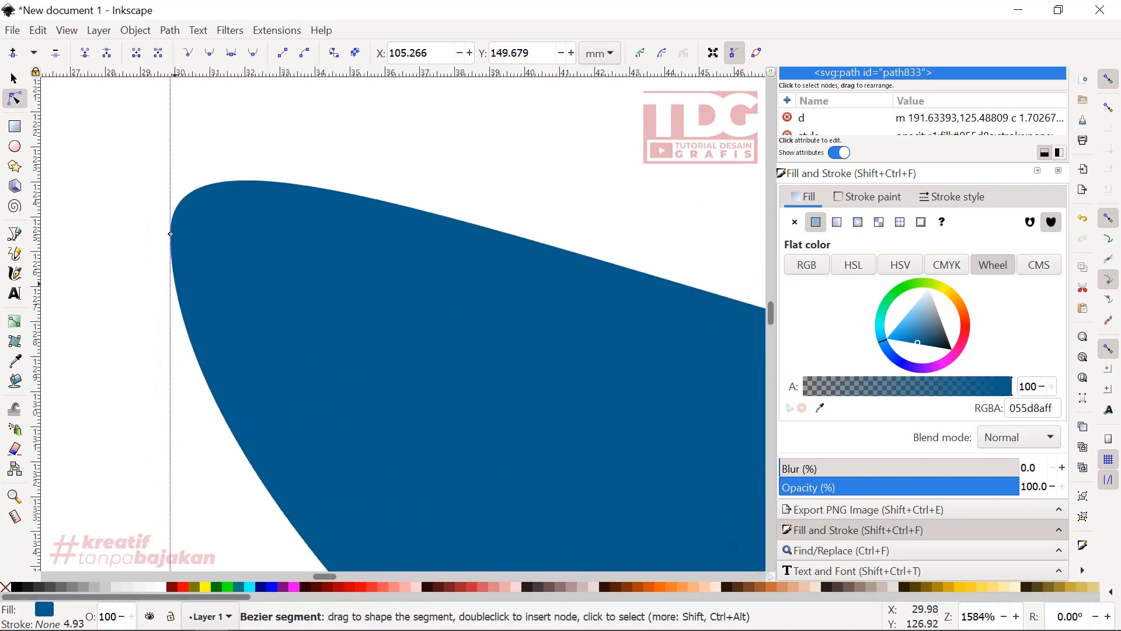
pyautogui.click(170, 234)
pyautogui.moveTo(187, 291); pyautogui.dragTo(161, 242)
pyautogui.hotkey('ctrl', 'z')
pyautogui.scroll(-1, 197, 278)
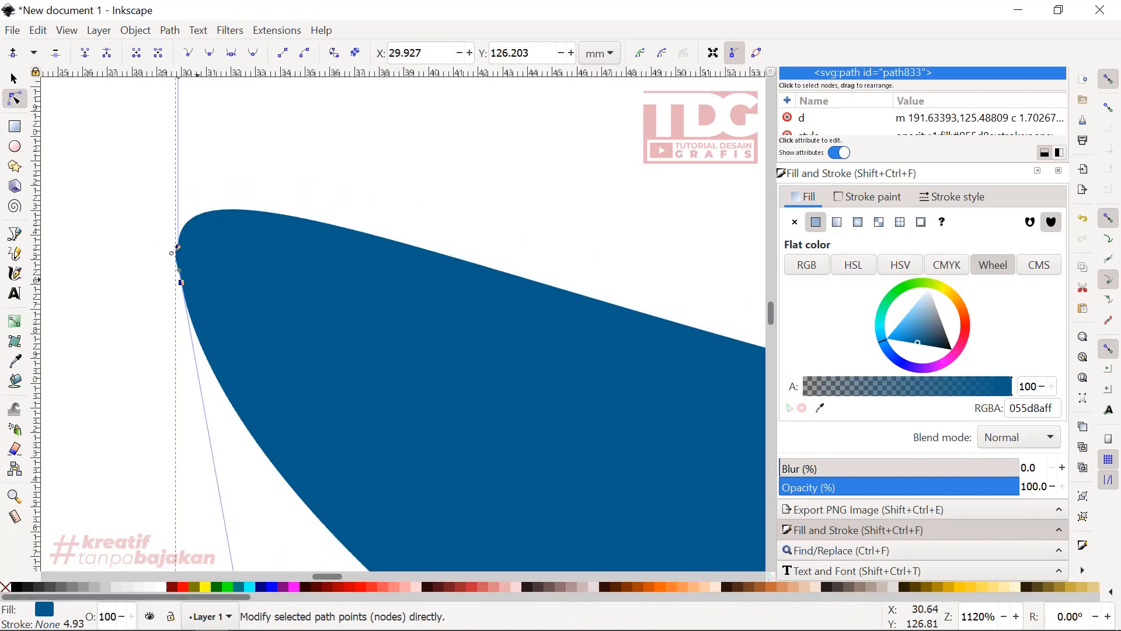
pyautogui.scroll(-1, 190, 275)
pyautogui.scroll(4, 190, 276)
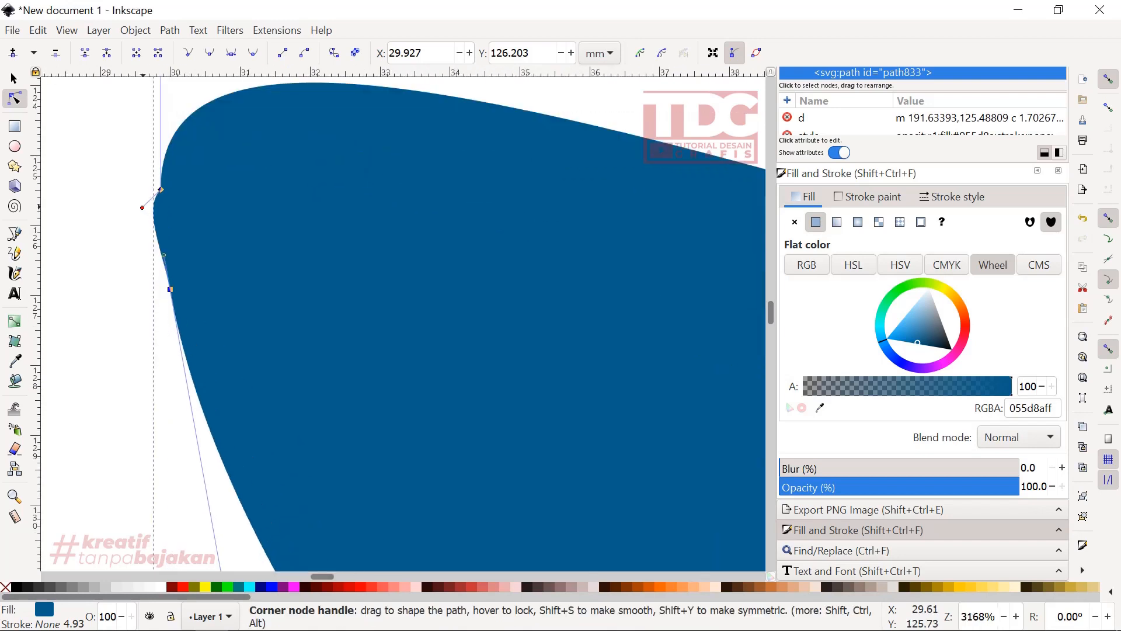
# - Make the inserted left-tip node a corner and adjust the facing handles of both tip nodes to round the short segment between them
pyautogui.moveTo(142, 208); pyautogui.dragTo(105, 180)
pyautogui.moveTo(164, 255); pyautogui.dragTo(131, 299)
pyautogui.hotkey('ctrl', 'z')
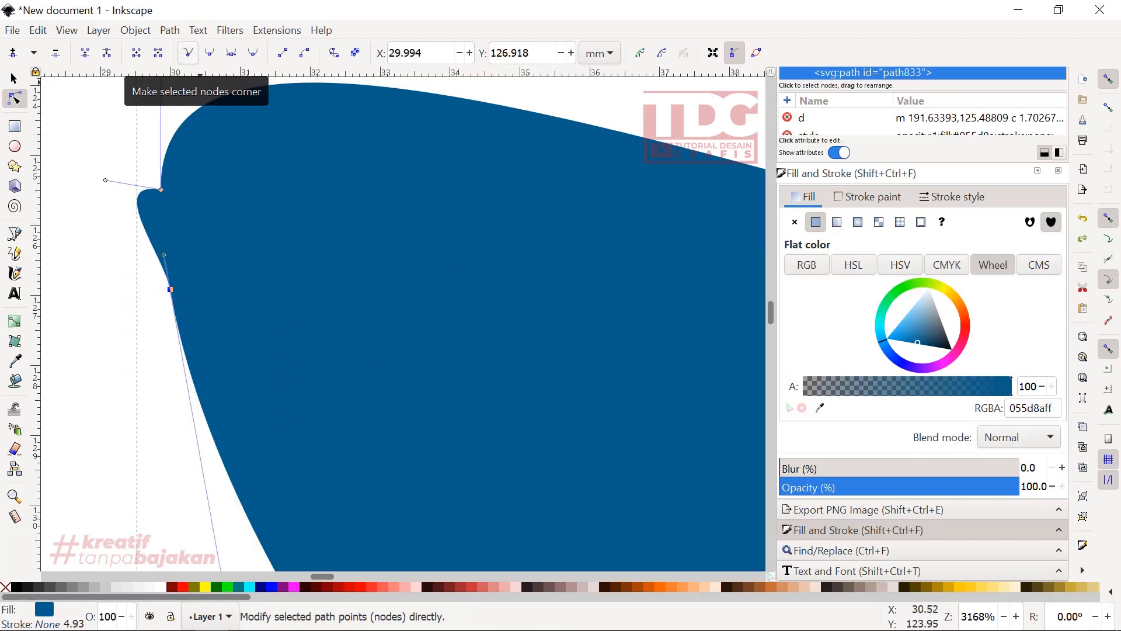
pyautogui.click(187, 53)
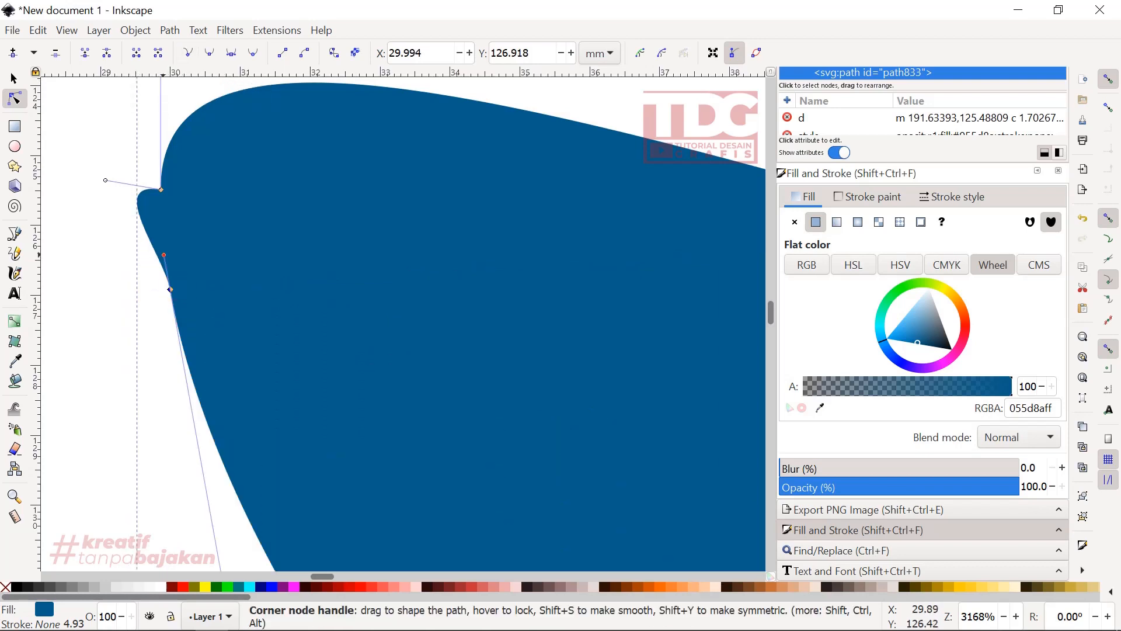
pyautogui.moveTo(163, 255); pyautogui.dragTo(151, 292)
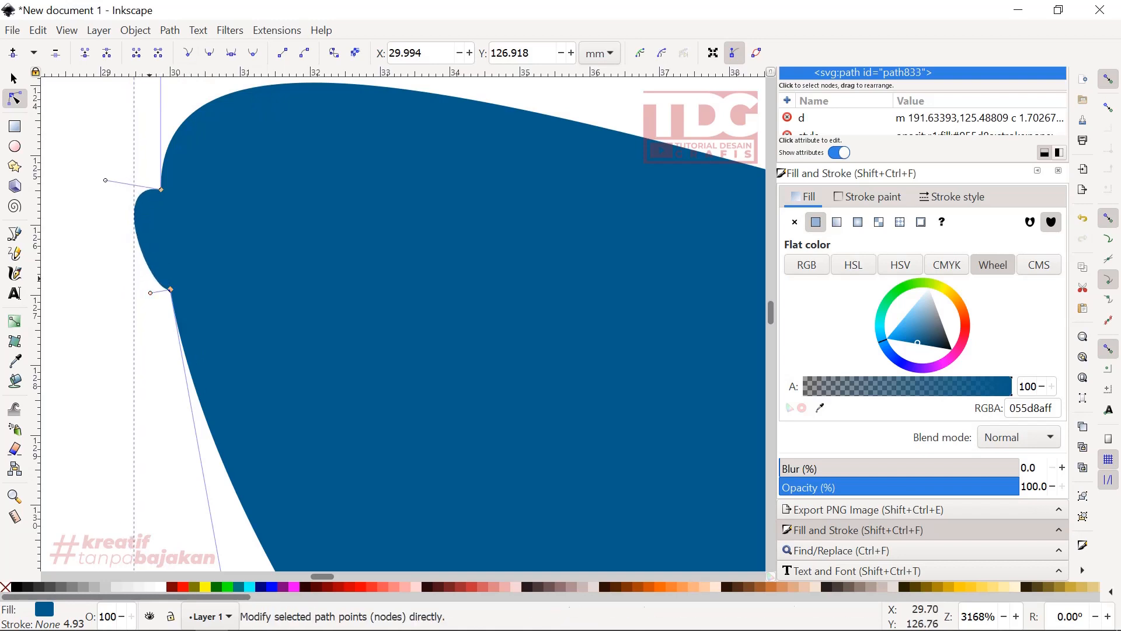
pyautogui.moveTo(105, 179); pyautogui.dragTo(155, 172)
# - Angle the upper left-tip node's long handle inward and move the lower tip node outward to about X 29.125, Y 126.450 mm
pyautogui.scroll(-3, 141, 235)
pyautogui.scroll(2, 147, 233)
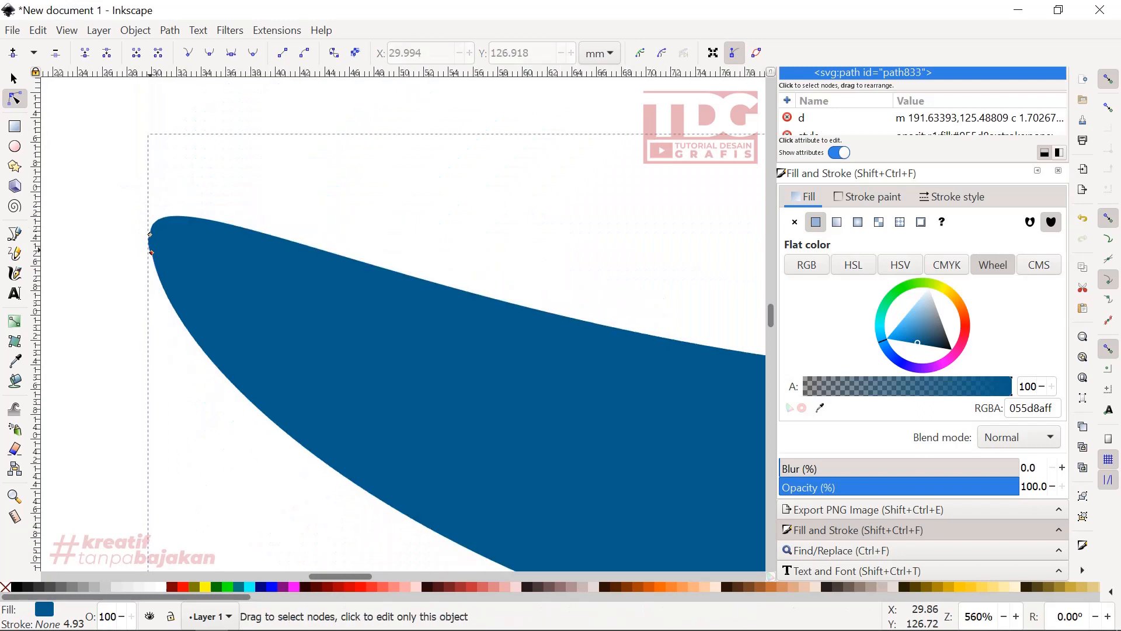
pyautogui.moveTo(174, 265); pyautogui.dragTo(121, 168)
pyautogui.moveTo(170, 196); pyautogui.dragTo(168, 168)
pyautogui.scroll(-3, 168, 168)
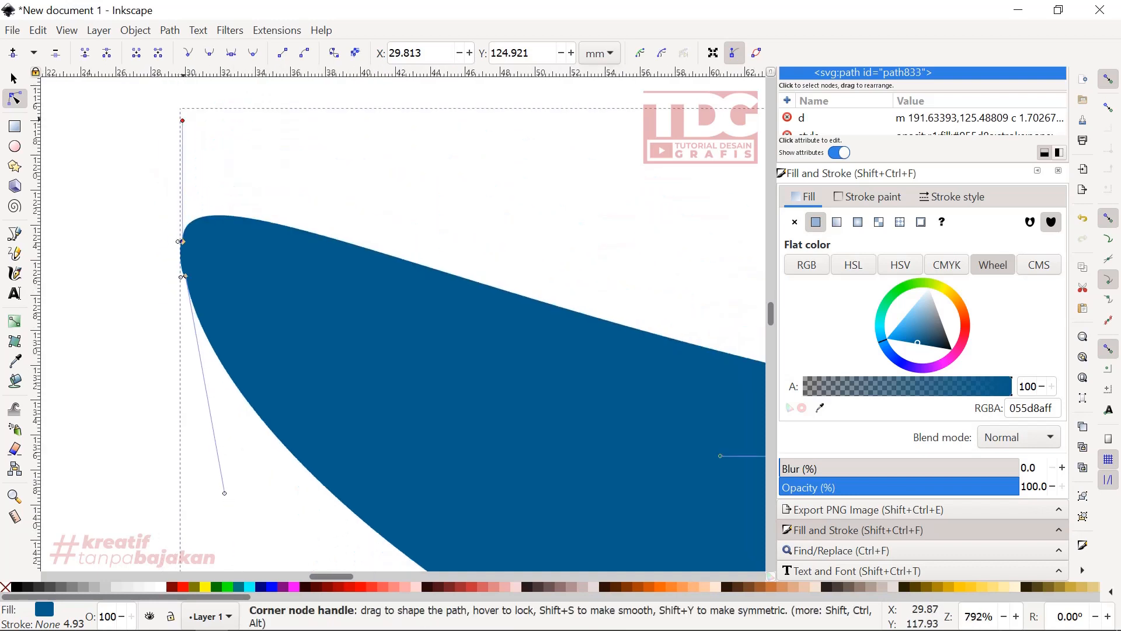
pyautogui.moveTo(183, 121); pyautogui.dragTo(242, 179)
pyautogui.click(184, 276)
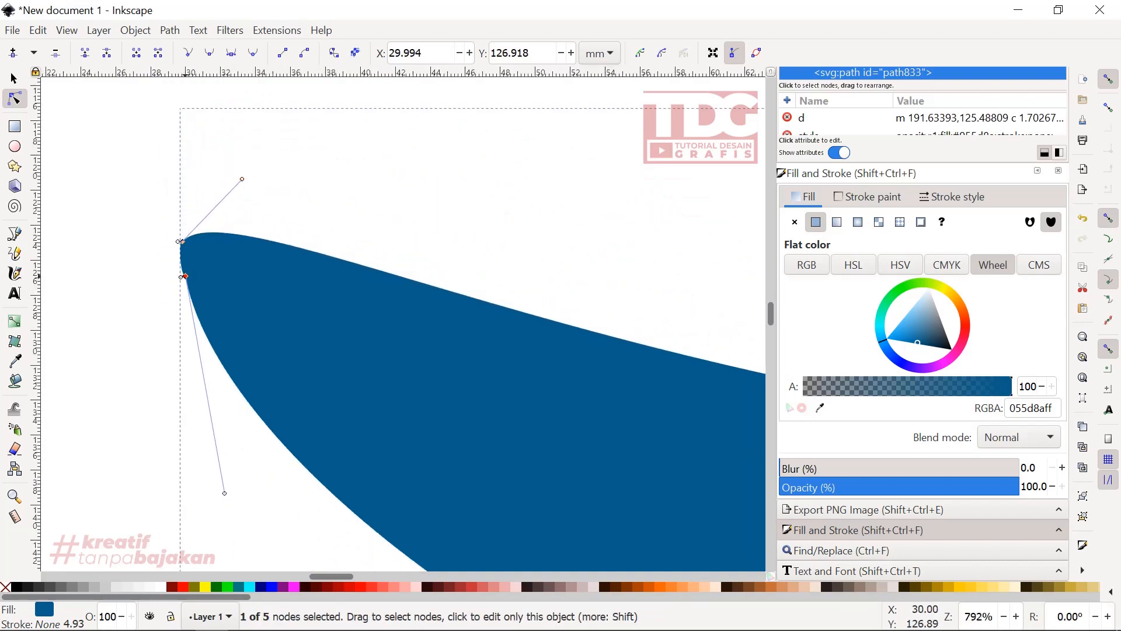
pyautogui.moveTo(185, 277); pyautogui.dragTo(170, 268)
# - Adjust the two short handles between the left-tip nodes so the segment bulges into a small rounded end
pyautogui.scroll(3, 169, 268)
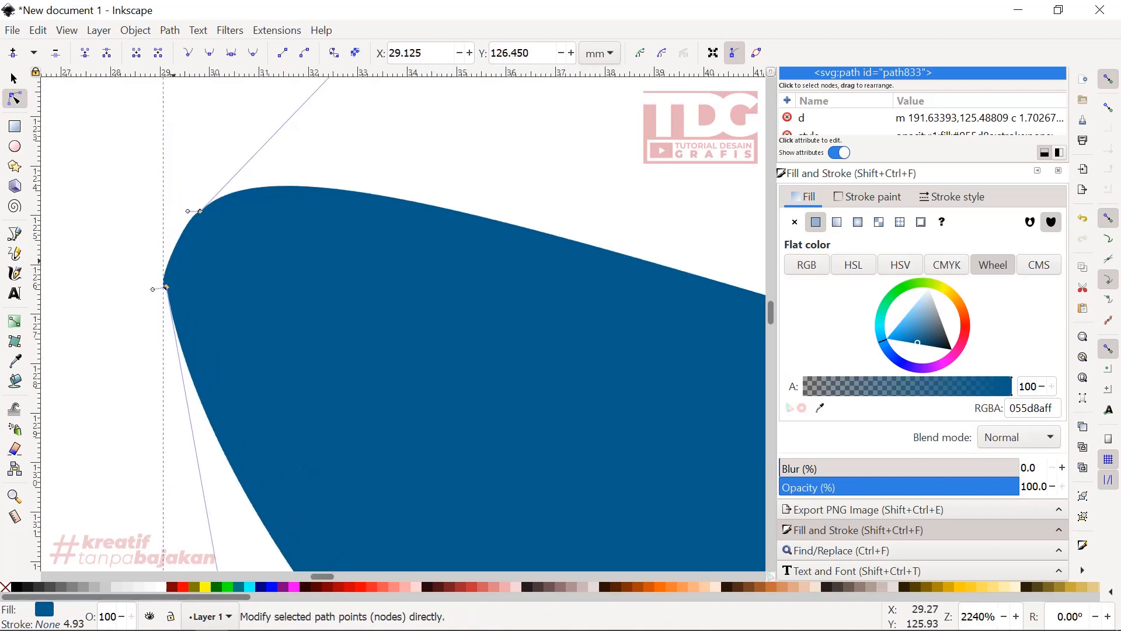
pyautogui.moveTo(188, 210); pyautogui.dragTo(170, 202)
pyautogui.moveTo(153, 289); pyautogui.dragTo(151, 258)
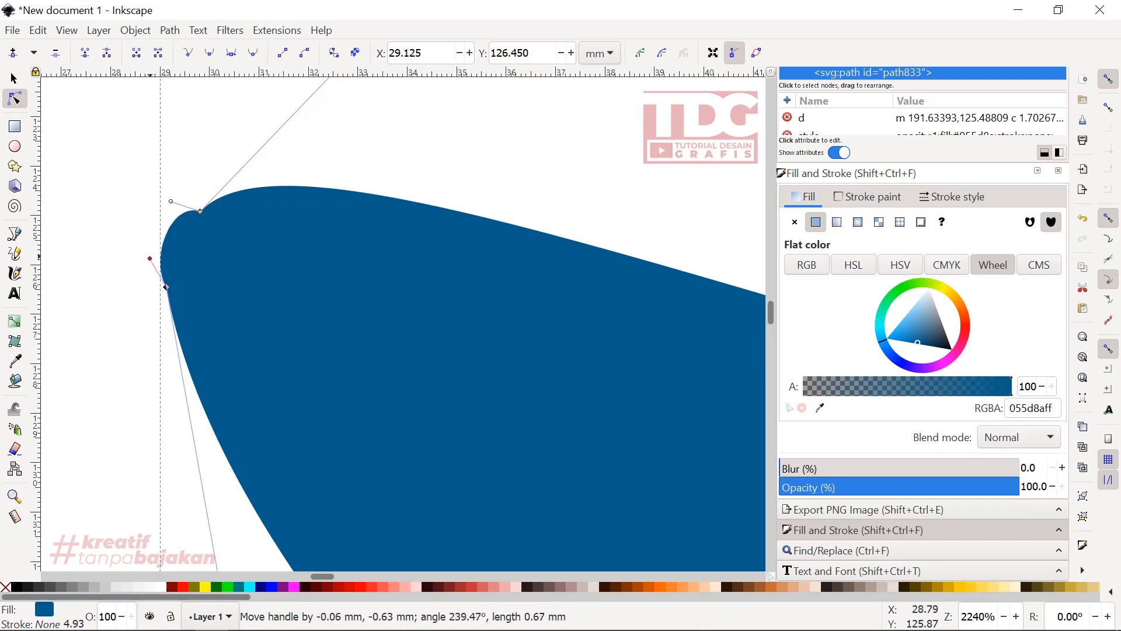
pyautogui.scroll(-5, 150, 258)
pyautogui.scroll(-3, 138, 253)
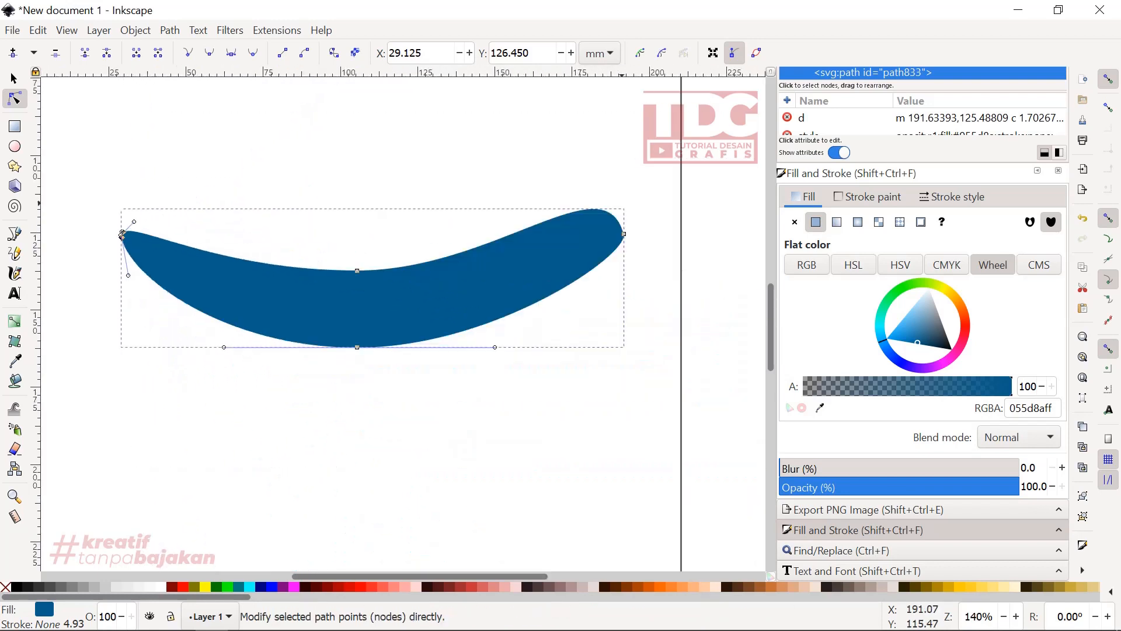
# - Draw a closed four-sided stem outline with the Pen tool, extending up and outward from inside the crescent's right tip
pyautogui.scroll(1, 647, 220)
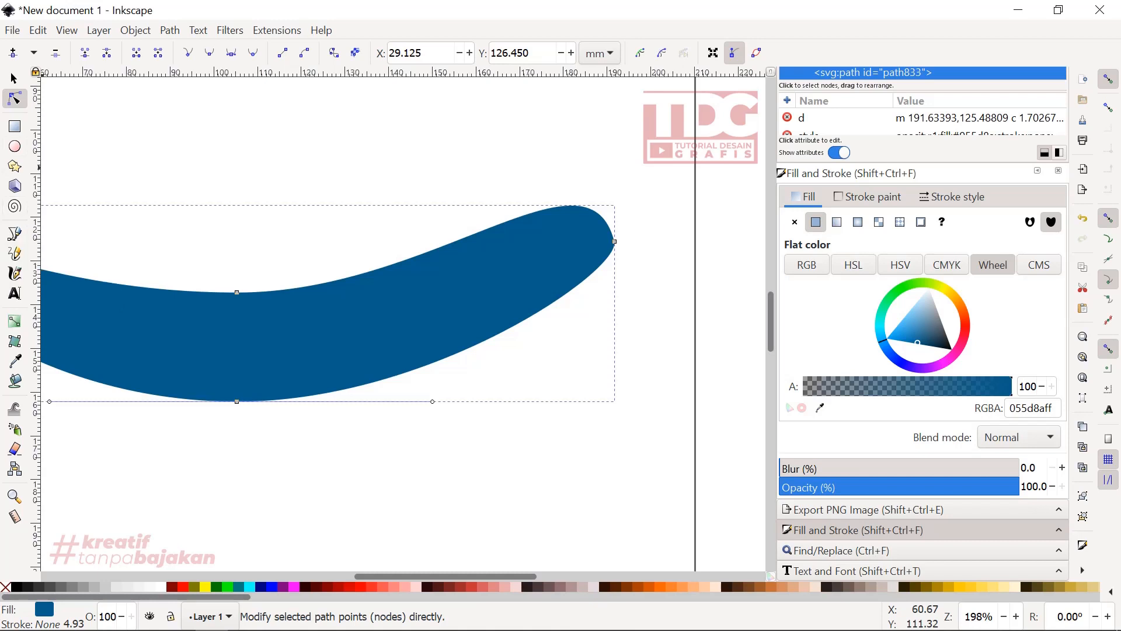
pyautogui.click(15, 238)
pyautogui.scroll(2, 539, 235)
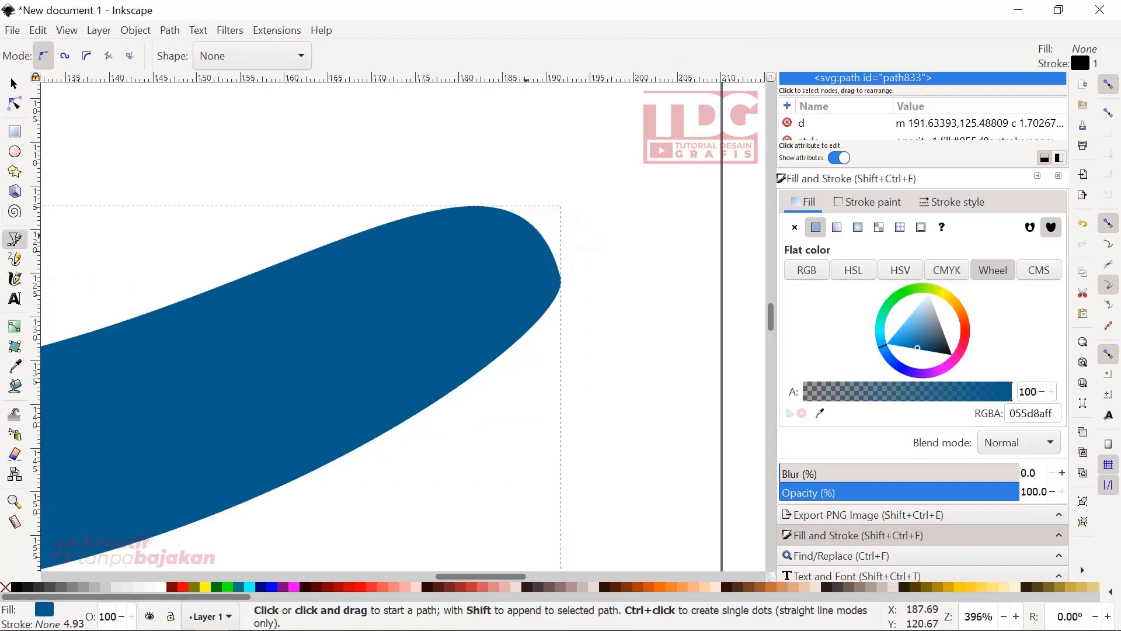
pyautogui.click(526, 235)
pyautogui.click(596, 150)
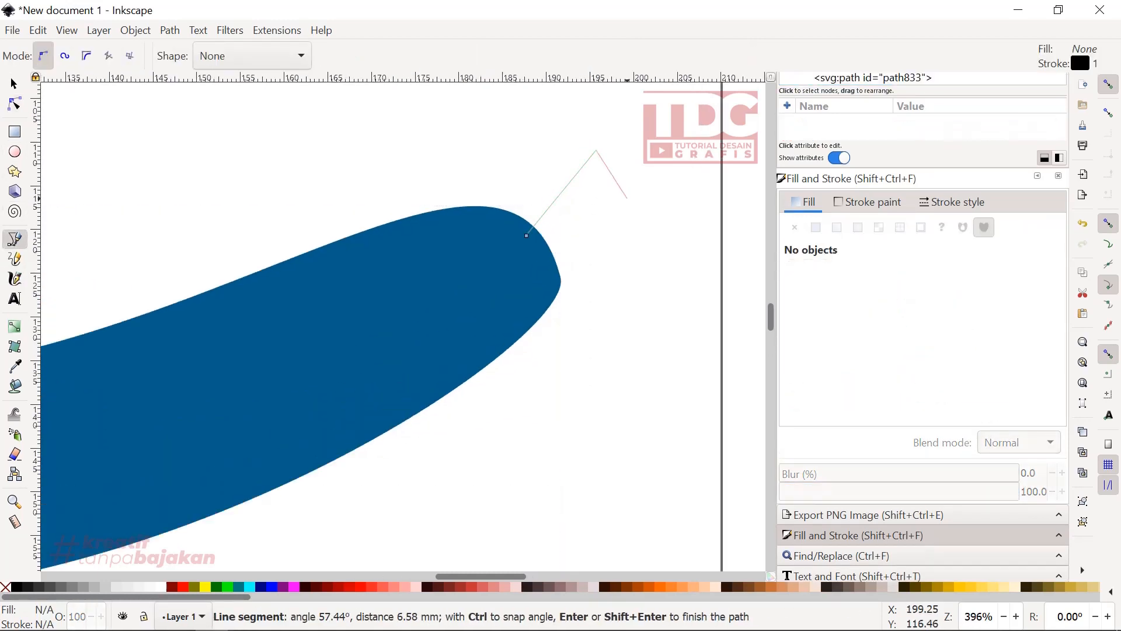
pyautogui.click(626, 199)
pyautogui.click(542, 269)
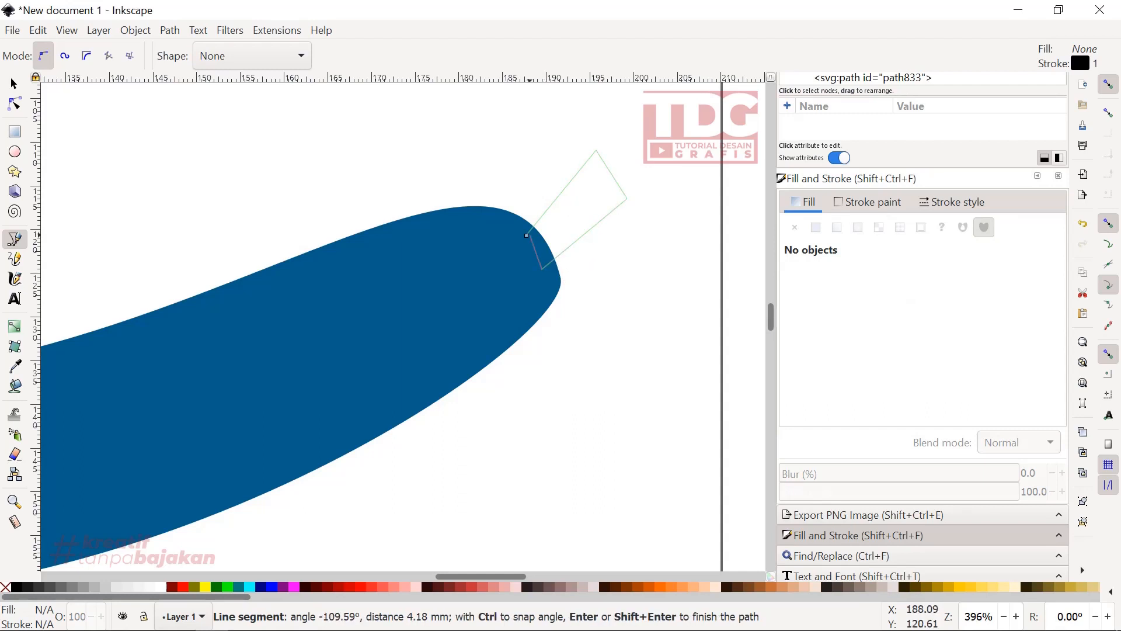
pyautogui.click(527, 236)
# - Reshape the stem outline with curved long sides, an extra node near its end and the outer corner at about X 197.980, Y 114.659 mm
pyautogui.click(14, 103)
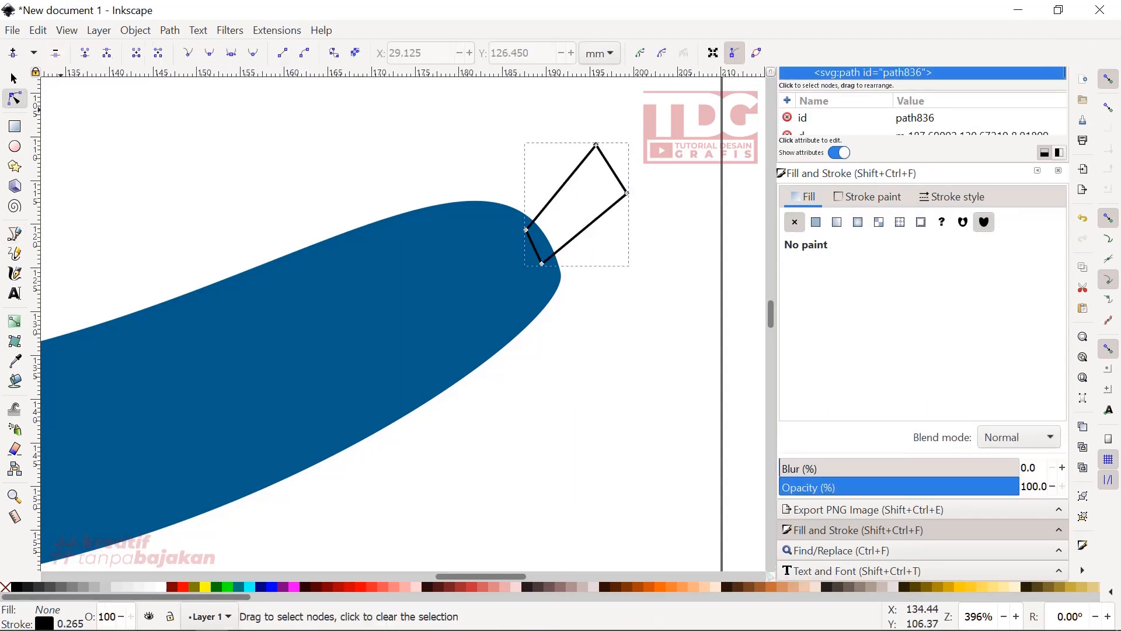
pyautogui.moveTo(568, 182); pyautogui.dragTo(616, 177)
pyautogui.doubleClick(591, 165)
pyautogui.click(627, 192)
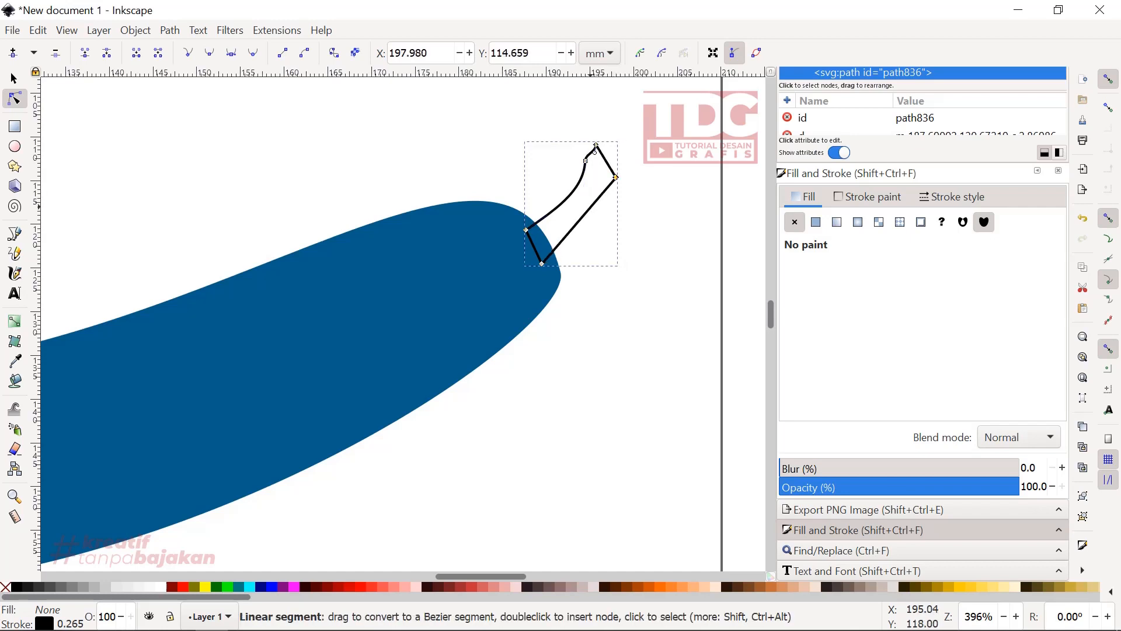
pyautogui.scroll(-3, 601, 217)
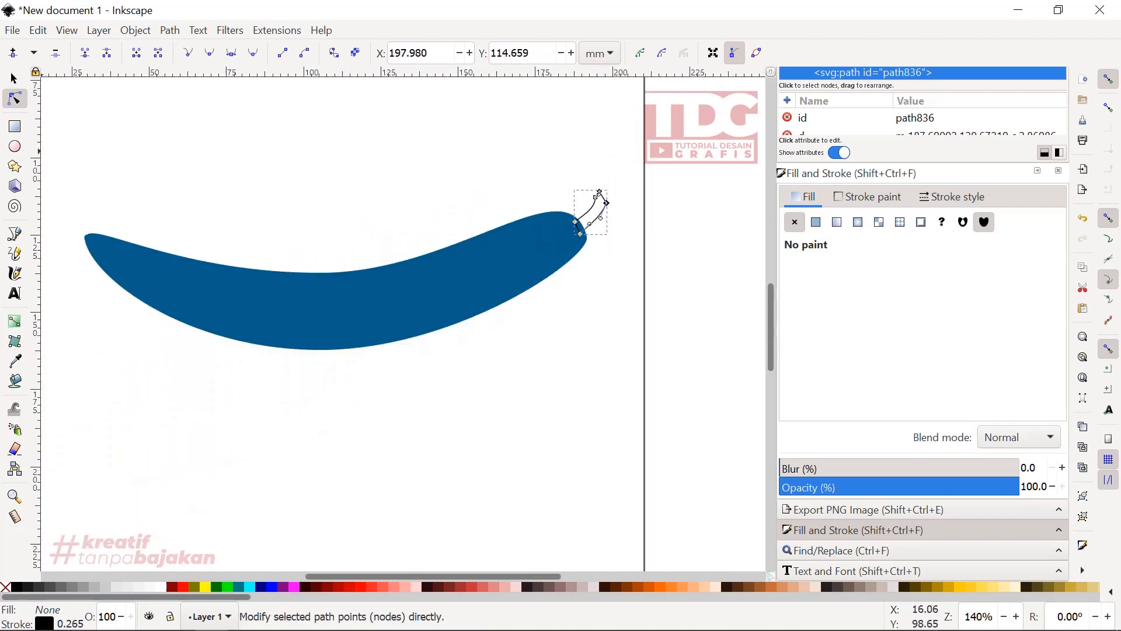
# - Merge the stem outline and the crescent into one shape with Union, then clear the selection
pyautogui.click(14, 78)
pyautogui.moveTo(672, 438)
pyautogui.mouseDown()
pyautogui.moveTo(352, 183)
pyautogui.moveTo(70, 112)
pyautogui.mouseUp()
pyautogui.click(170, 29)
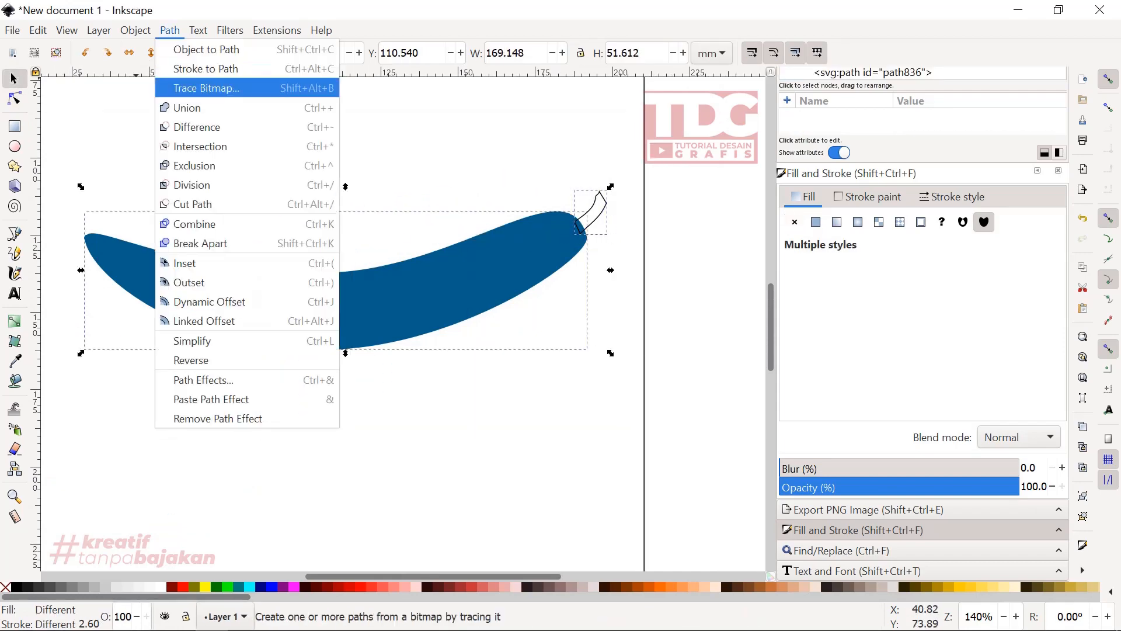
pyautogui.click(178, 107)
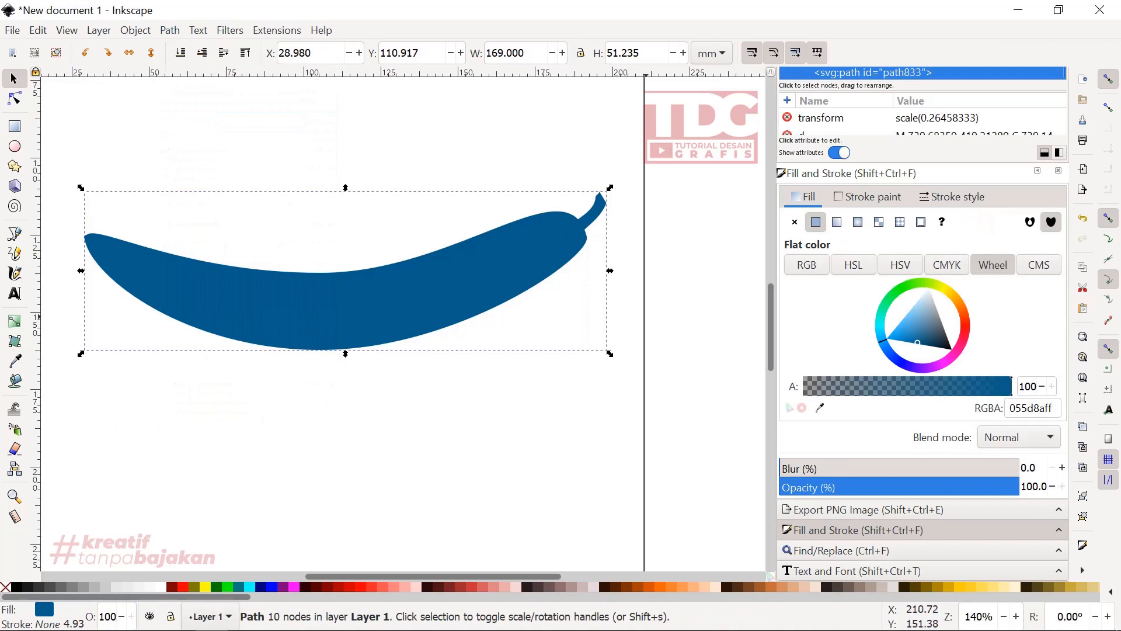
pyautogui.click(657, 213)
pyautogui.scroll(-2, 656, 214)
pyautogui.scroll(2, 619, 224)
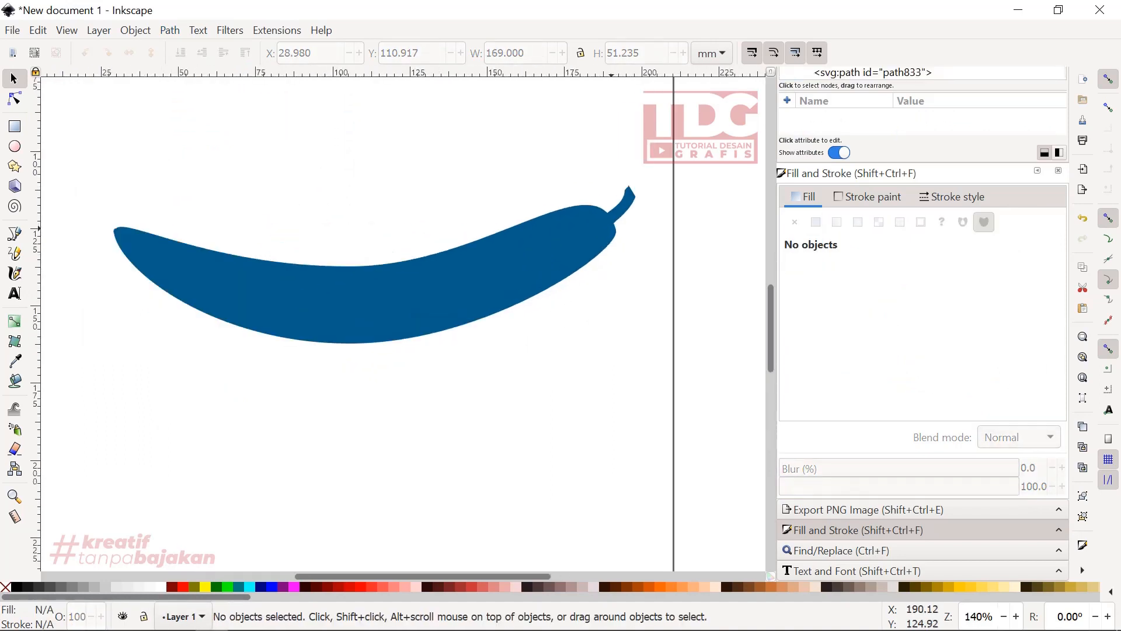
# - Duplicate the merged crescent and place the copy below it at about X 34.271, Y 133.217 mm
pyautogui.click(323, 285)
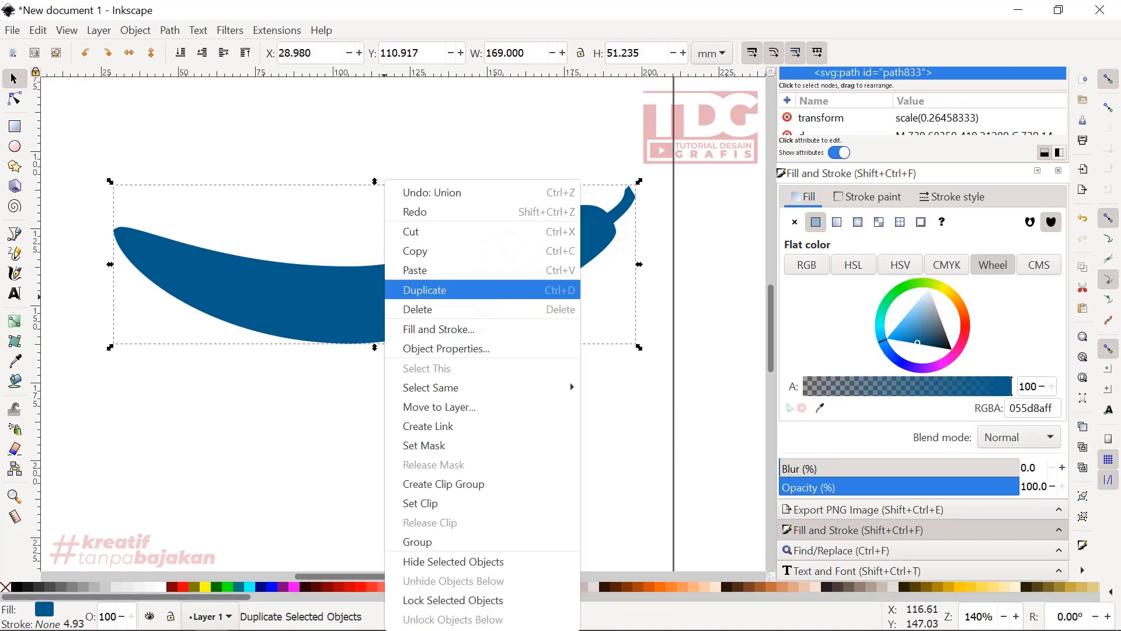
pyautogui.click(388, 290)
pyautogui.moveTo(380, 302); pyautogui.dragTo(395, 376)
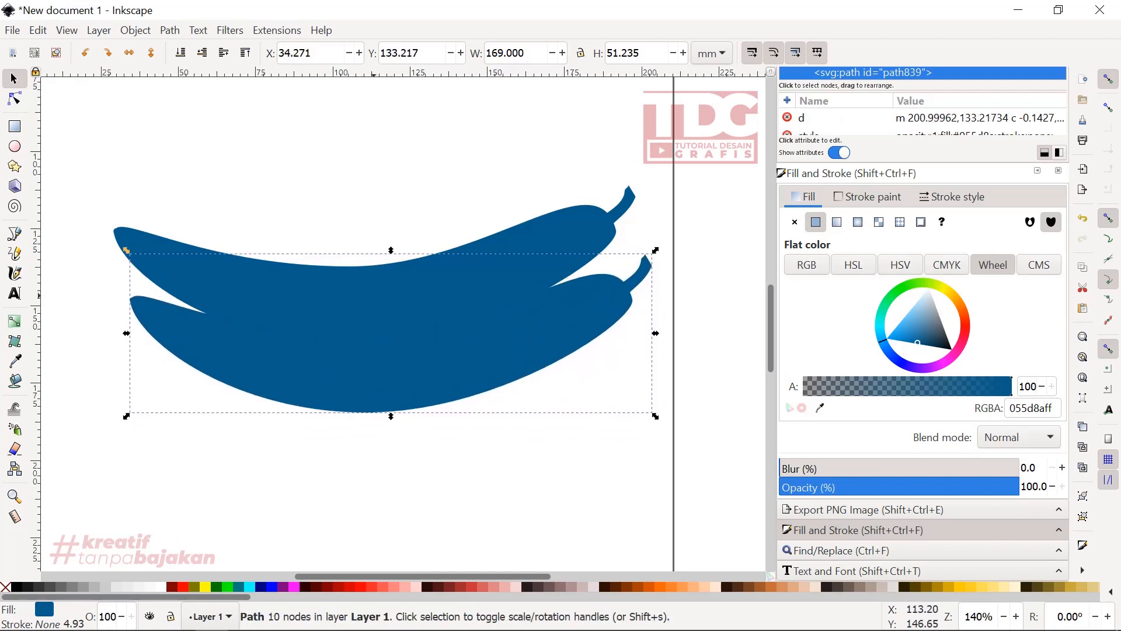
# - Scale the lower copy down to about 160.306 by 48.600 mm and place it at about X 37.484, Y 134.162 mm
pyautogui.click(373, 288)
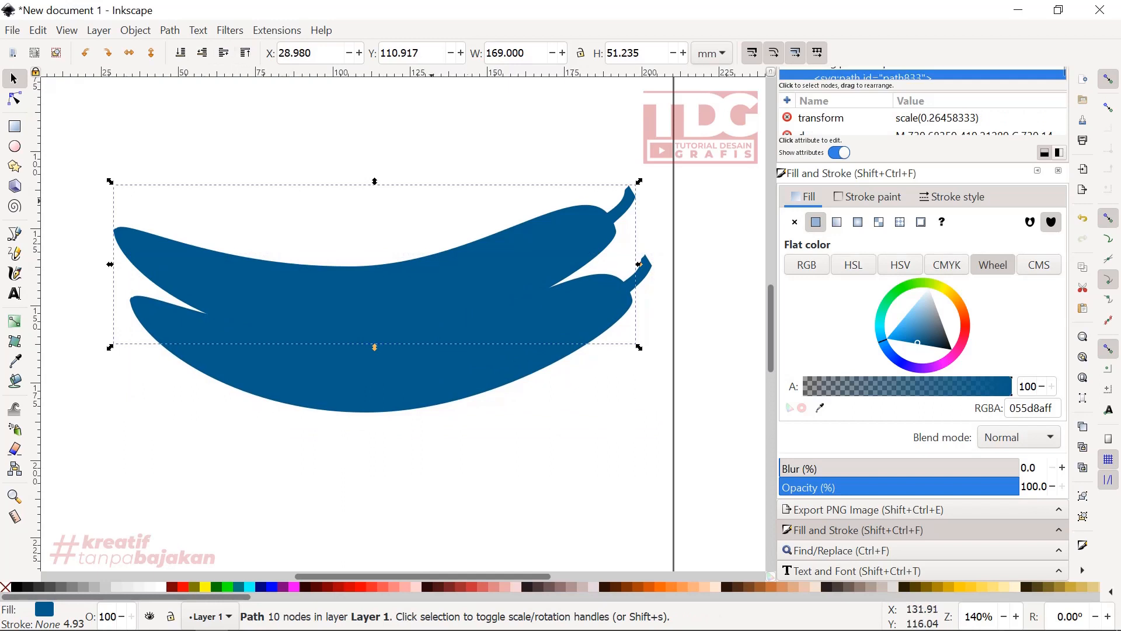
pyautogui.click(641, 266)
pyautogui.moveTo(654, 416); pyautogui.dragTo(626, 411)
pyautogui.moveTo(584, 315); pyautogui.dragTo(594, 318)
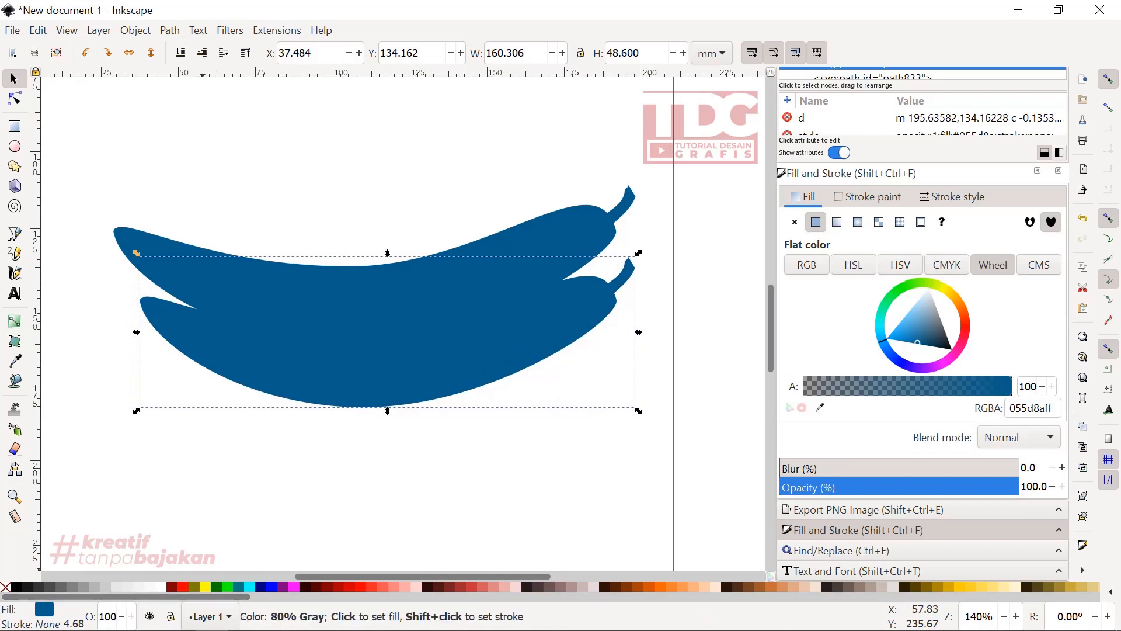
# - Fill the lower copy with 80% Gray and bring it in front of the blue shape, nudged to about X 36.350, Y 132.650 mm
pyautogui.click(38, 586)
pyautogui.moveTo(323, 386); pyautogui.dragTo(319, 381)
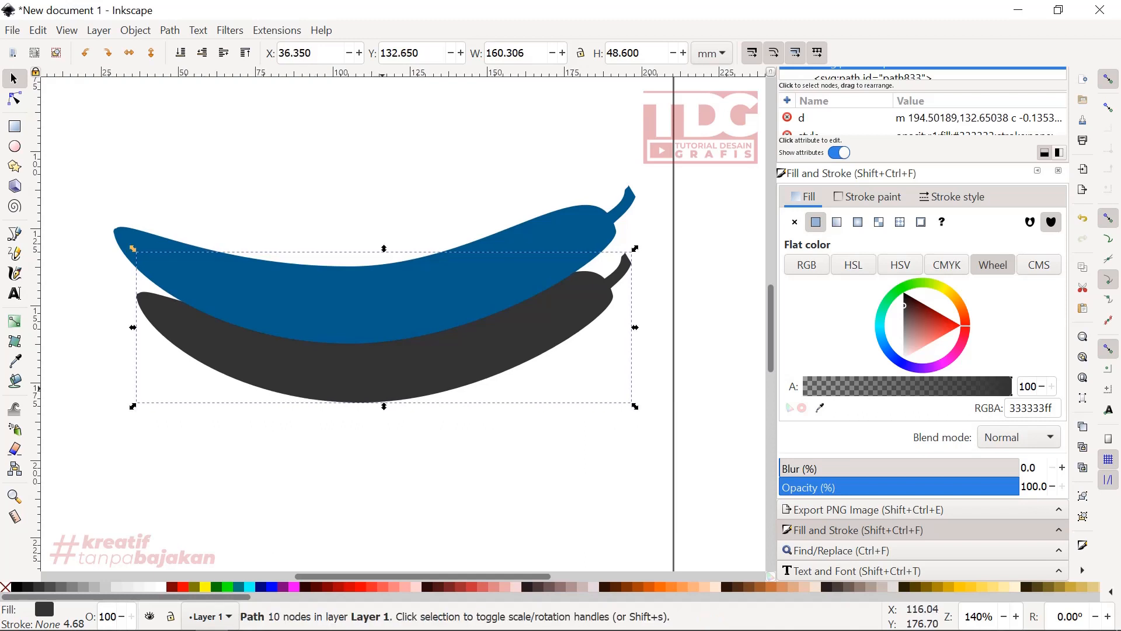
pyautogui.click(246, 54)
# - Nudge the gray shape slightly higher against the blue one, to about X 36.539, Y 131.894 mm
pyautogui.scroll(1, 287, 300)
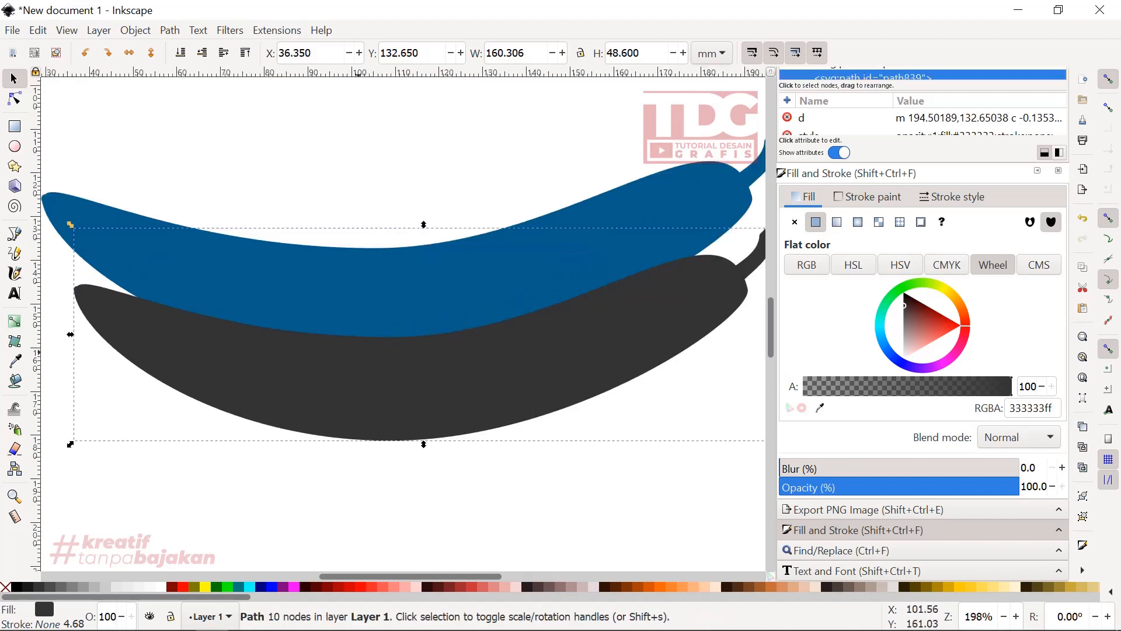
pyautogui.scroll(-1, 368, 363)
pyautogui.moveTo(370, 363); pyautogui.dragTo(370, 361)
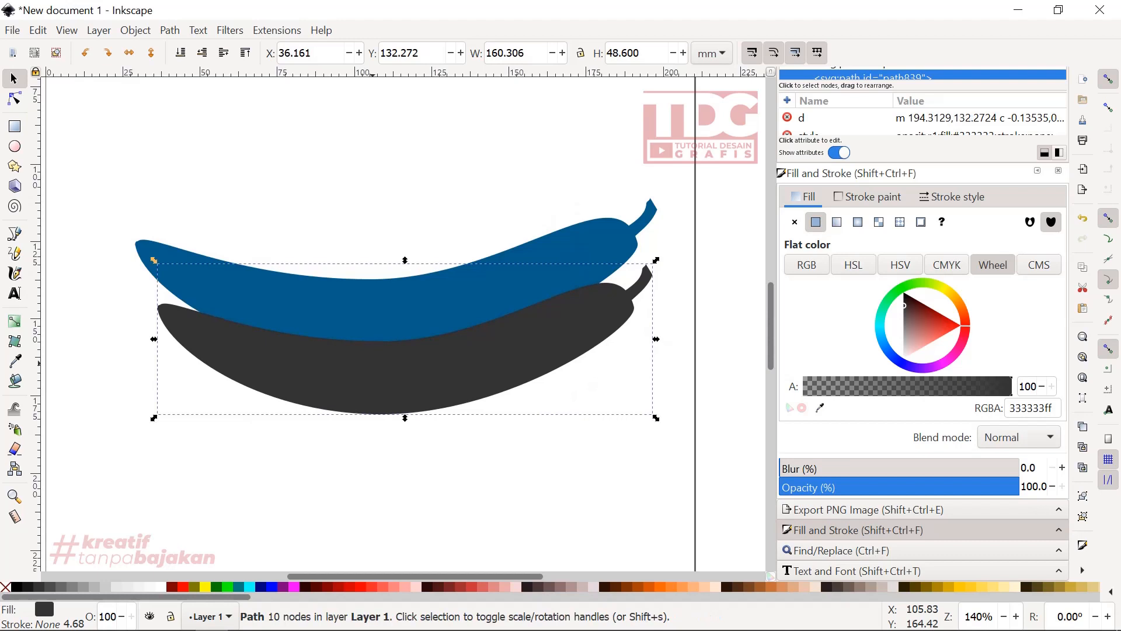
pyautogui.scroll(2, 300, 344)
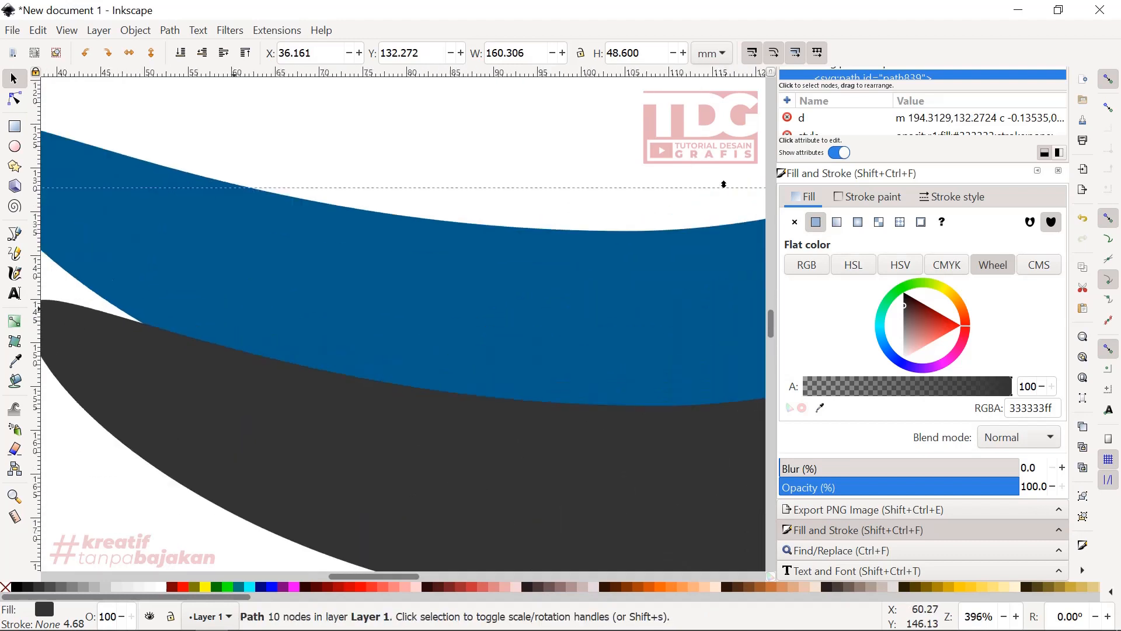
pyautogui.scroll(-3, 350, 349)
pyautogui.scroll(2, 399, 350)
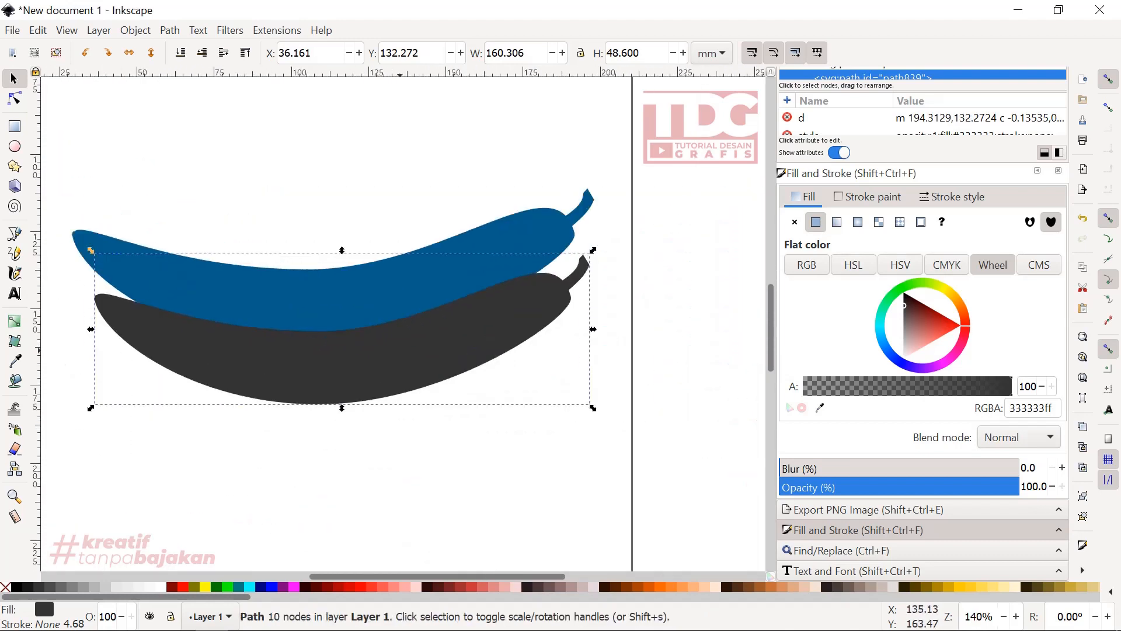
pyautogui.moveTo(485, 358); pyautogui.dragTo(486, 357)
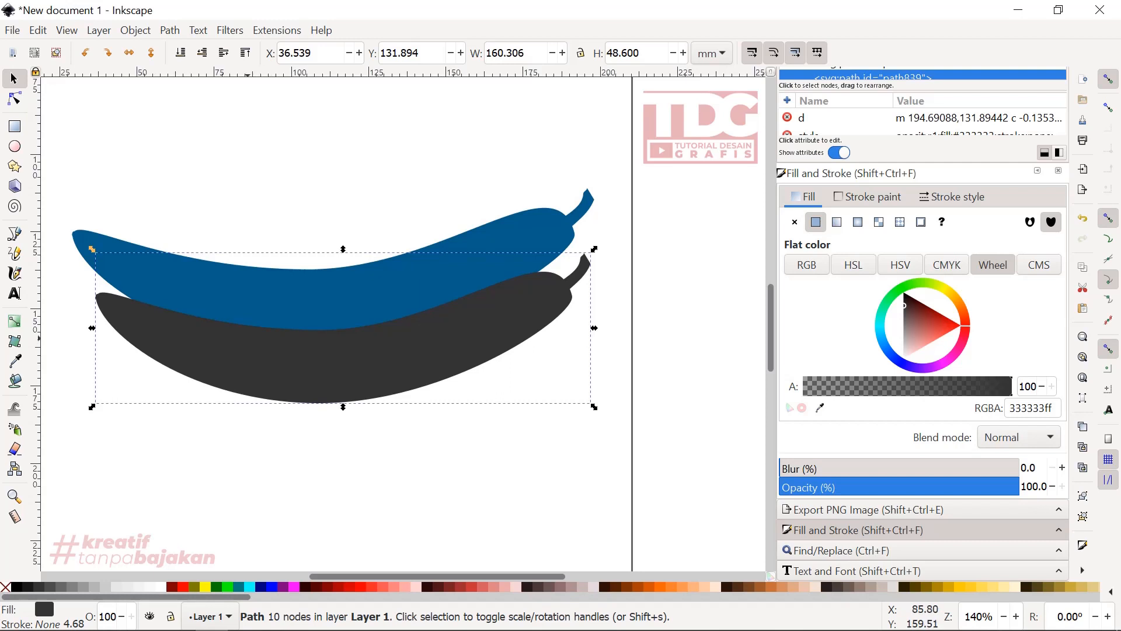
# - Move the bottom middle node of the blue shape up to about X 104.510, Y 158.561 mm
pyautogui.moveTo(248, 338); pyautogui.dragTo(305, 338)
pyautogui.doubleClick(267, 292)
pyautogui.scroll(1, 195, 297)
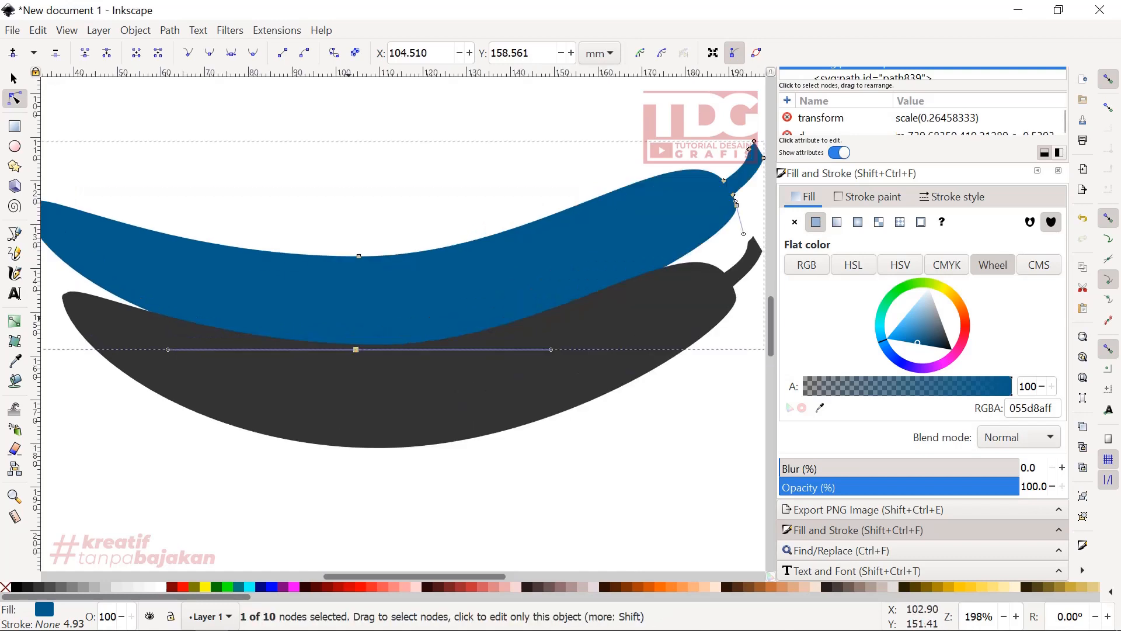
pyautogui.scroll(-1, 352, 319)
pyautogui.scroll(1, 323, 333)
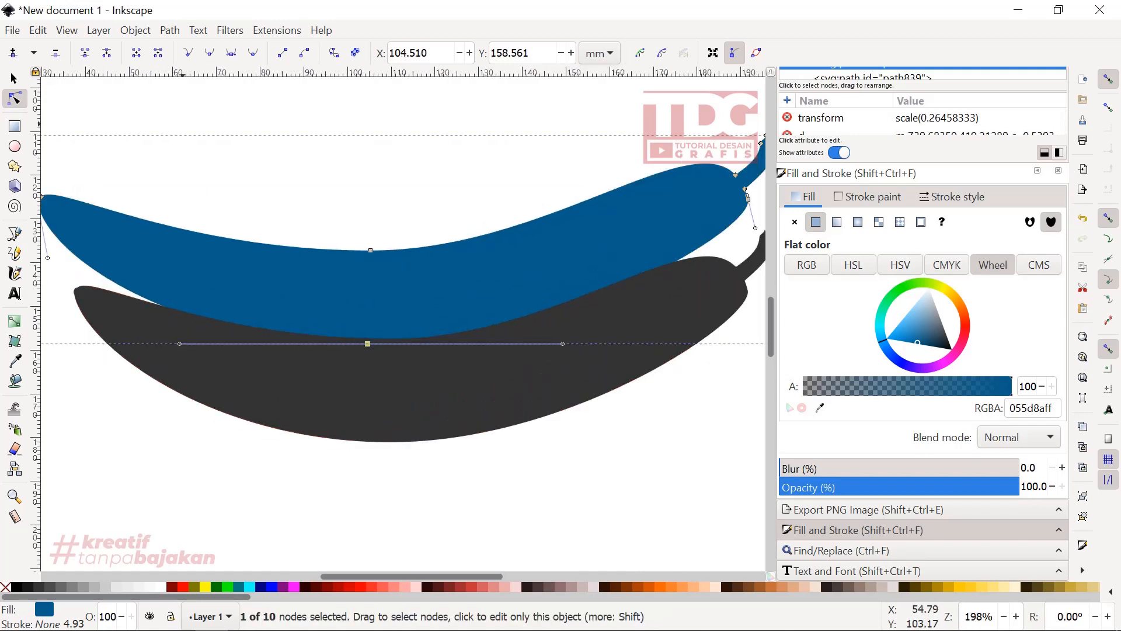
# - Duplicate the blue shape, fill the copy with pure blue 0000ff and reduce its opacity to about 53.2%
pyautogui.press('s')
pyautogui.rightClick(328, 180)
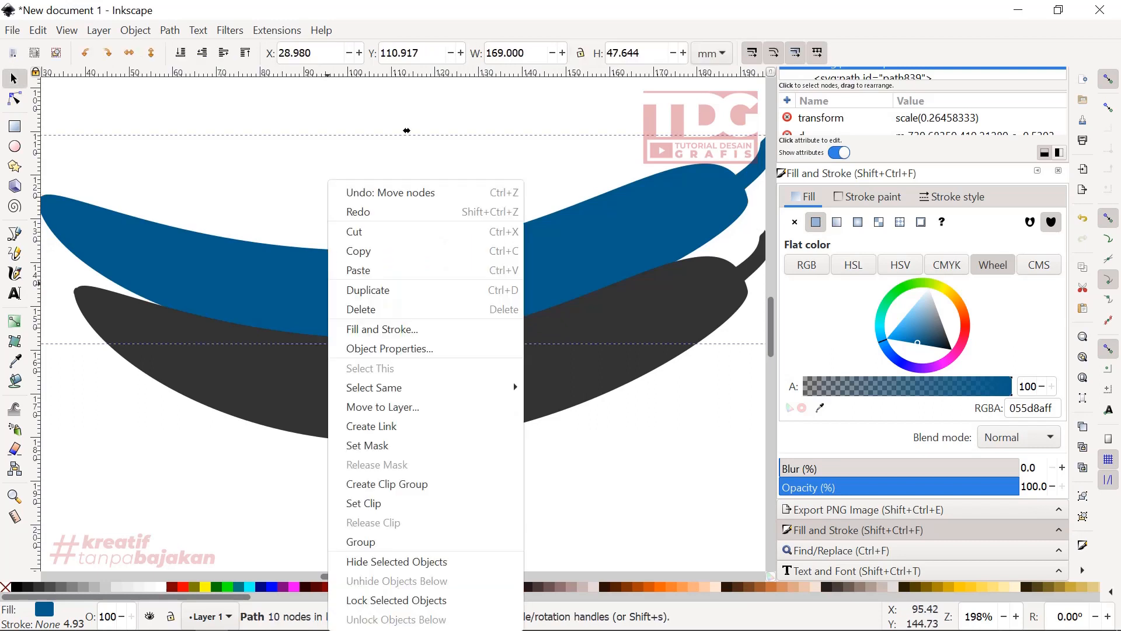
pyautogui.click(362, 287)
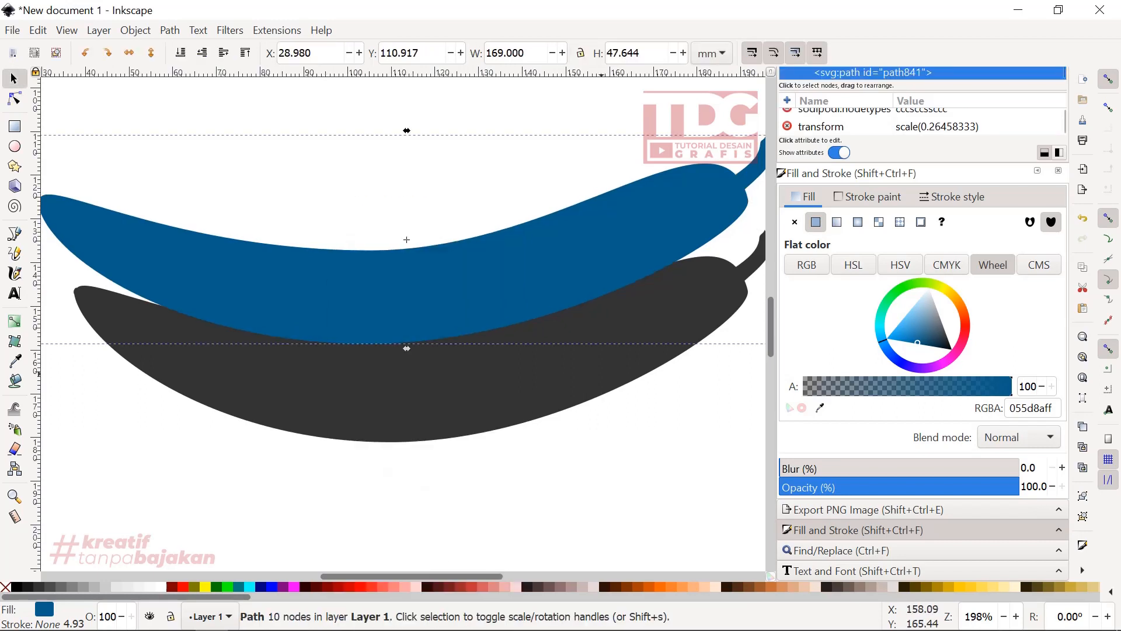
pyautogui.click(261, 587)
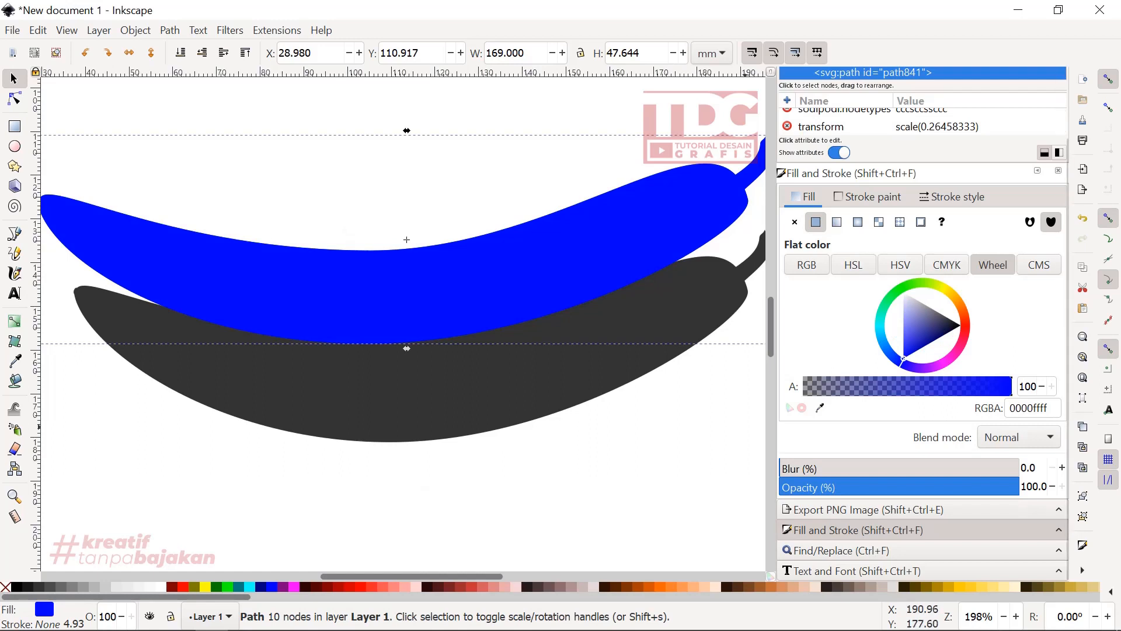
pyautogui.moveTo(1019, 487); pyautogui.dragTo(909, 487)
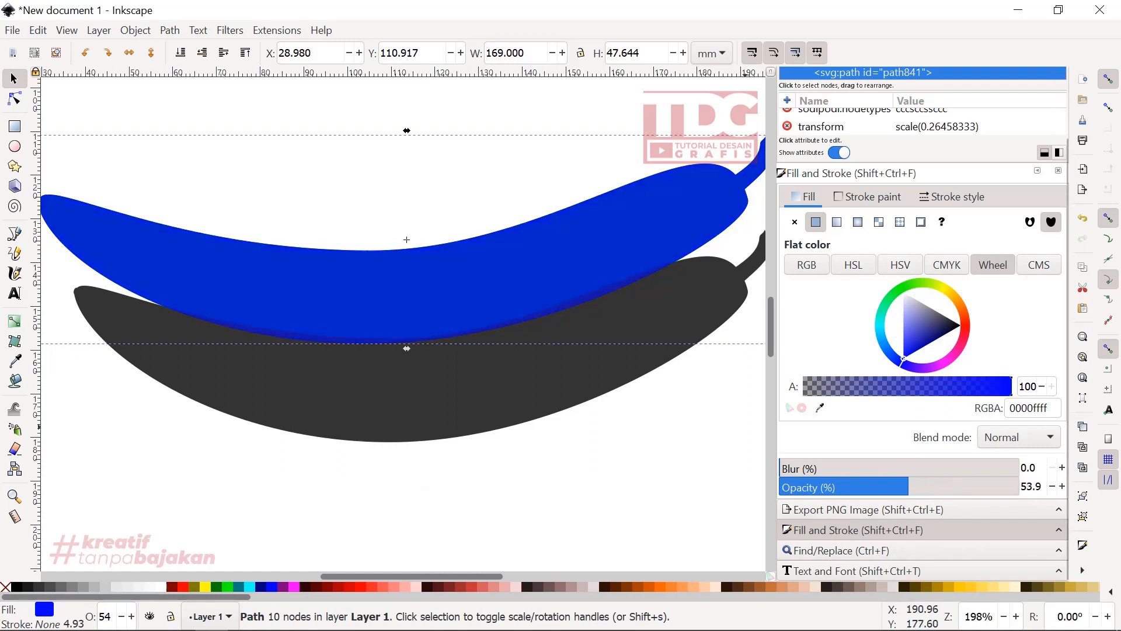
pyautogui.click(404, 302)
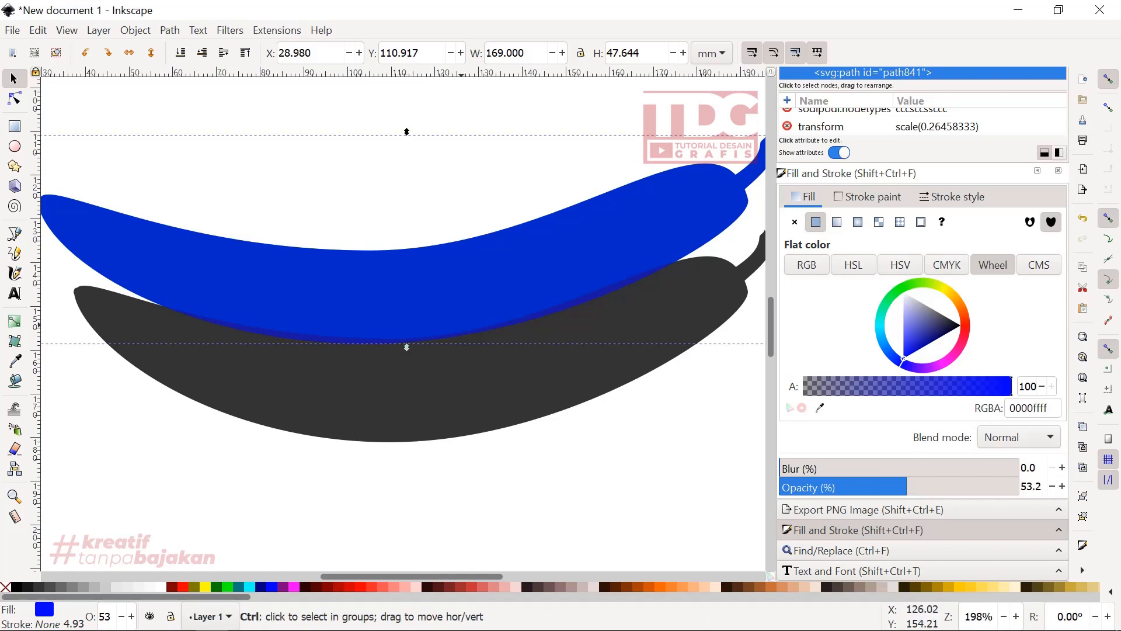
# - Lengthen the long handle of the translucent copy's lower left-tip node downward so its lower-left edge bulges outward
pyautogui.scroll(-1, 462, 325)
pyautogui.scroll(1, 368, 326)
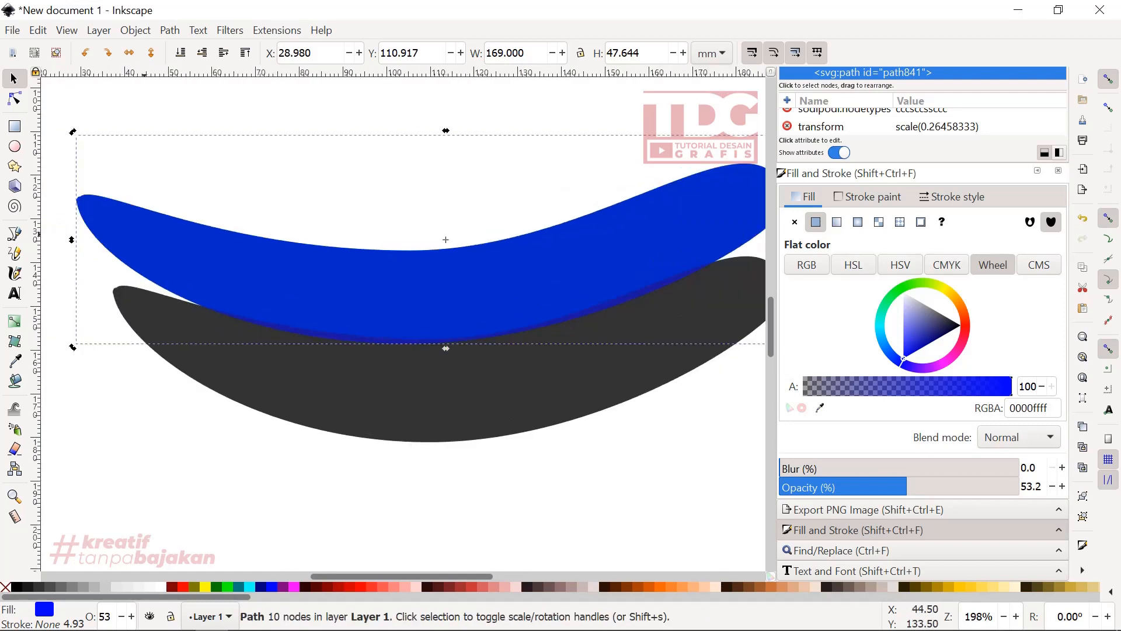
pyautogui.press('n')
pyautogui.click(79, 201)
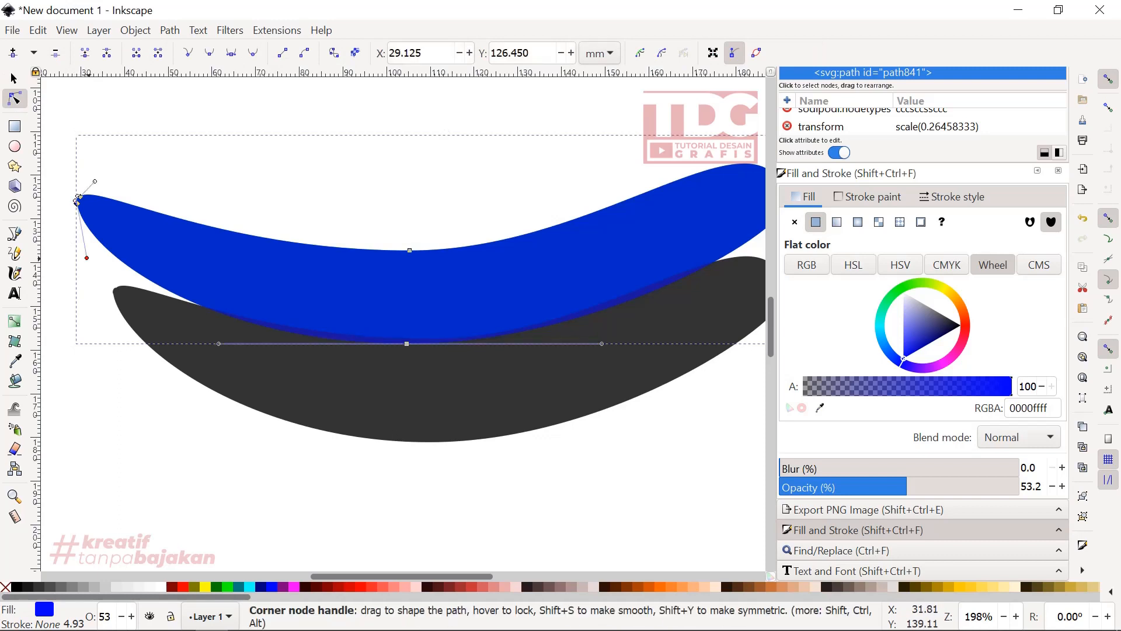
pyautogui.moveTo(87, 258); pyautogui.dragTo(89, 282)
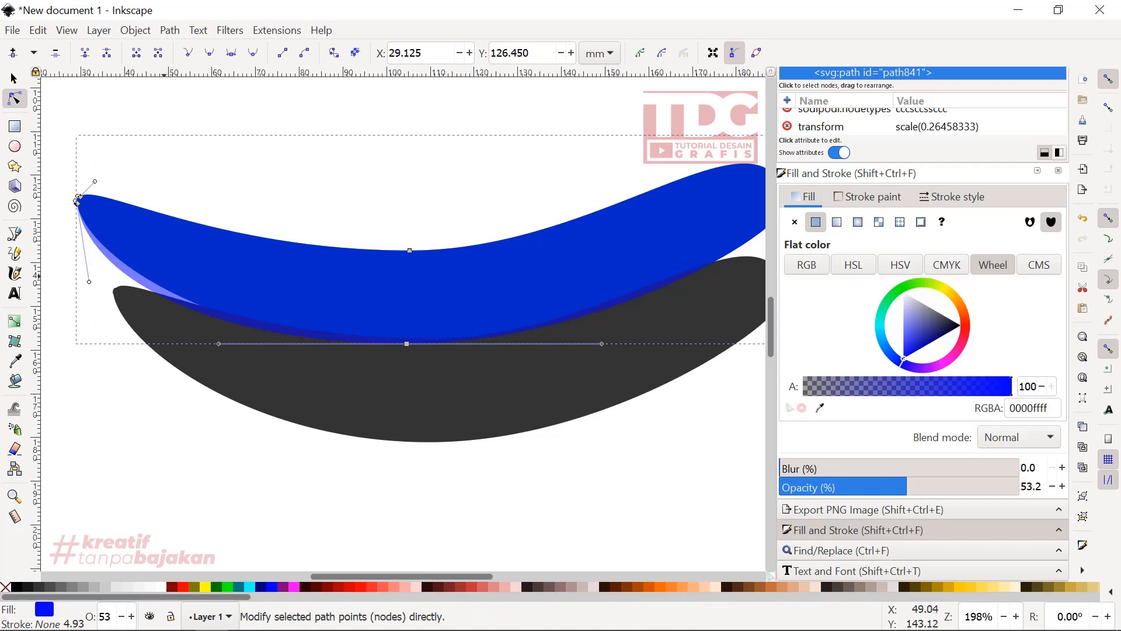
# - Make the translucent copy's bottom middle node a corner and angle its right handle upward to pull the lower-right edge inward
pyautogui.scroll(-1, 209, 292)
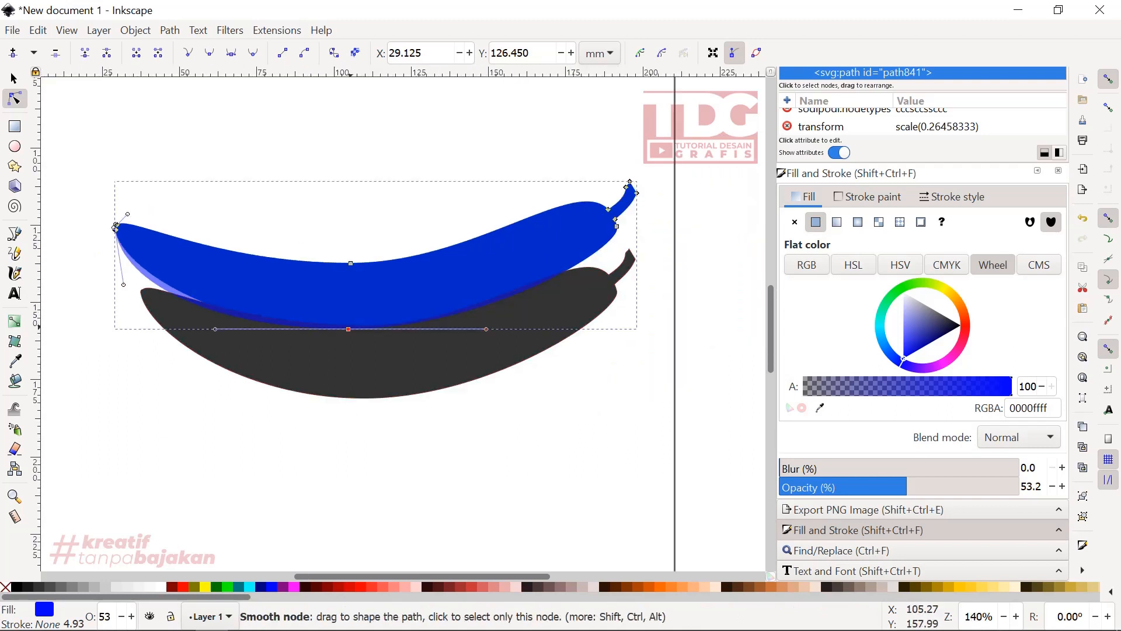
pyautogui.click(348, 328)
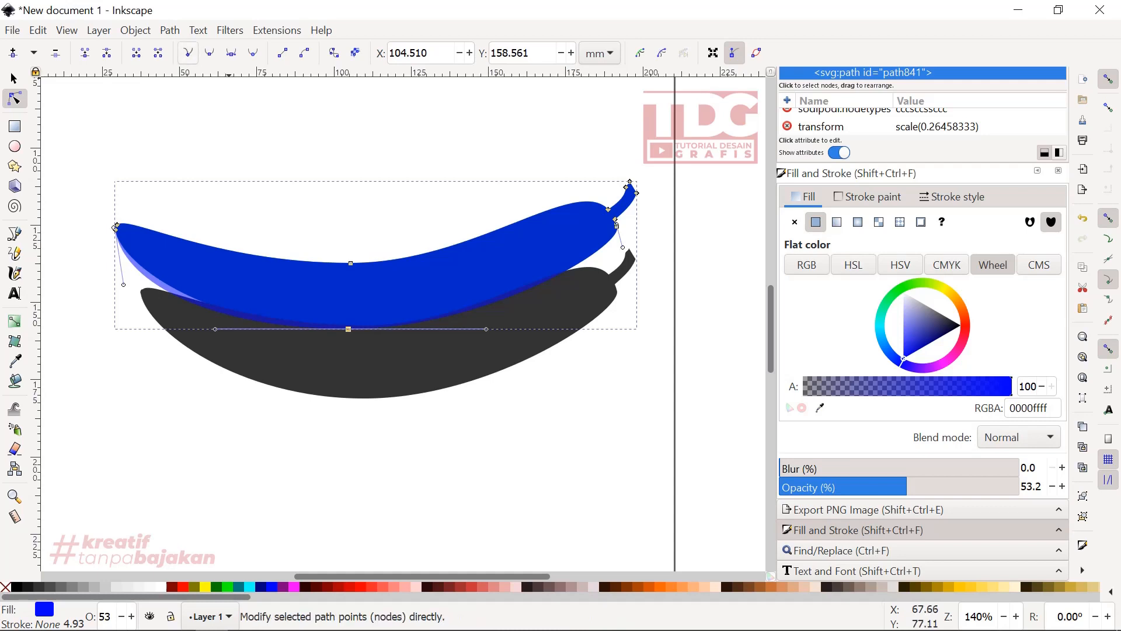
pyautogui.click(188, 53)
pyautogui.moveTo(486, 328); pyautogui.dragTo(467, 282)
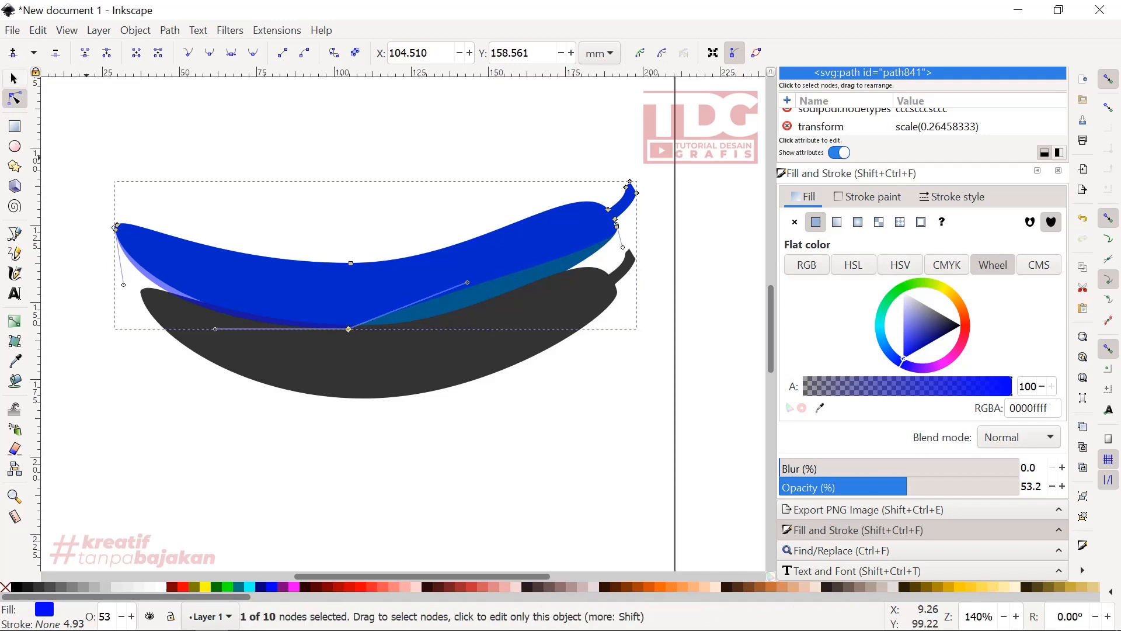
# - Subtract the translucent copy from the gray lower shape using the Difference path operation
pyautogui.press('s')
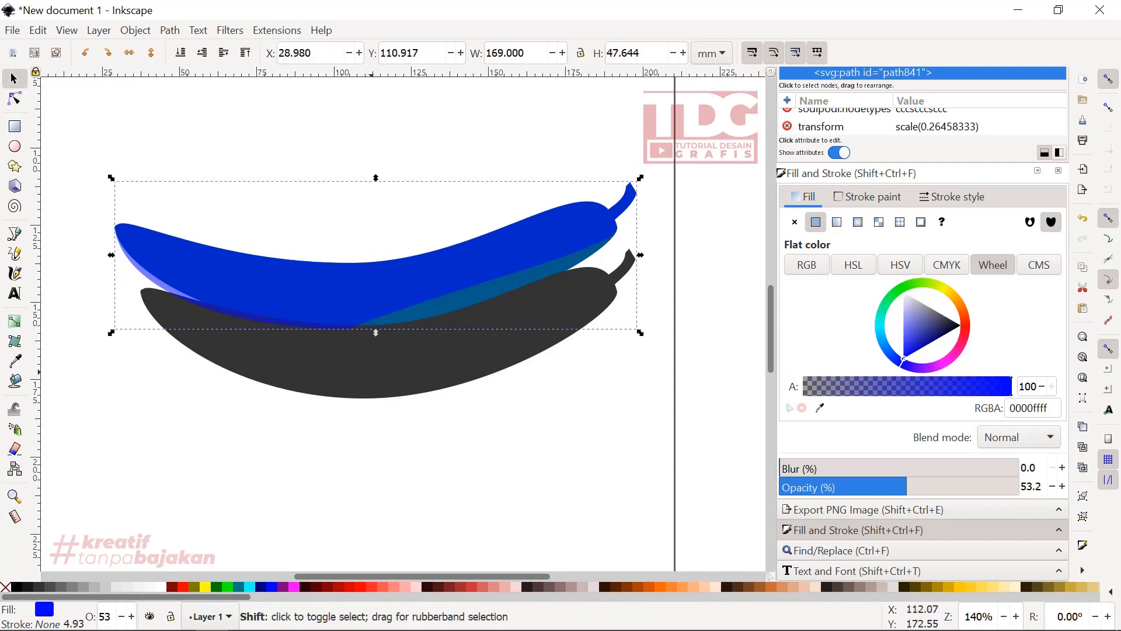
pyautogui.keyDown('shift'); pyautogui.click(384, 366); pyautogui.keyUp('shift')
pyautogui.click(170, 30)
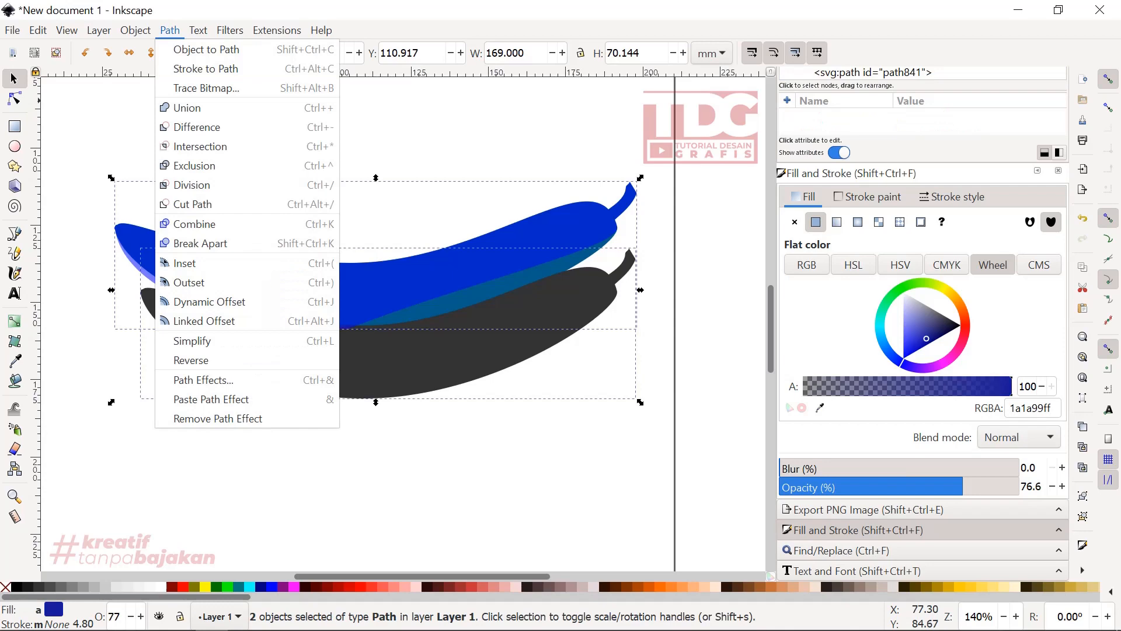
pyautogui.click(192, 127)
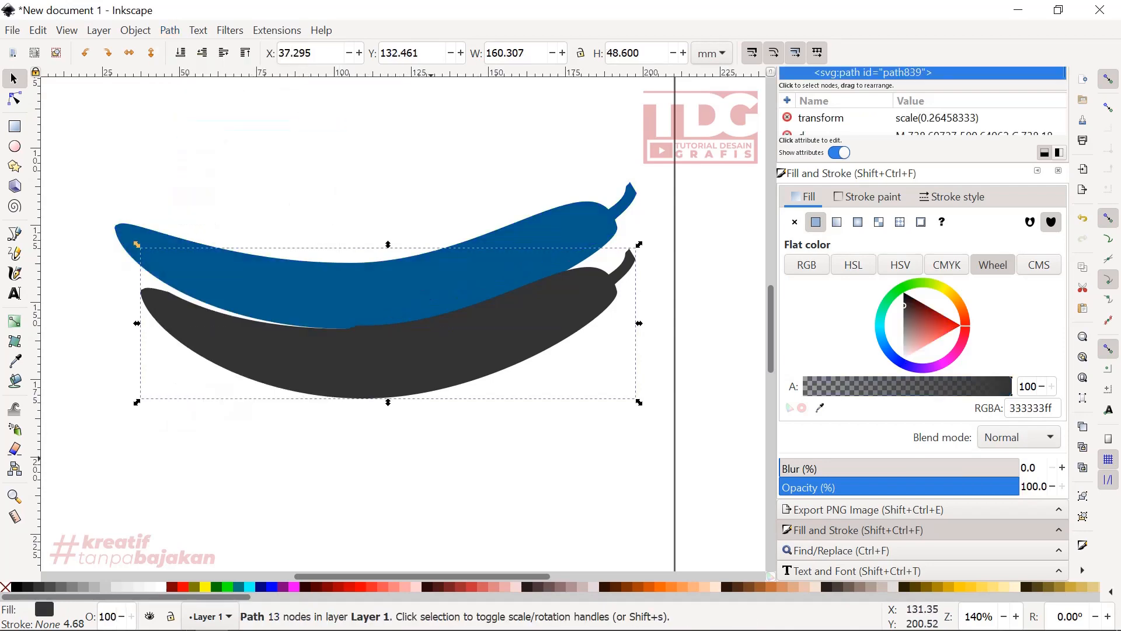
pyautogui.click(431, 459)
# - Fill both banana shapes with yellow ffff00
pyautogui.scroll(4, 314, 329)
pyautogui.scroll(-5, 386, 329)
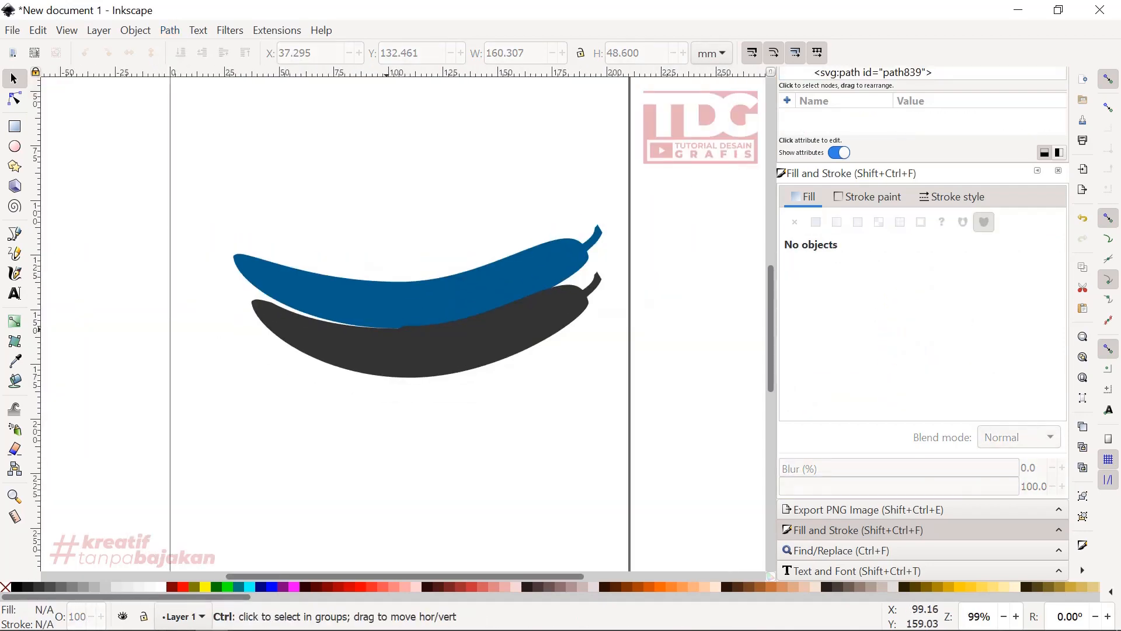
pyautogui.scroll(1, 456, 316)
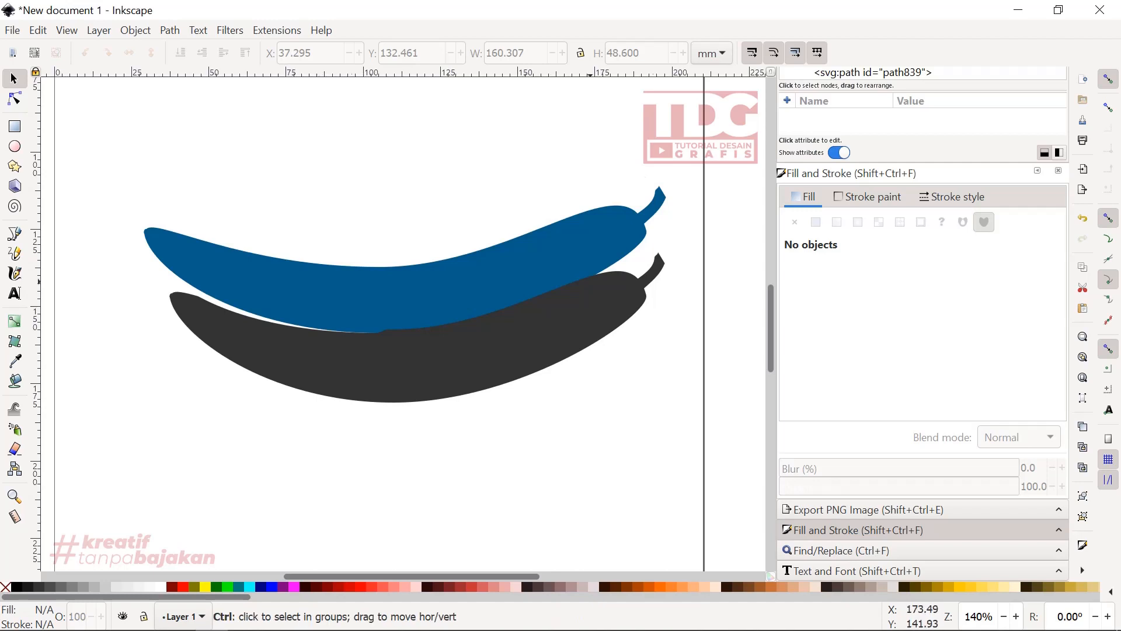
pyautogui.scroll(2, 589, 282)
pyautogui.scroll(-2, 558, 269)
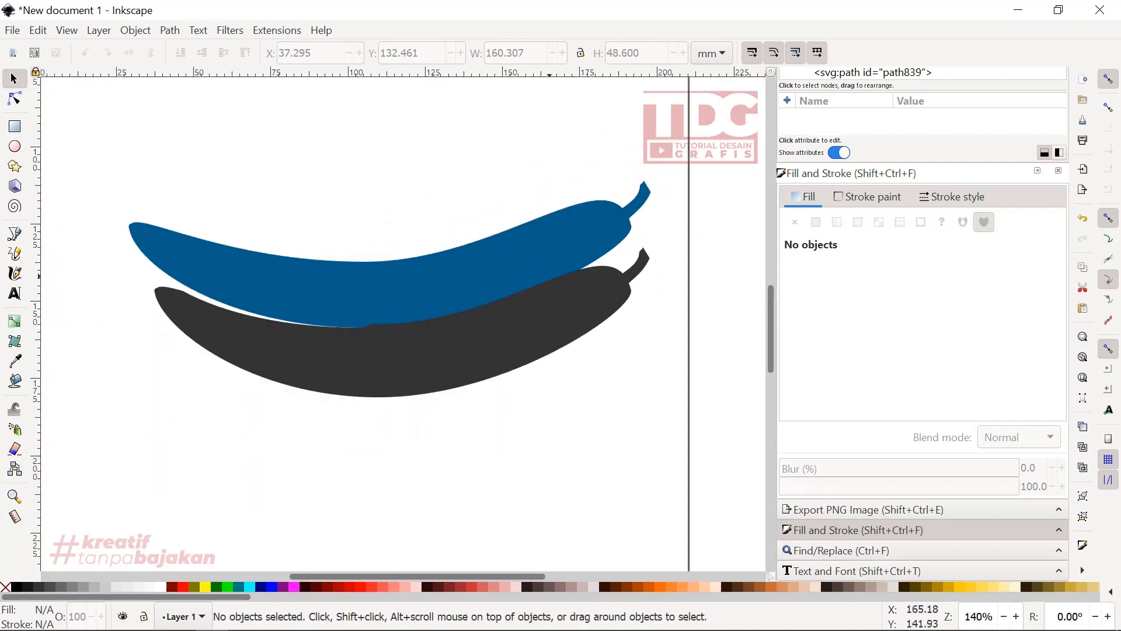
pyautogui.scroll(-1, 389, 296)
pyautogui.moveTo(674, 450); pyautogui.dragTo(133, 186)
pyautogui.click(170, 30)
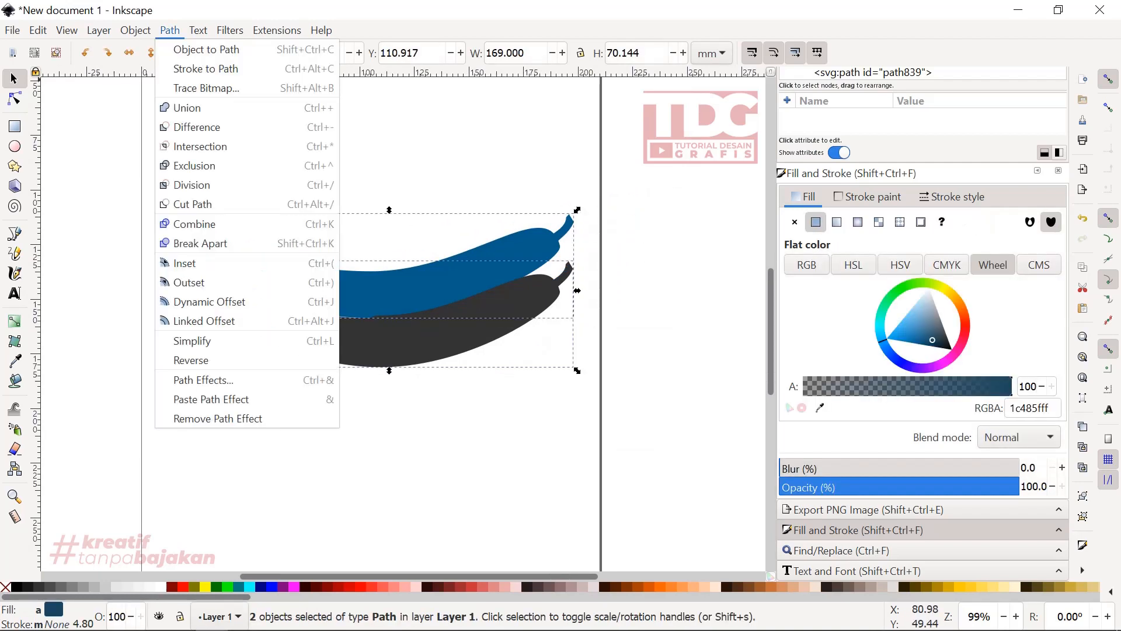
pyautogui.click(172, 587)
pyautogui.click(172, 587)
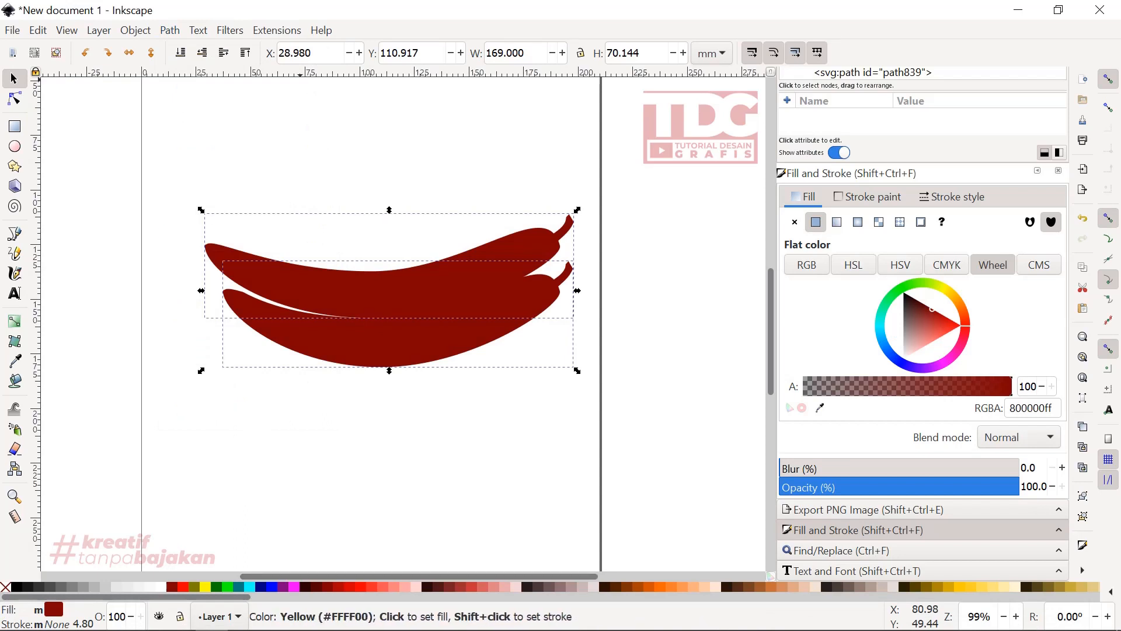
pyautogui.click(205, 587)
pyautogui.press('Escape')
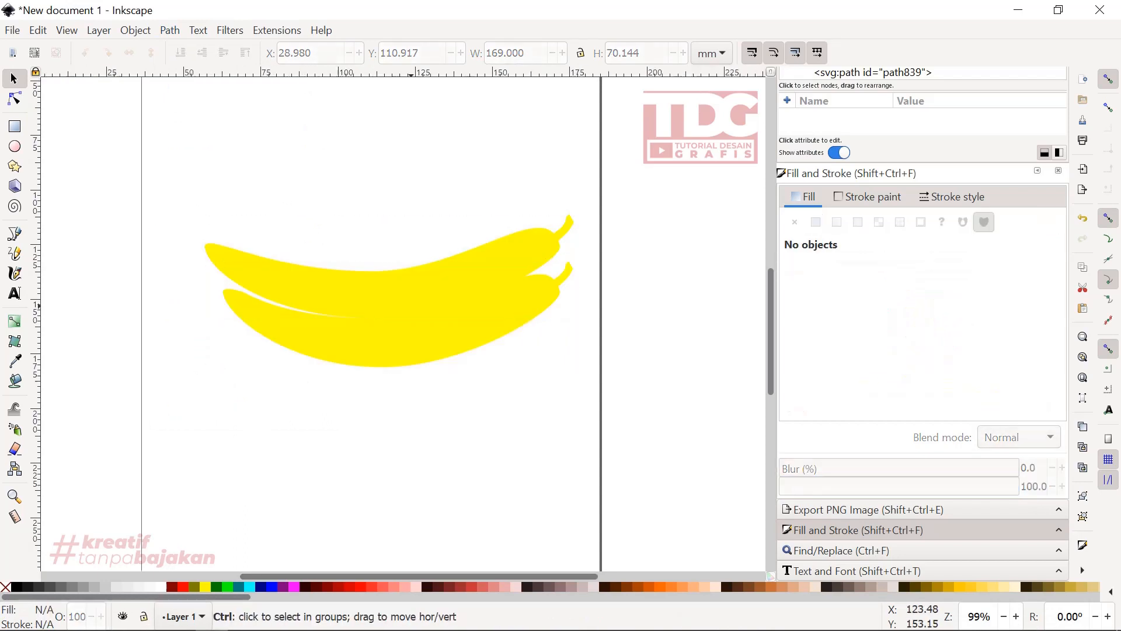
# - Duplicate both yellow bananas and place the copies left of the page at about X -224.642, Y 101.467 mm
pyautogui.scroll(1, 413, 305)
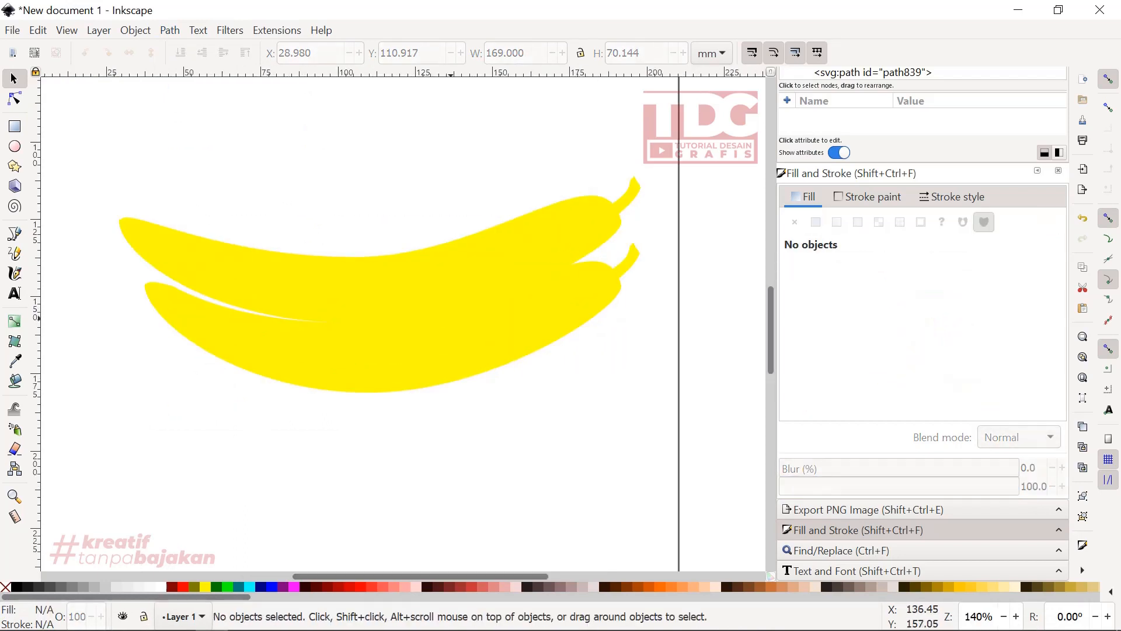
pyautogui.scroll(-2, 451, 331)
pyautogui.moveTo(587, 387); pyautogui.dragTo(286, 217)
pyautogui.rightClick(436, 179)
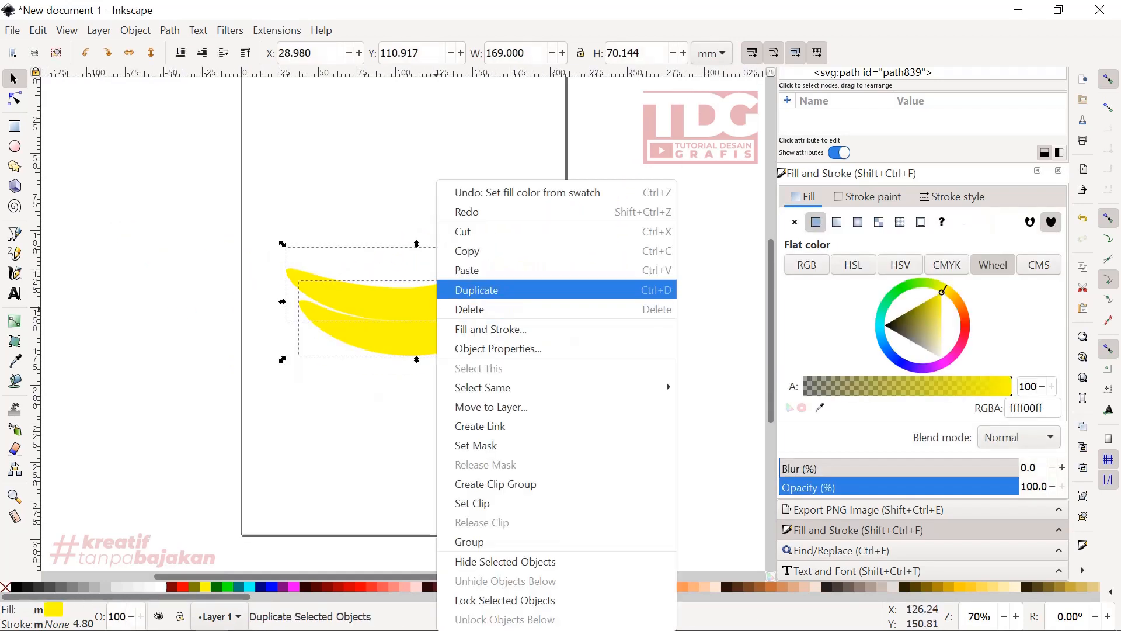
pyautogui.click(488, 289)
pyautogui.moveTo(489, 308); pyautogui.dragTo(92, 292)
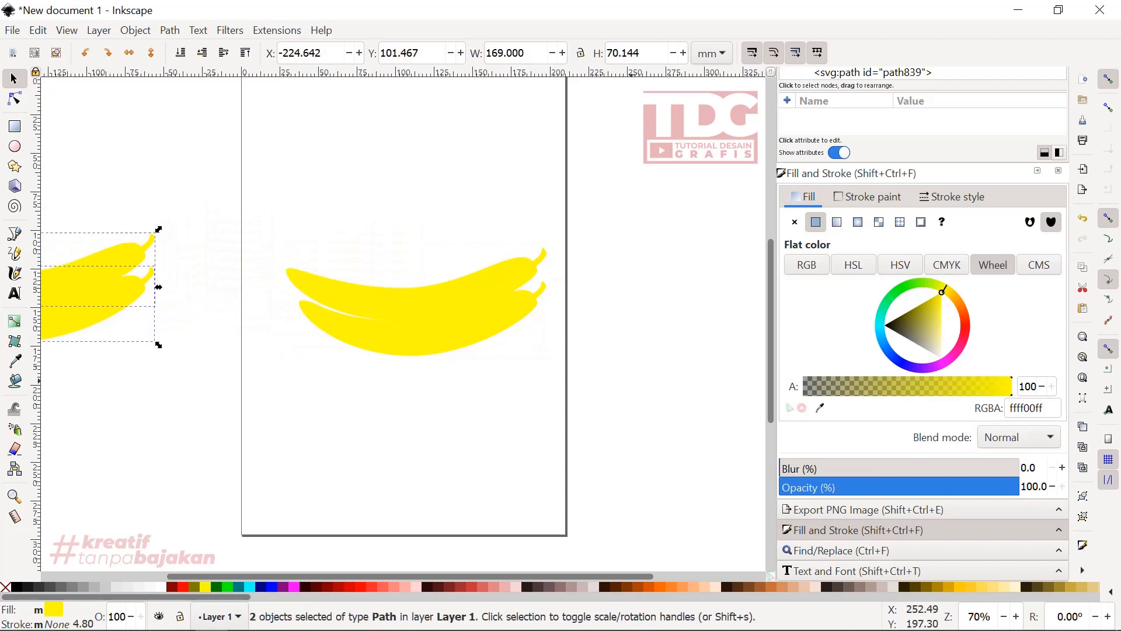
# - Unite the two bananas on the page into one path with the Union operation
pyautogui.moveTo(633, 382); pyautogui.dragTo(260, 190)
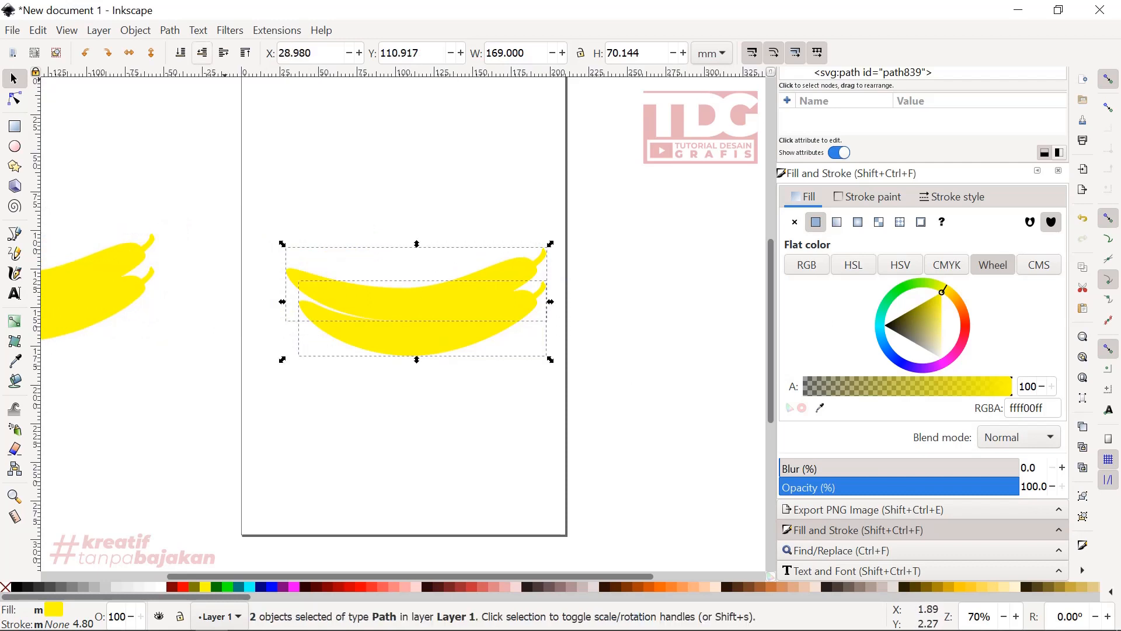
pyautogui.click(170, 30)
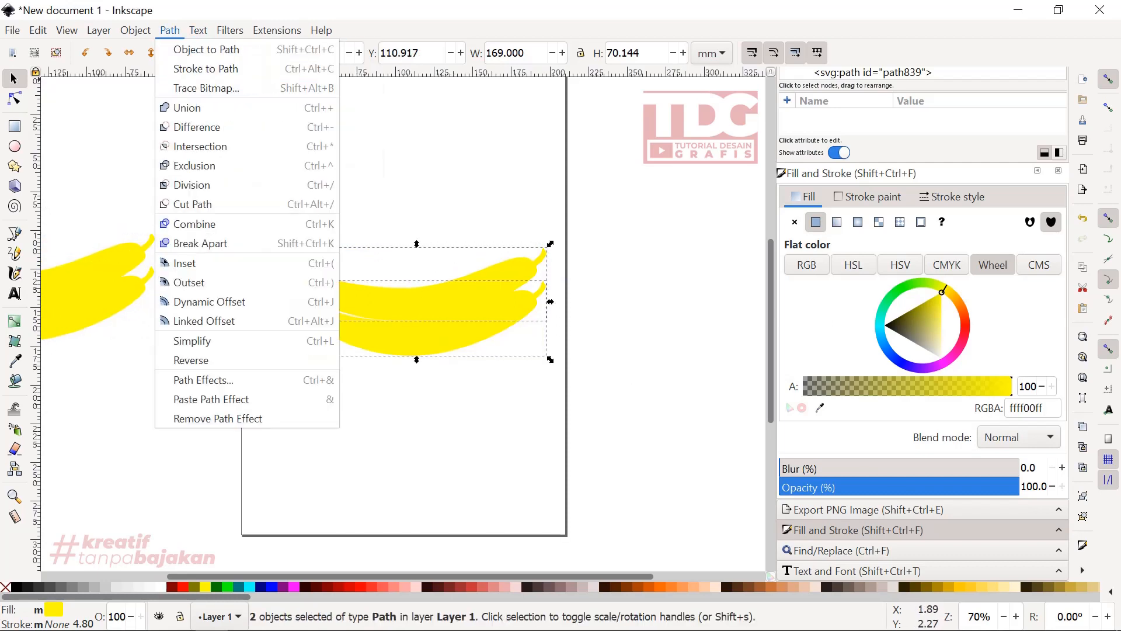
pyautogui.click(186, 107)
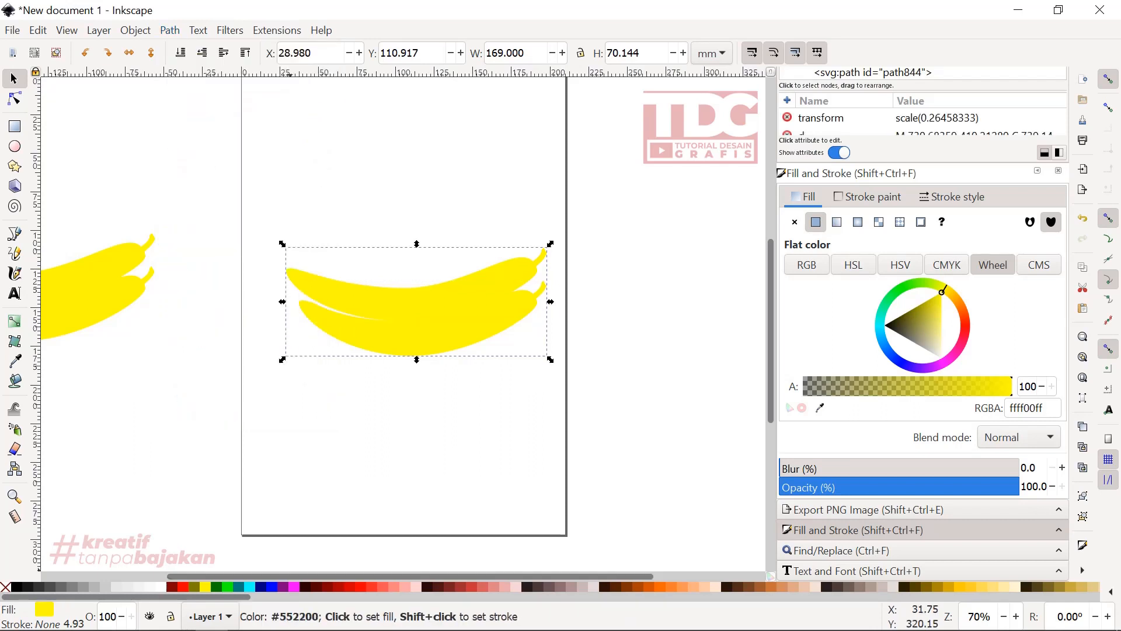
# - Give the united banana shape a dark brown 552200 stroke and set its width to 12.929 mm
pyautogui.rightClick(617, 586)
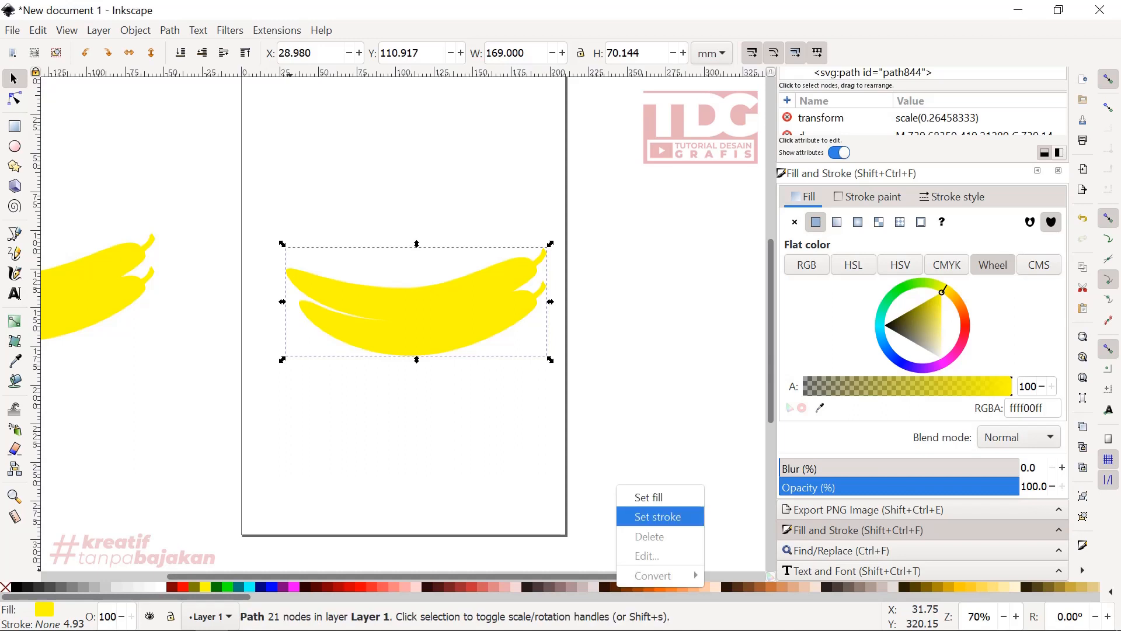
pyautogui.click(658, 517)
pyautogui.scroll(2, 469, 312)
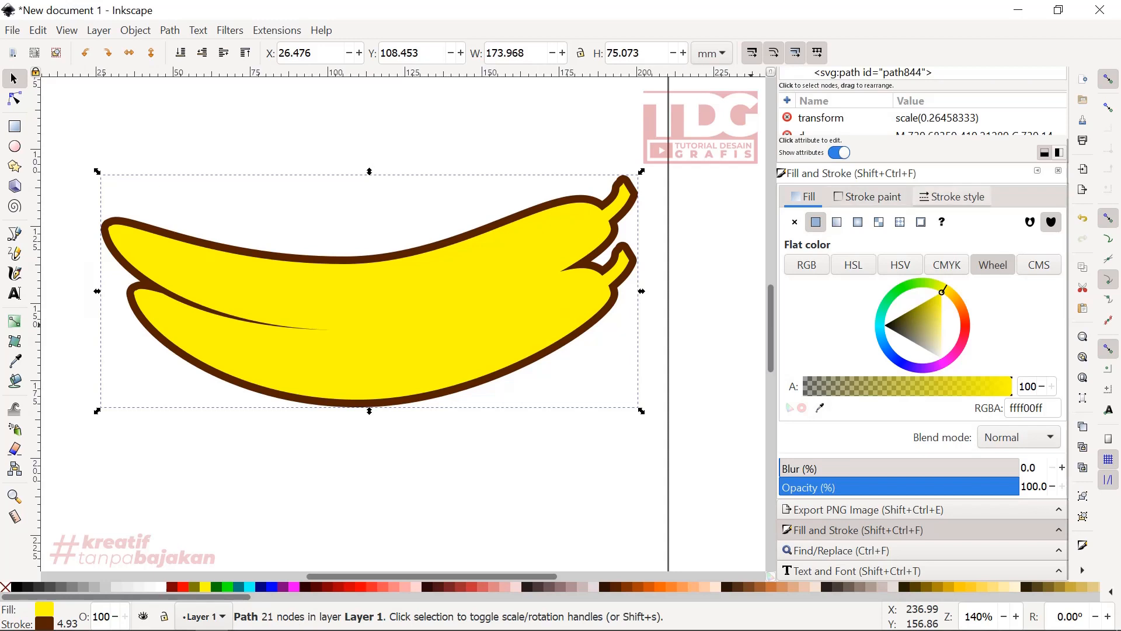
pyautogui.click(953, 196)
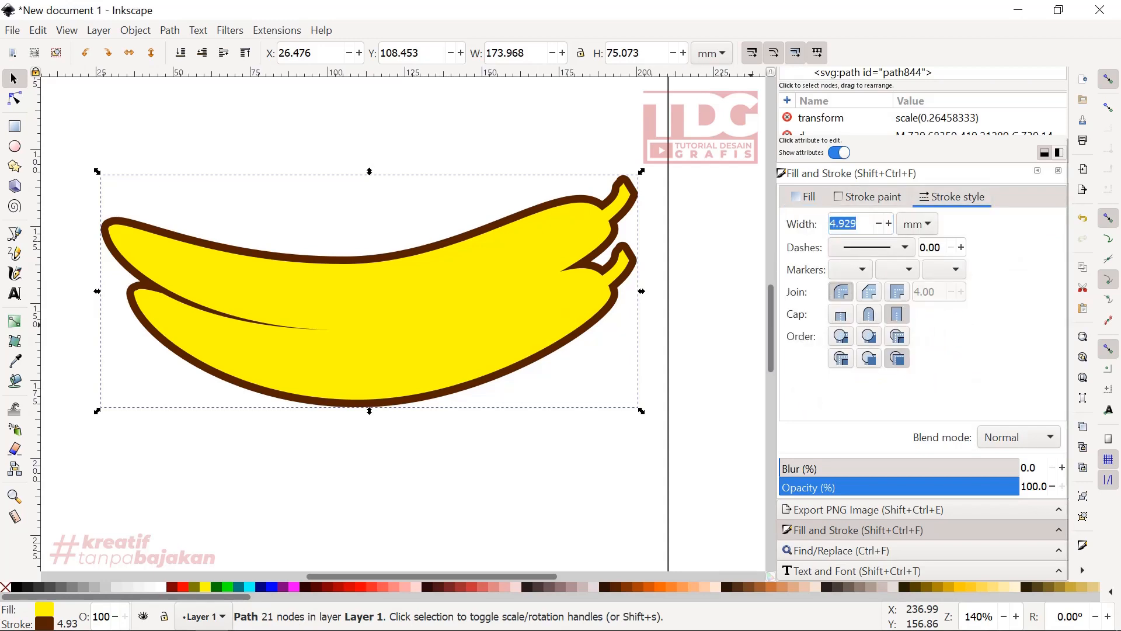
pyautogui.click(888, 224)
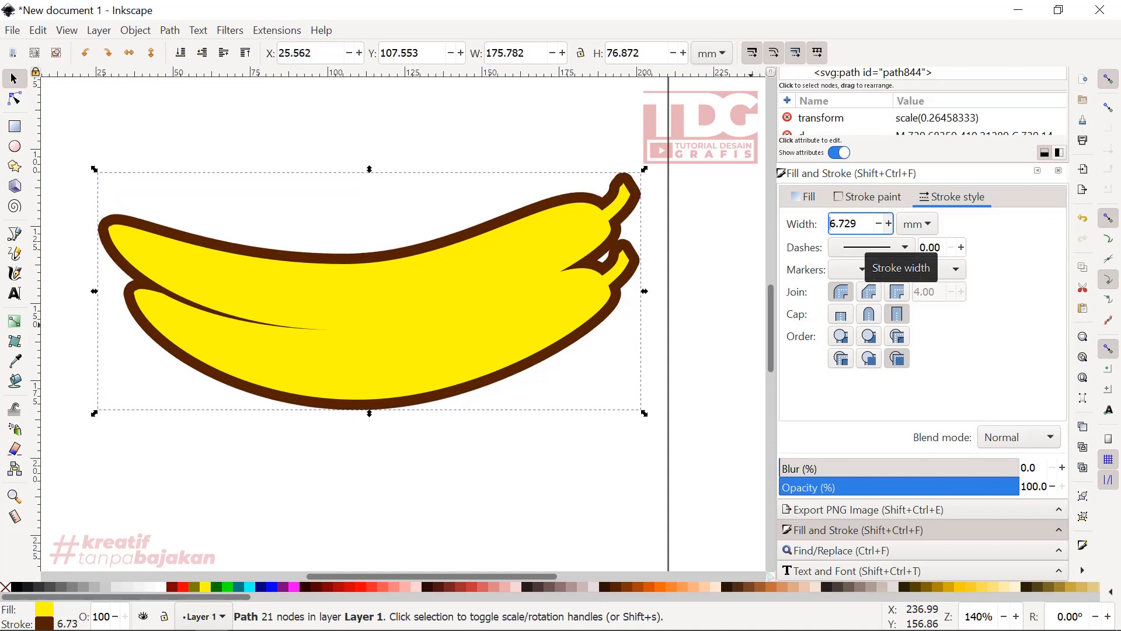
pyautogui.click(889, 224)
pyautogui.click(888, 223)
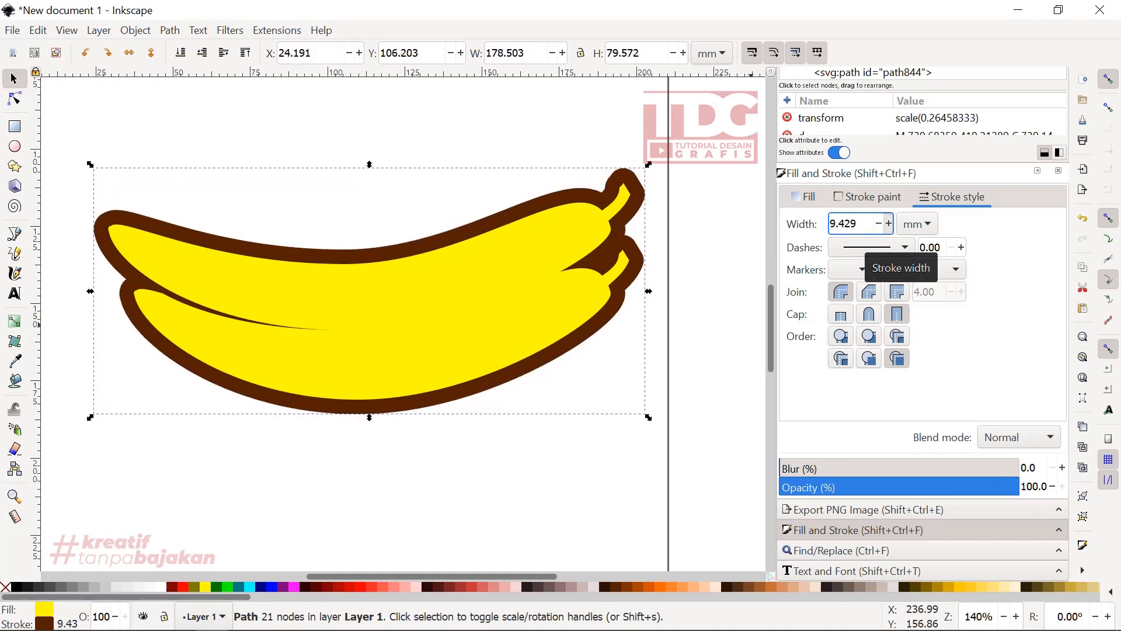
pyautogui.click(888, 224)
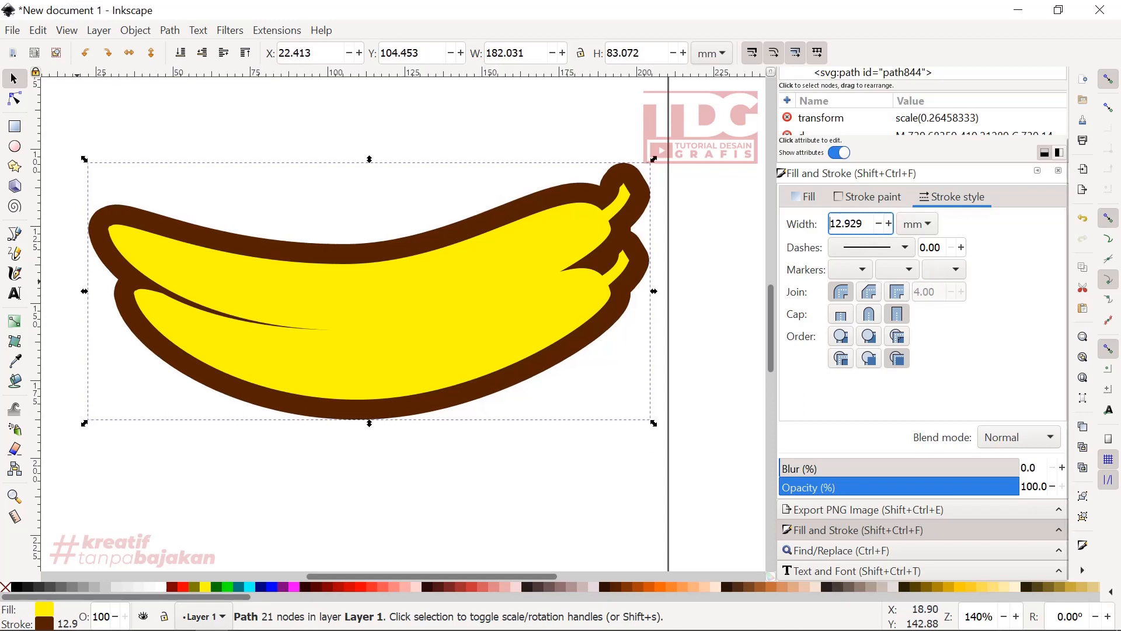
# - Draw a circle about 8.5 mm wide below the bananas' left part, with no stroke, a dark brown fill and 100% opacity
pyautogui.press('e')
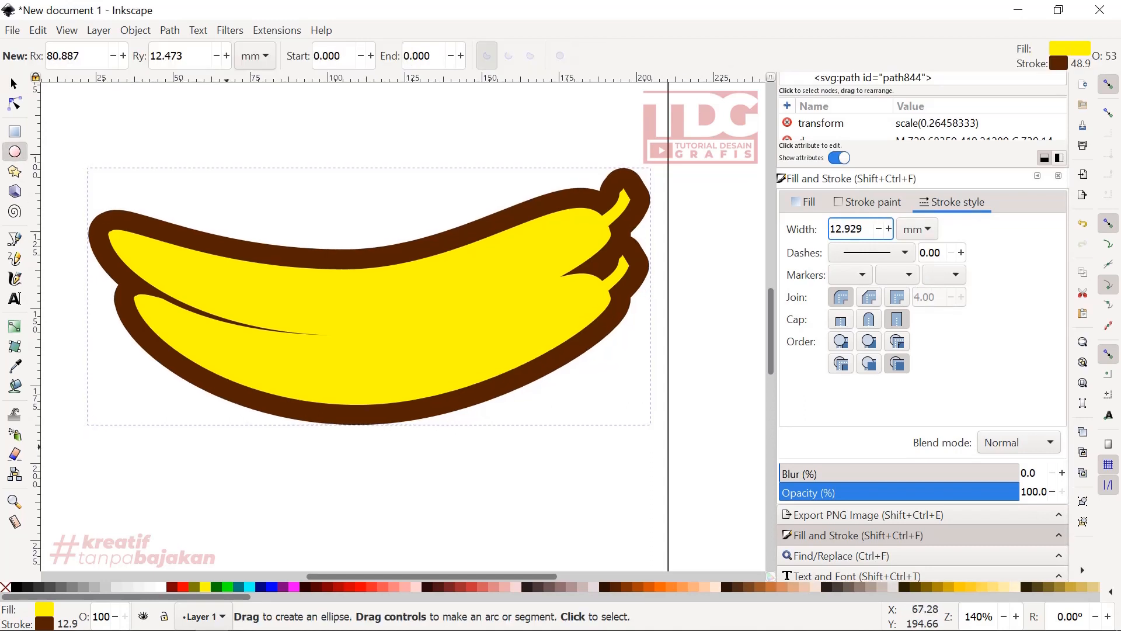
pyautogui.moveTo(199, 432); pyautogui.dragTo(234, 468)
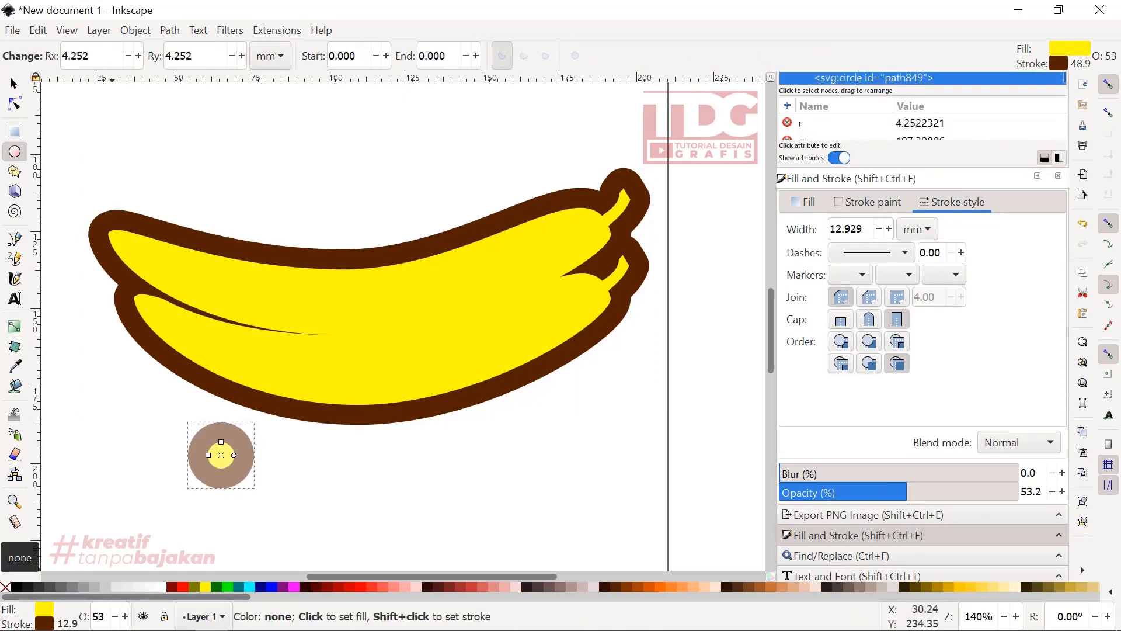
pyautogui.rightClick(5, 587)
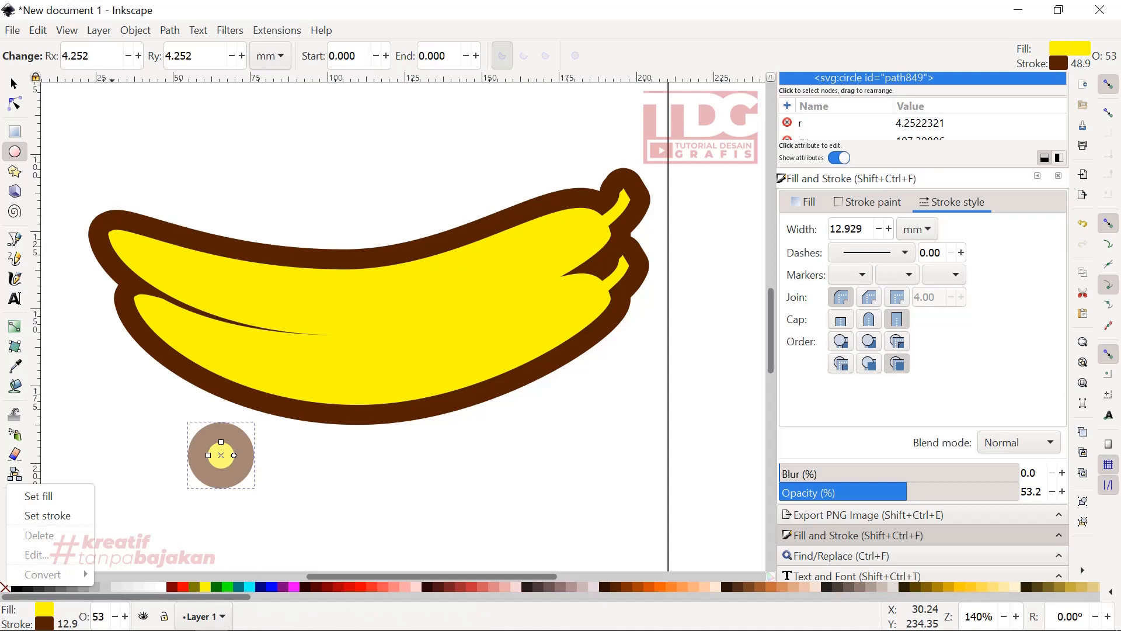
pyautogui.click(48, 515)
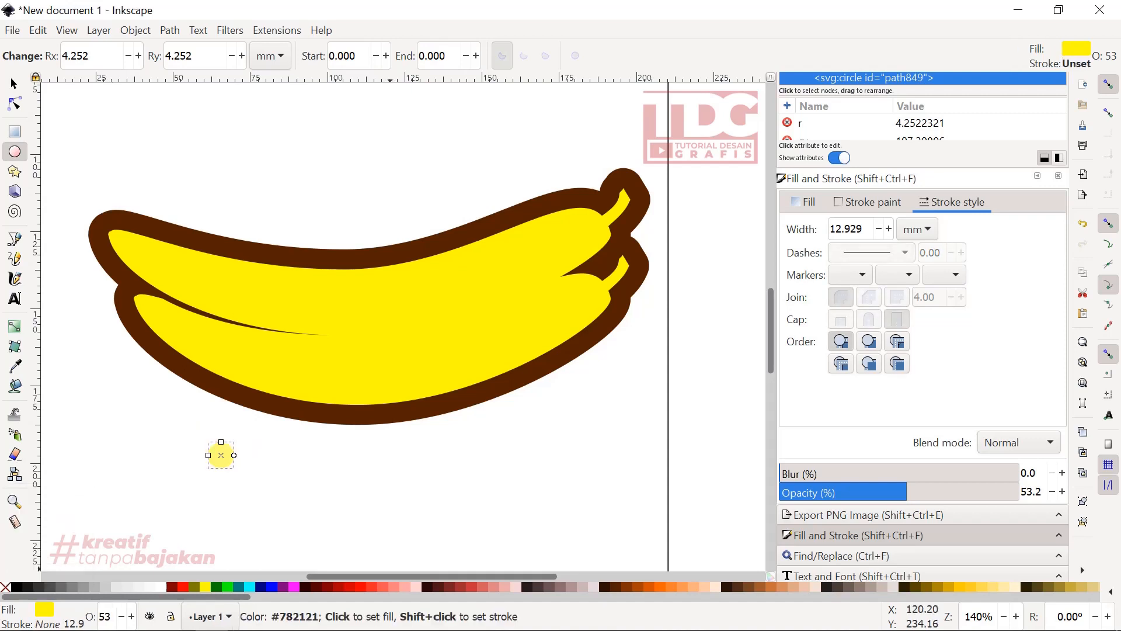
pyautogui.click(616, 586)
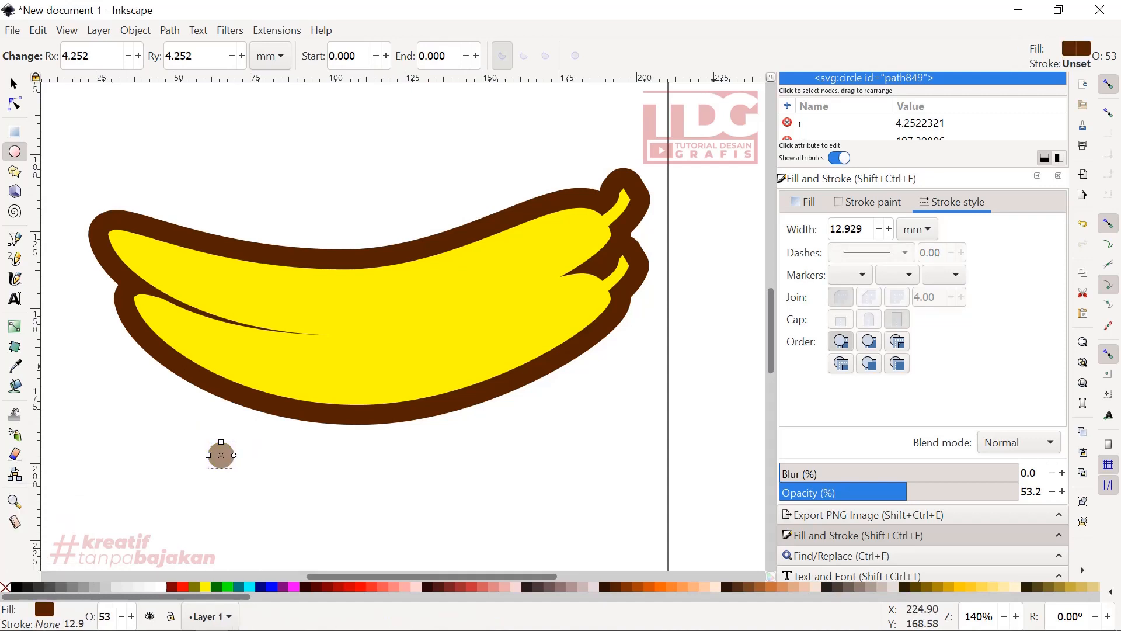
pyautogui.moveTo(907, 492); pyautogui.dragTo(1019, 492)
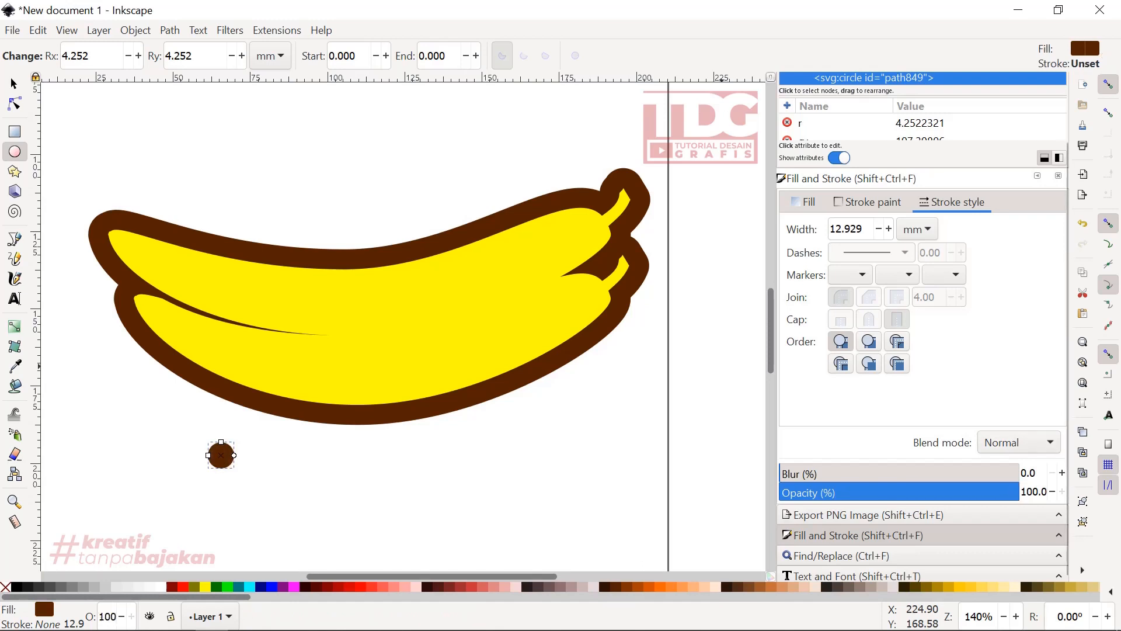
# - Enlarge the brown circle to about 13 mm wide and shift it slightly downward
pyautogui.keyDown('ctrl'); pyautogui.scroll(2, 215, 447); pyautogui.keyUp('ctrl')
pyautogui.press('s')
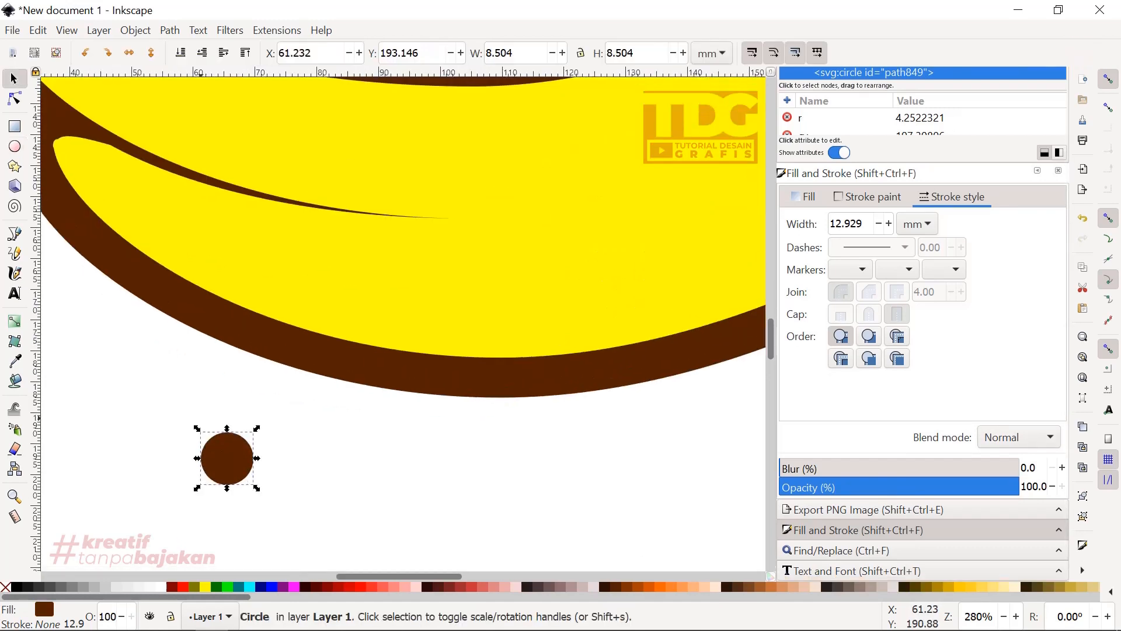
pyautogui.moveTo(227, 458); pyautogui.dragTo(282, 407)
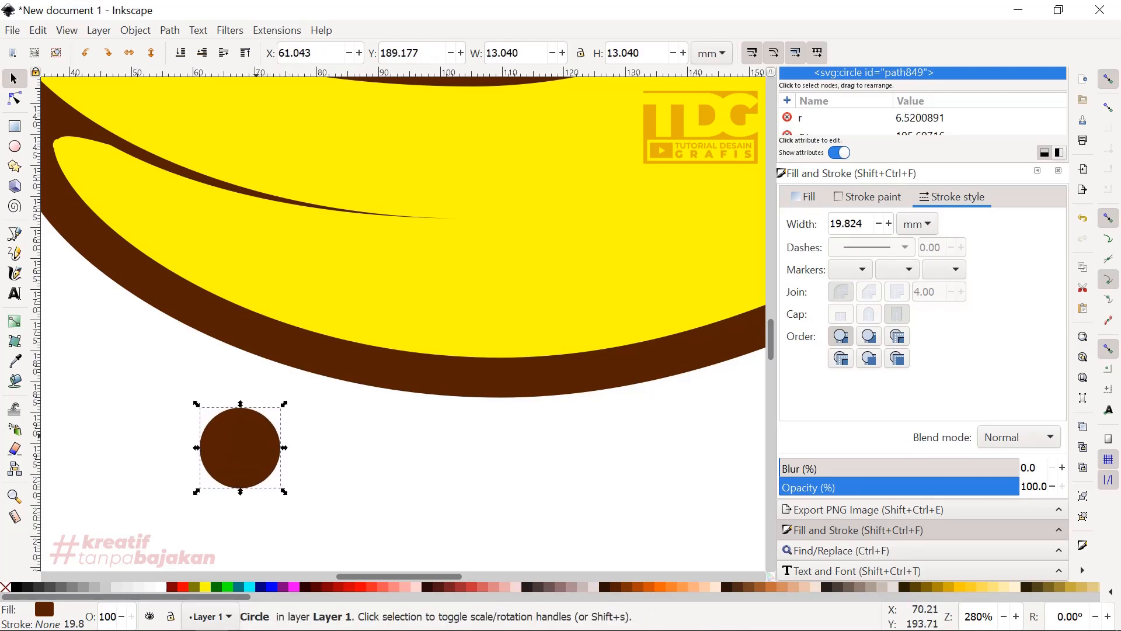
pyautogui.moveTo(253, 442); pyautogui.dragTo(255, 462)
# - Draw a brown rectangle from the circle up into the banana outline and resize it to about 12.568 by 25.986 mm
pyautogui.press('b')
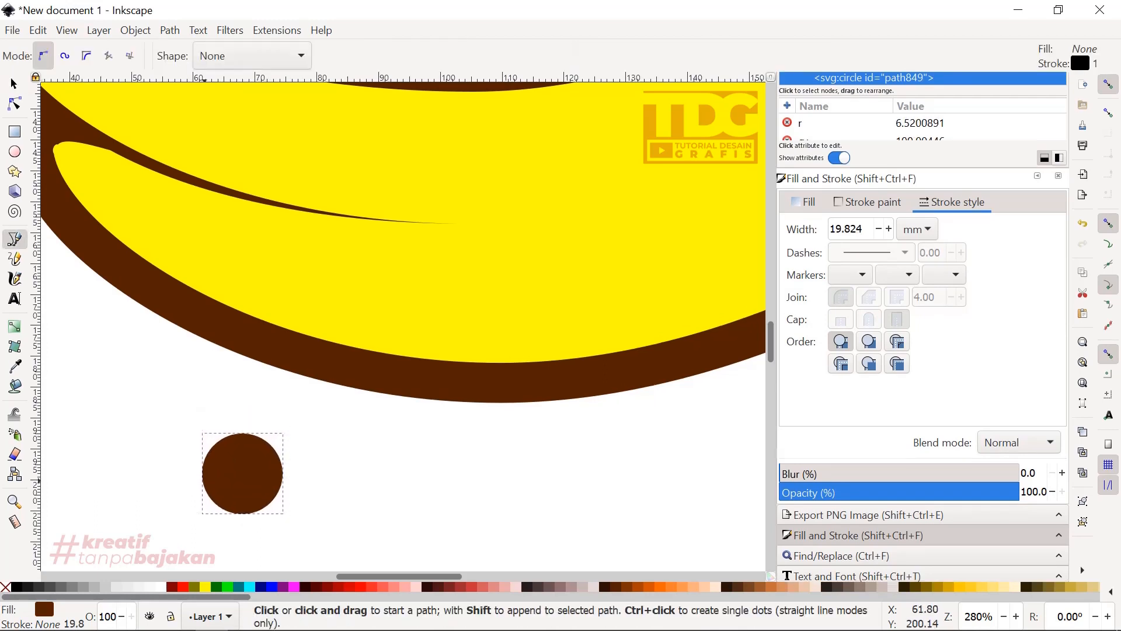
pyautogui.press('r')
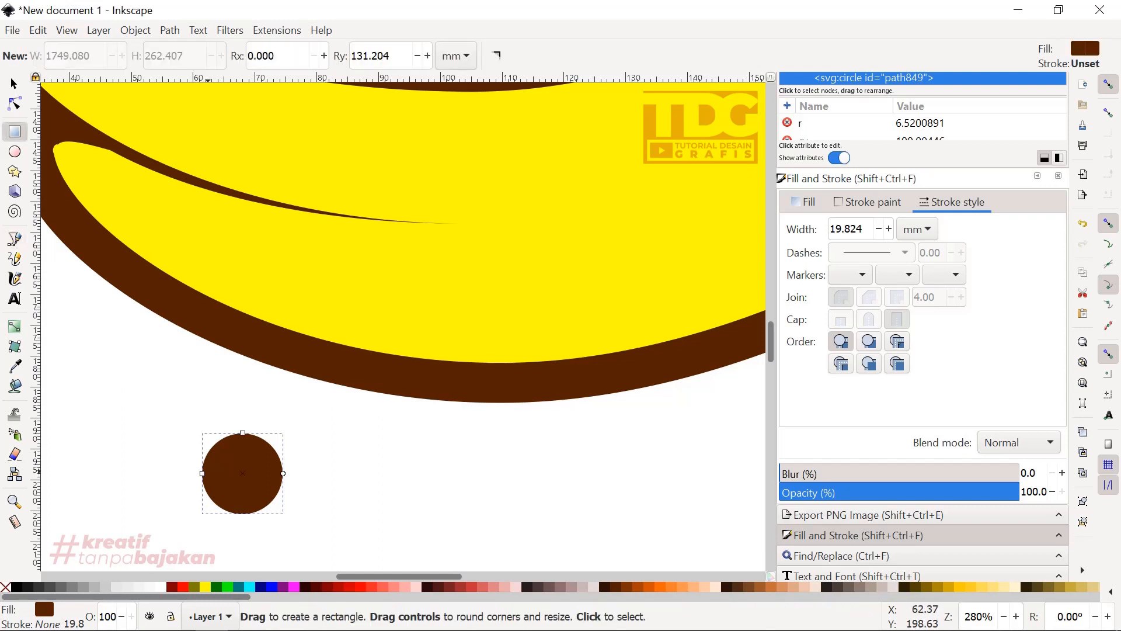
pyautogui.moveTo(202, 473)
pyautogui.mouseDown()
pyautogui.moveTo(248, 473)
pyautogui.moveTo(223, 458)
pyautogui.moveTo(269, 290)
pyautogui.moveTo(271, 322)
pyautogui.mouseUp()
pyautogui.hotkey('ctrl', 'z')
pyautogui.moveTo(270, 472); pyautogui.dragTo(281, 476)
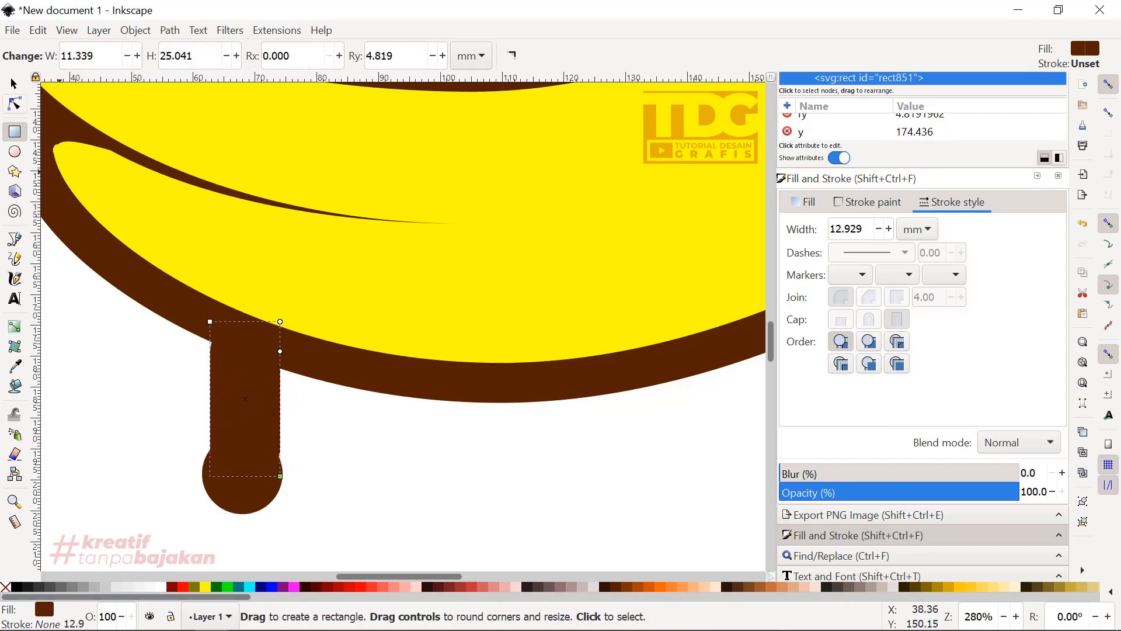
pyautogui.press('s')
pyautogui.moveTo(209, 471); pyautogui.dragTo(202, 477)
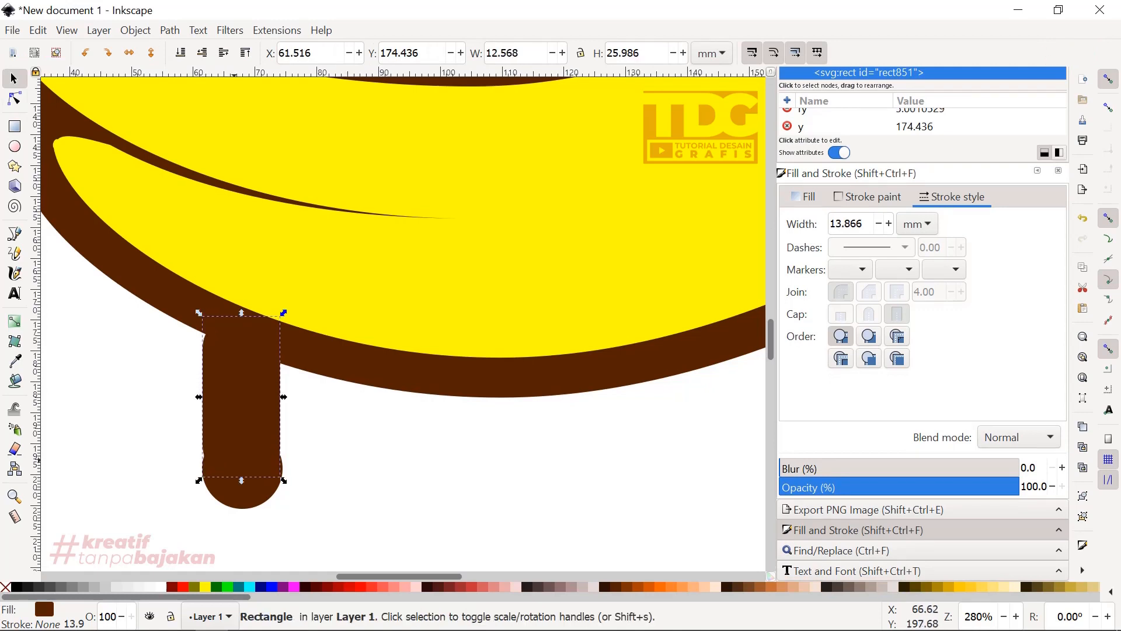
# - Remove the rectangle's corner rounding by reducing its vertical radius to 0
pyautogui.press('r')
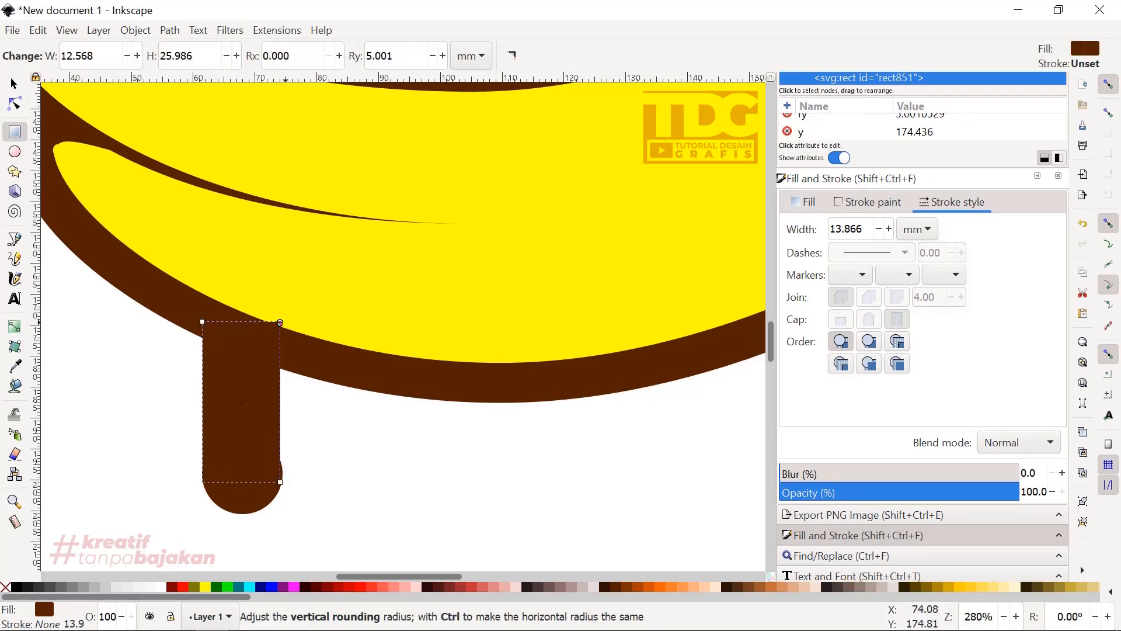
pyautogui.moveTo(280, 322); pyautogui.dragTo(280, 333)
pyautogui.click(14, 84)
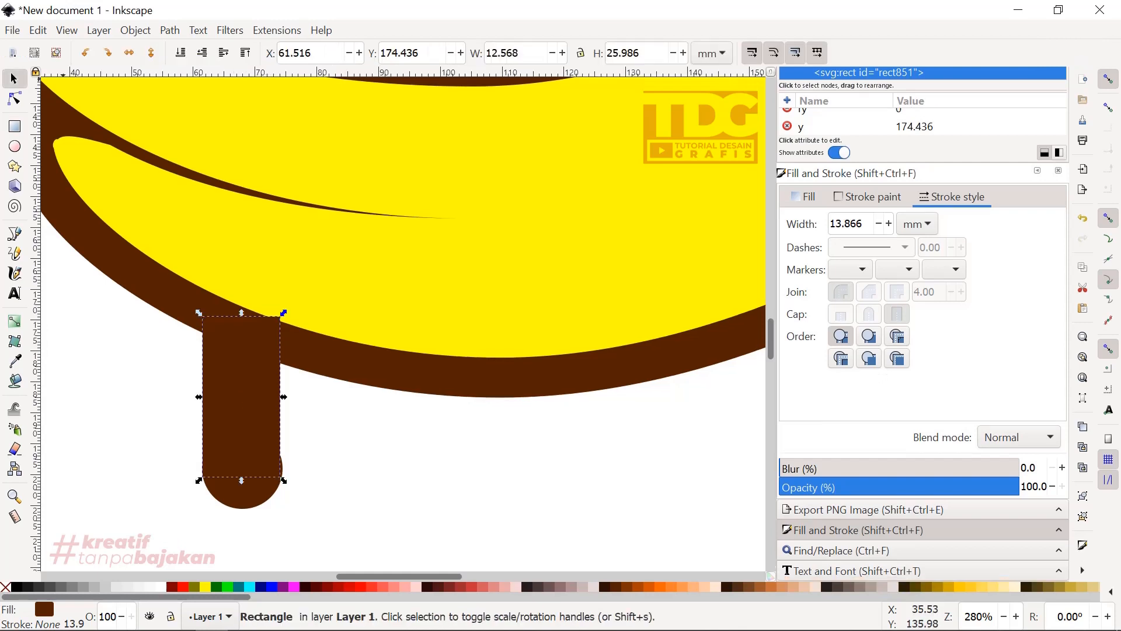
# - Convert the brown rectangle to a path, raise its lower corners on the circle and bend both sides inward into a narrow neck
pyautogui.click(170, 30)
pyautogui.click(193, 47)
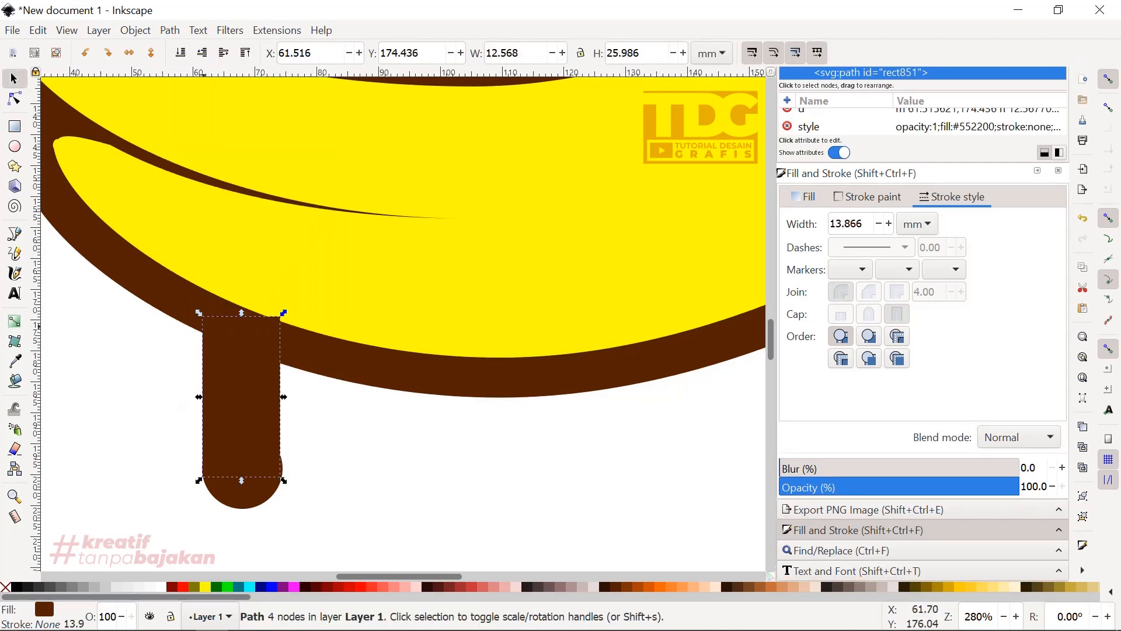
pyautogui.scroll(1, 225, 429)
pyautogui.press('n')
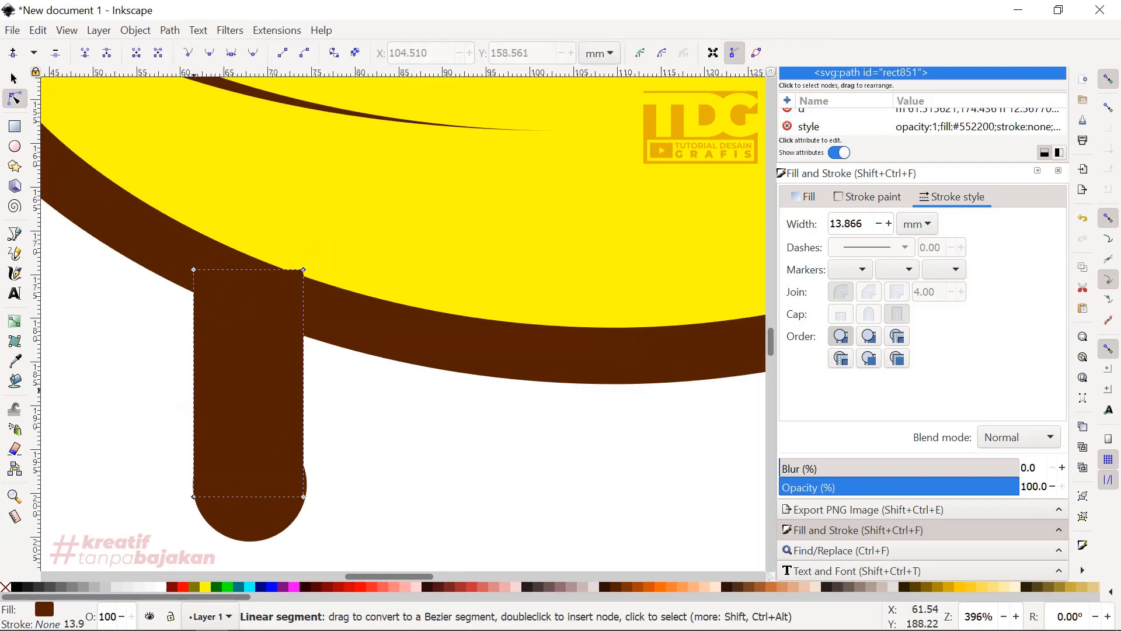
pyautogui.moveTo(194, 390); pyautogui.dragTo(209, 385)
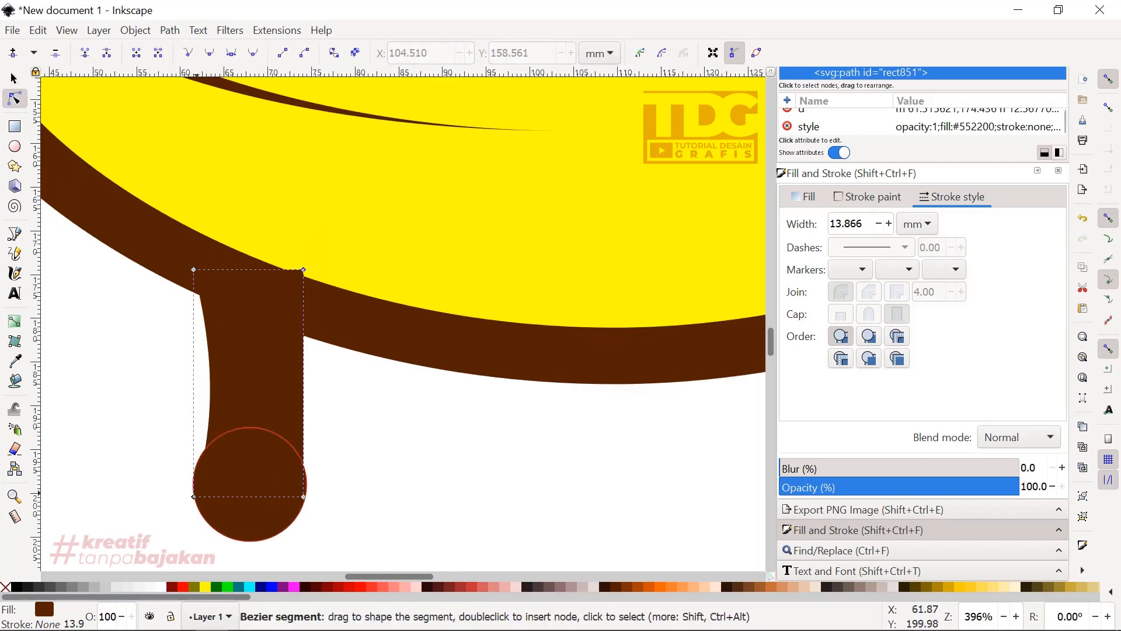
pyautogui.moveTo(194, 496); pyautogui.dragTo(199, 477)
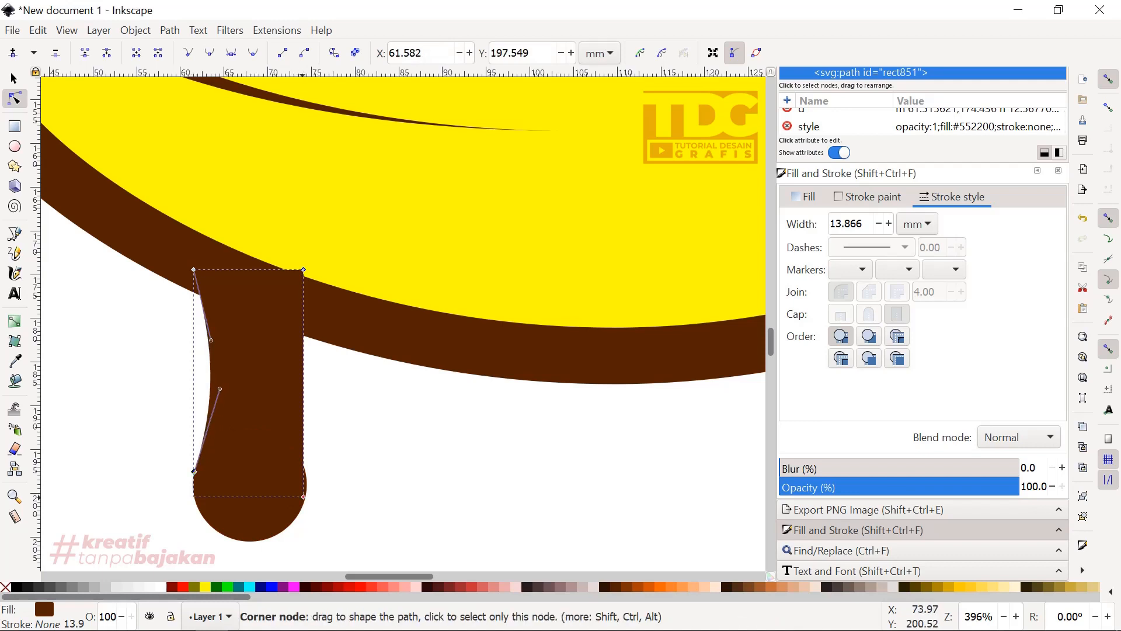
pyautogui.moveTo(303, 496); pyautogui.dragTo(304, 474)
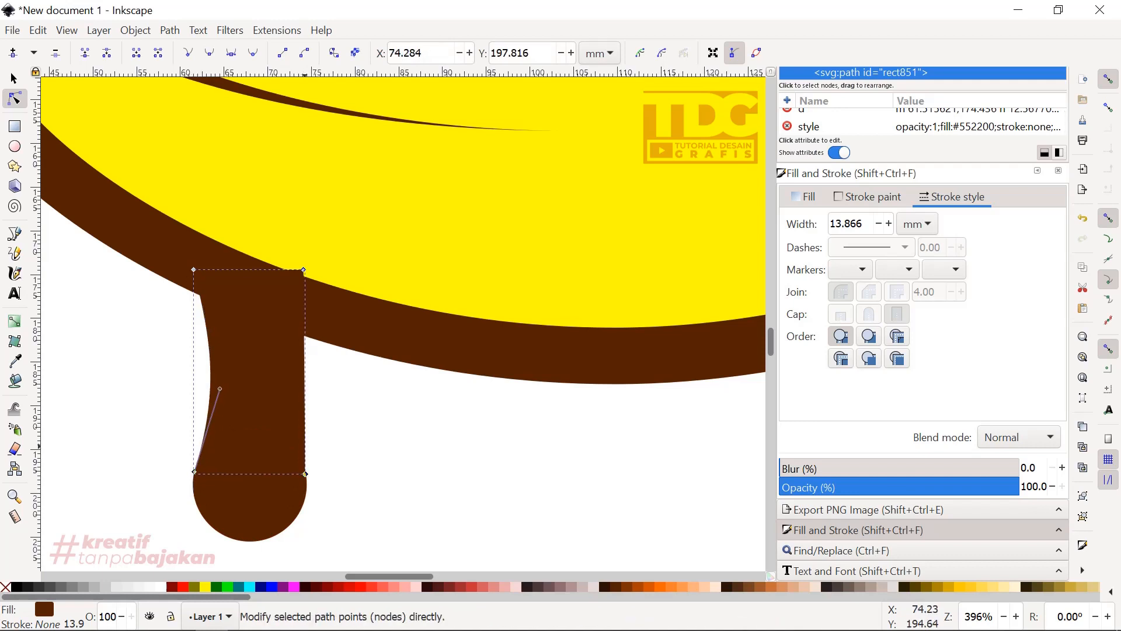
pyautogui.moveTo(305, 379); pyautogui.dragTo(277, 370)
# - Move the neck's upper corners onto the banana outline's lower edge and adjust their handles so the neck flares smoothly
pyautogui.click(303, 270)
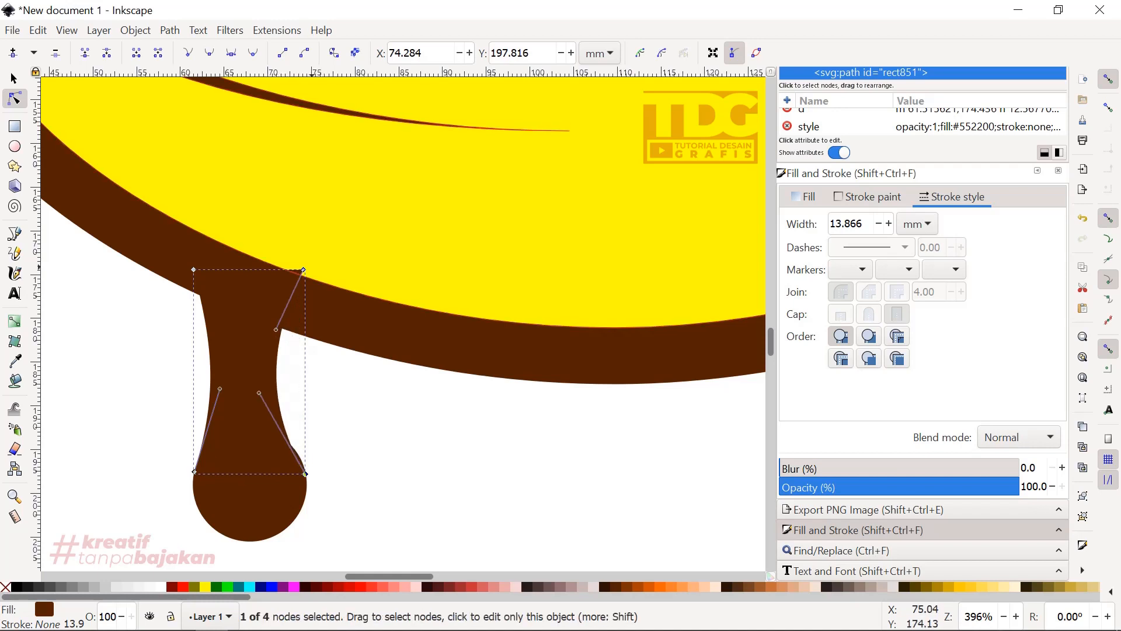
pyautogui.moveTo(303, 270); pyautogui.dragTo(331, 340)
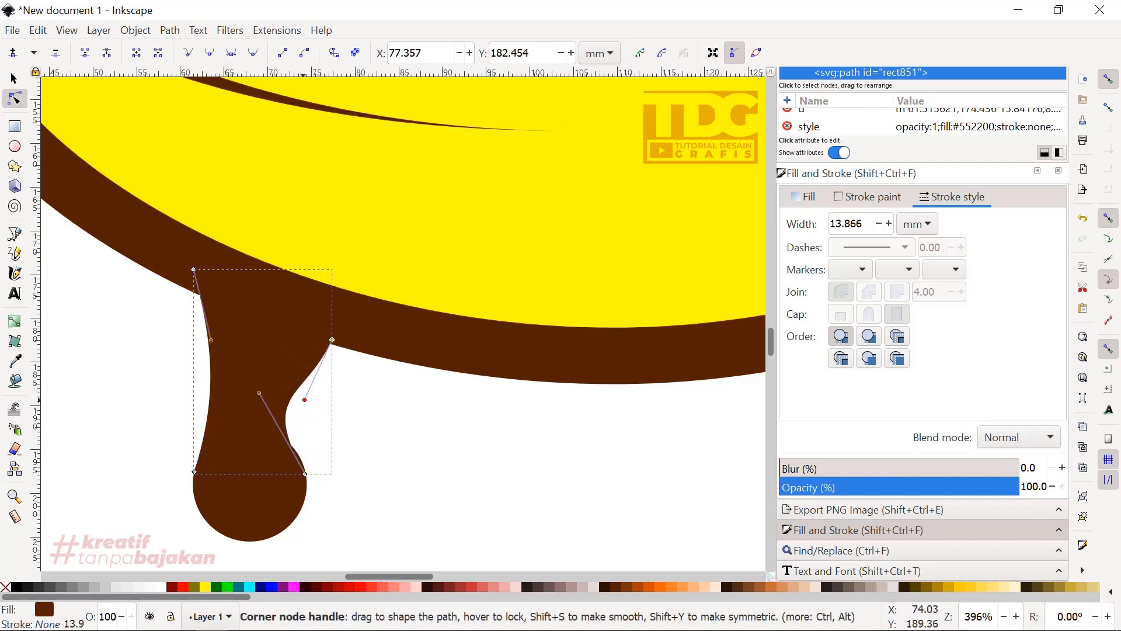
pyautogui.moveTo(305, 399); pyautogui.dragTo(338, 345)
pyautogui.click(194, 270)
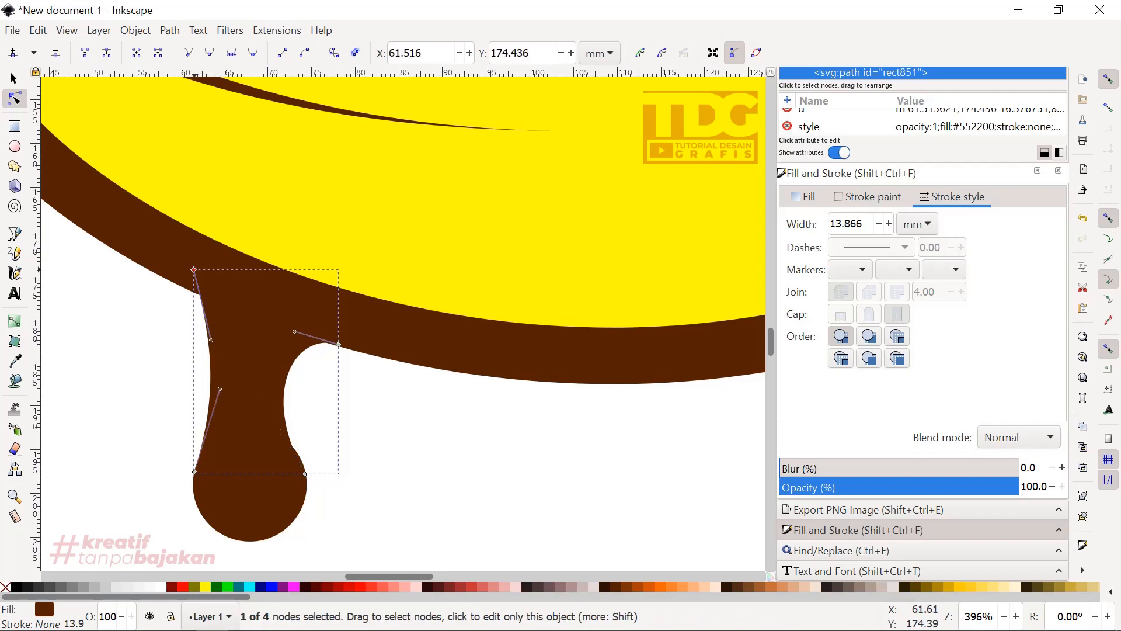
pyautogui.moveTo(193, 270); pyautogui.dragTo(170, 279)
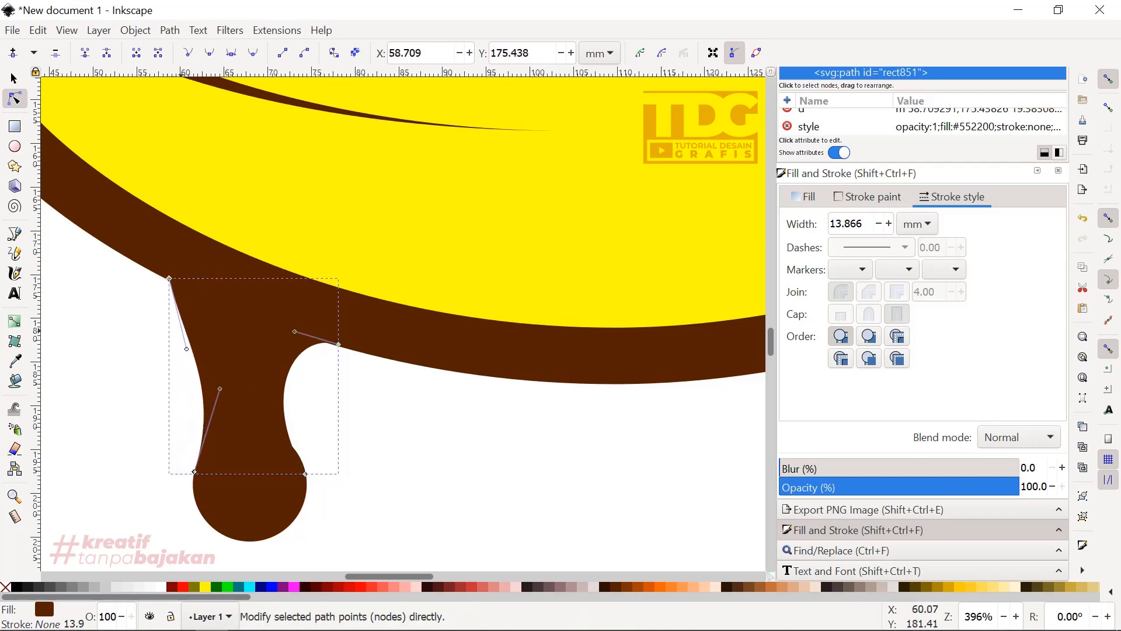
pyautogui.moveTo(186, 348); pyautogui.dragTo(292, 341)
# - Nudge the neck's lower right node slightly up along the circle's edge to smooth the join, and deselect the path
pyautogui.click(304, 474)
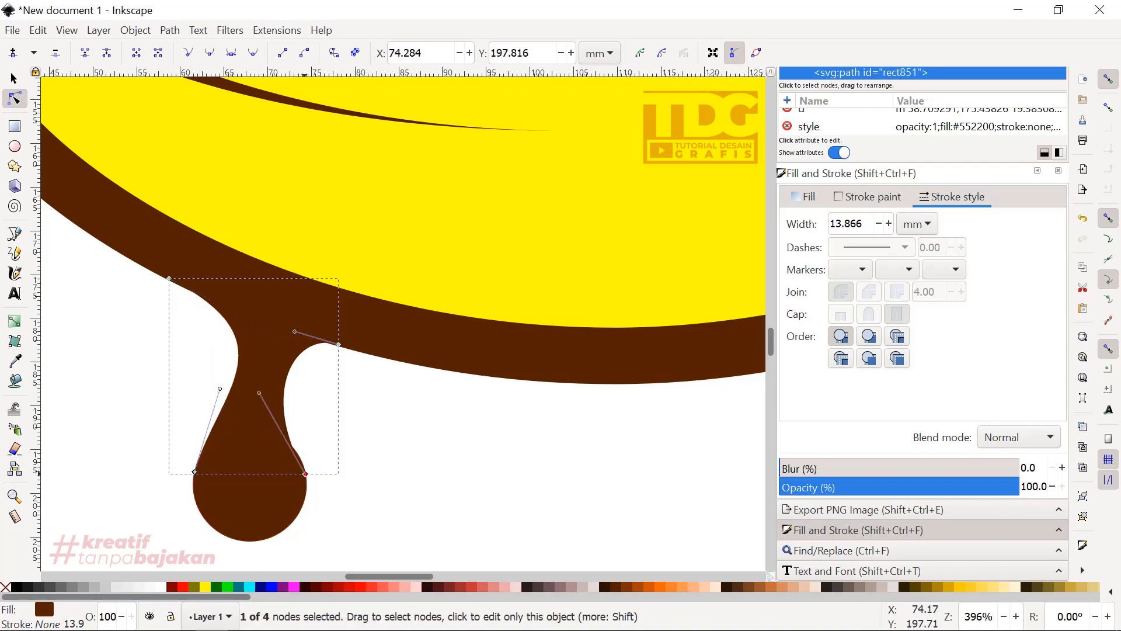
pyautogui.moveTo(304, 474); pyautogui.dragTo(304, 462)
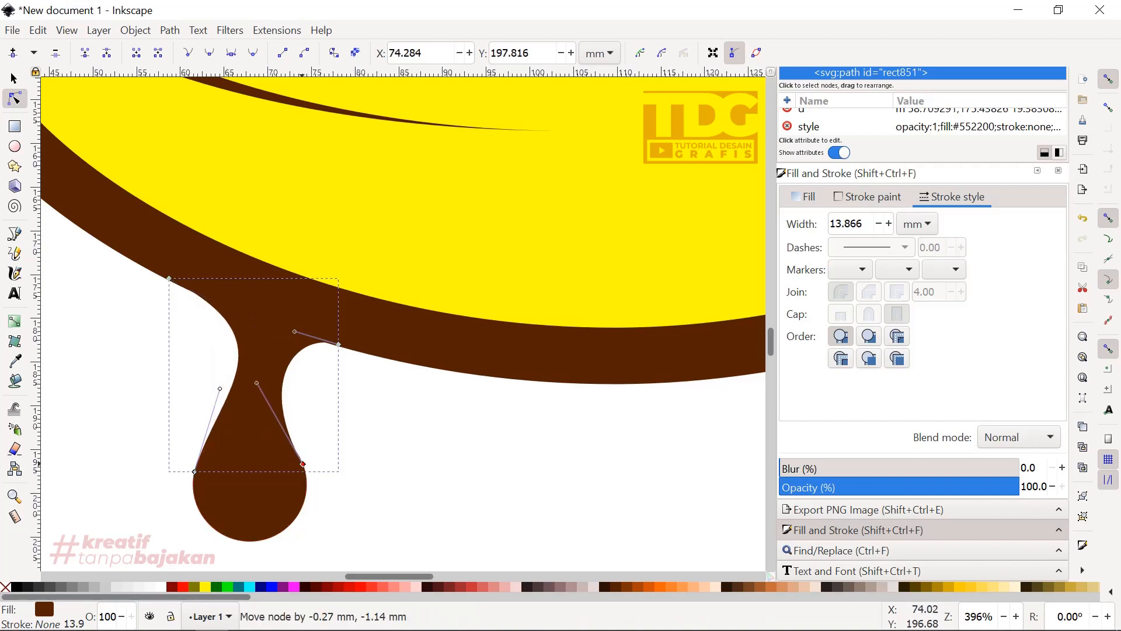
pyautogui.press('5')
pyautogui.press('s')
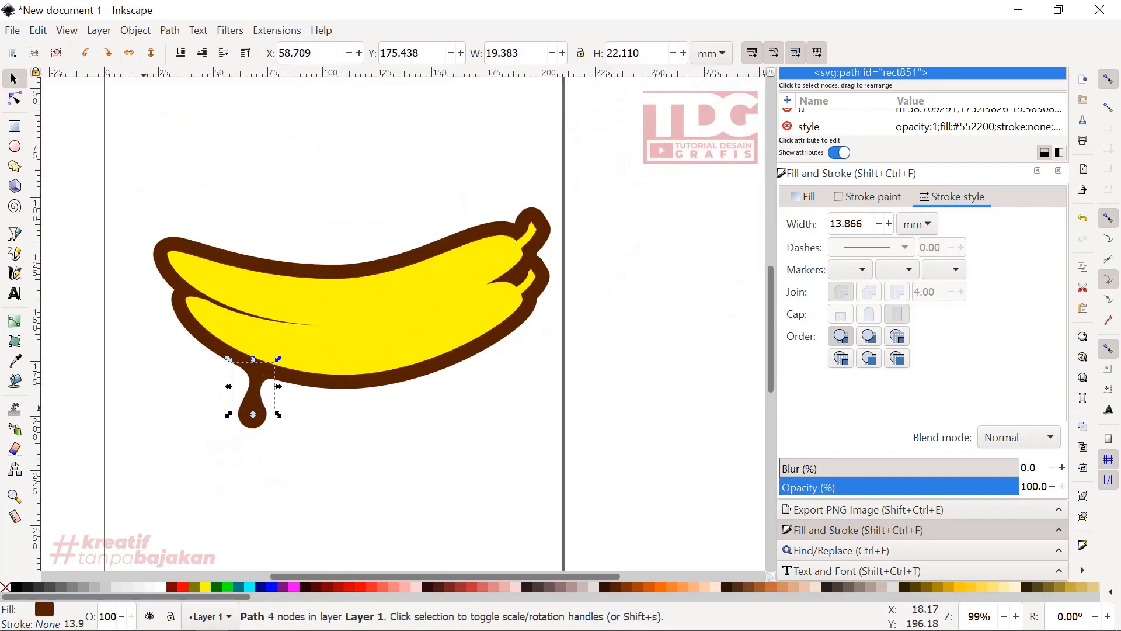
pyautogui.press('Escape')
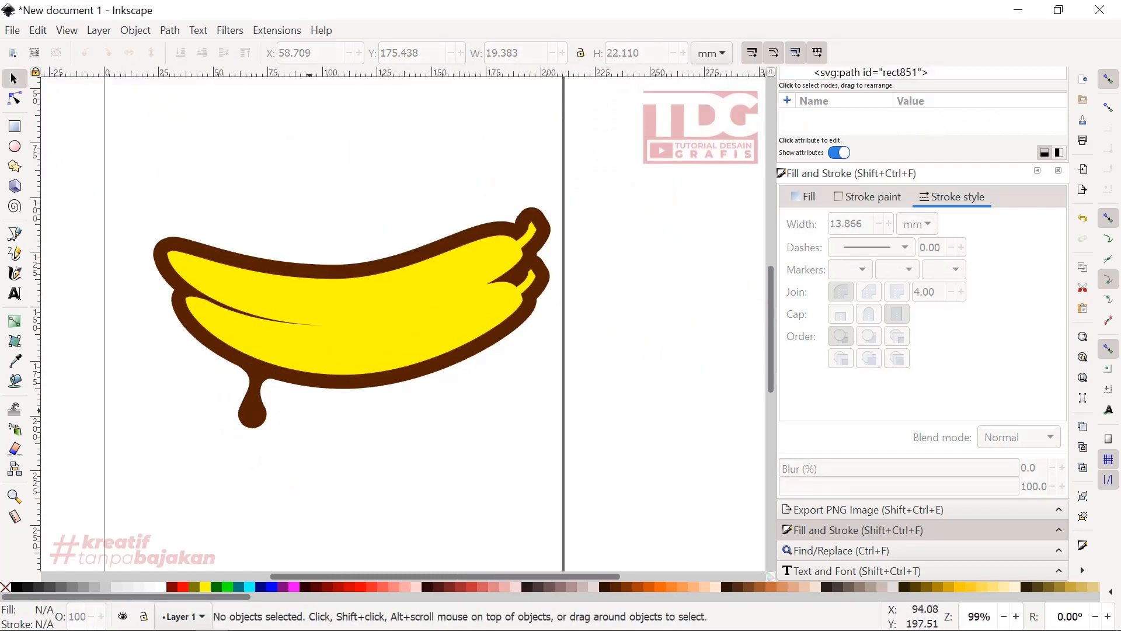
# - Duplicate the drip's neck and circle and place a smaller copy to its right under the outline, its circle about 6.5 mm wide
pyautogui.keyDown('ctrl'); pyautogui.scroll(1, 292, 404); pyautogui.keyUp('ctrl')
pyautogui.moveTo(310, 463); pyautogui.dragTo(180, 289)
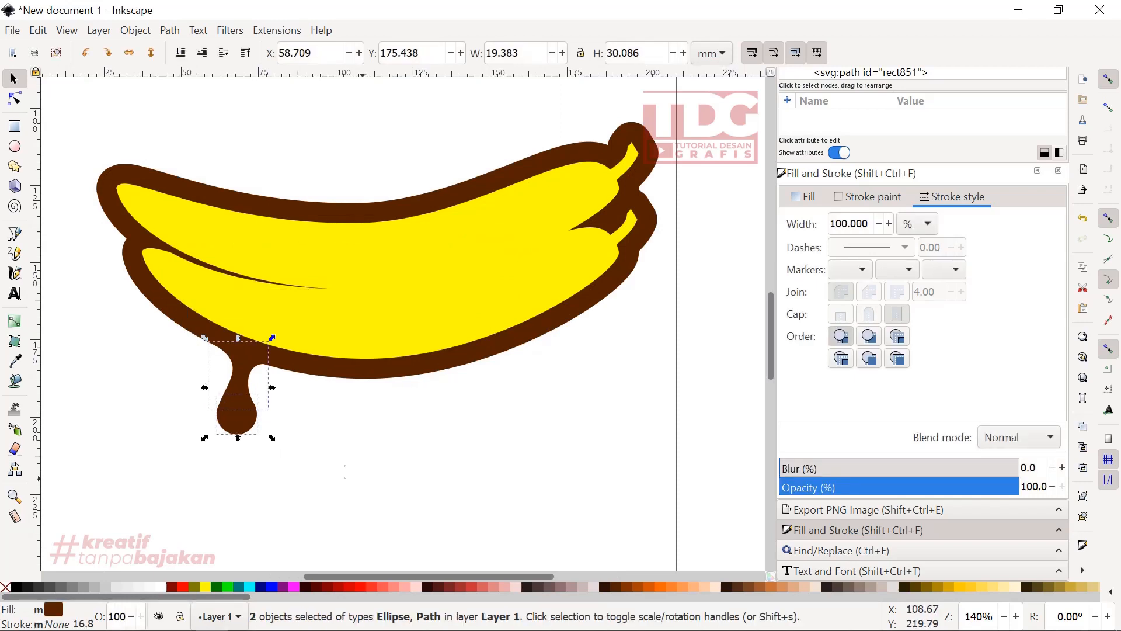
pyautogui.moveTo(363, 476); pyautogui.dragTo(182, 317)
pyautogui.rightClick(236, 423)
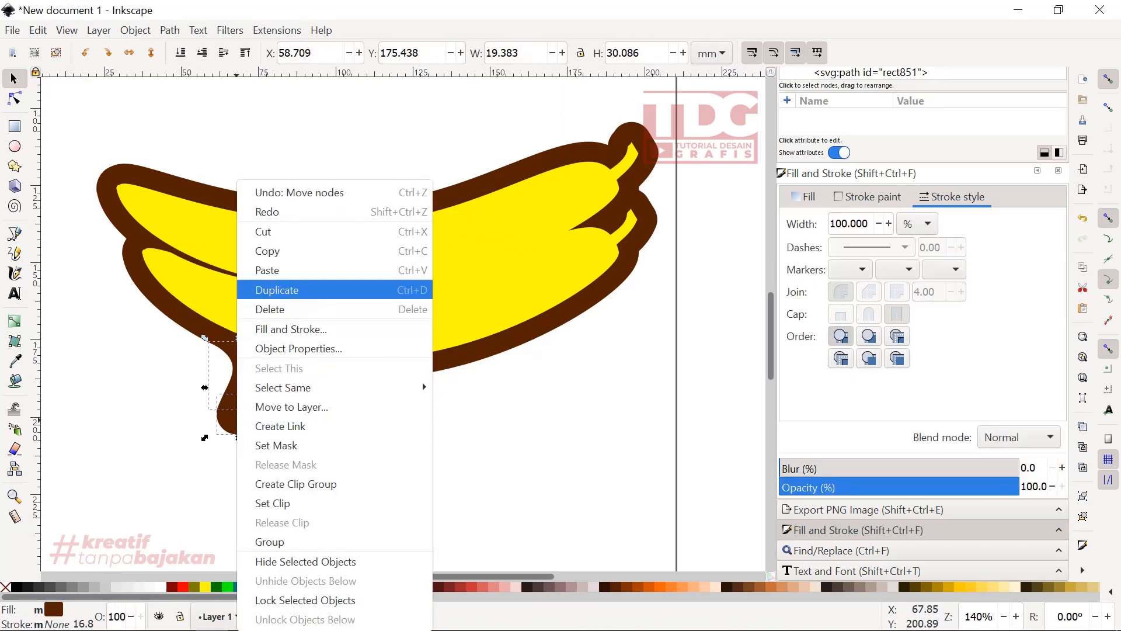
pyautogui.click(277, 290)
pyautogui.moveTo(251, 422)
pyautogui.mouseDown()
pyautogui.moveTo(315, 436)
pyautogui.moveTo(335, 430)
pyautogui.moveTo(318, 427)
pyautogui.moveTo(320, 402)
pyautogui.moveTo(344, 421)
pyautogui.moveTo(336, 413)
pyautogui.moveTo(309, 410)
pyautogui.moveTo(306, 462)
pyautogui.mouseUp()
pyautogui.scroll(2, 304, 385)
pyautogui.click(324, 433)
pyautogui.click(307, 409)
pyautogui.hotkey('ctrl', 'z')
pyautogui.click(304, 416)
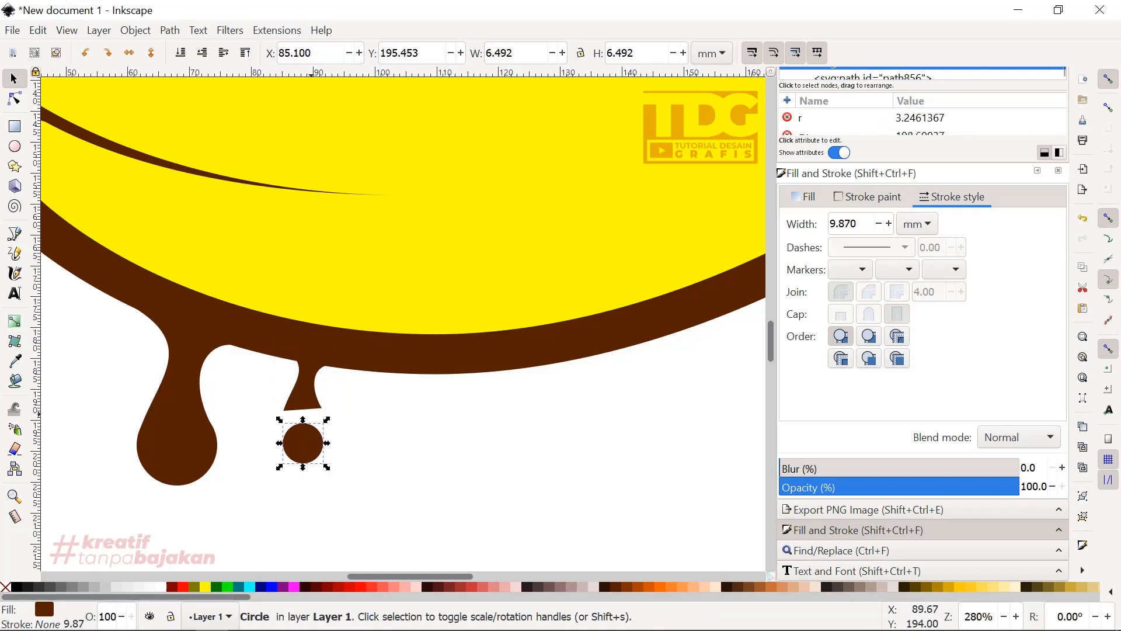
# - Reposition the small drip's two lower neck nodes together so they meet the upper edge of its circle
pyautogui.doubleClick(309, 403)
pyautogui.moveTo(339, 423)
pyautogui.mouseDown()
pyautogui.moveTo(279, 398)
pyautogui.moveTo(284, 442)
pyautogui.mouseUp()
pyautogui.scroll(4, 307, 433)
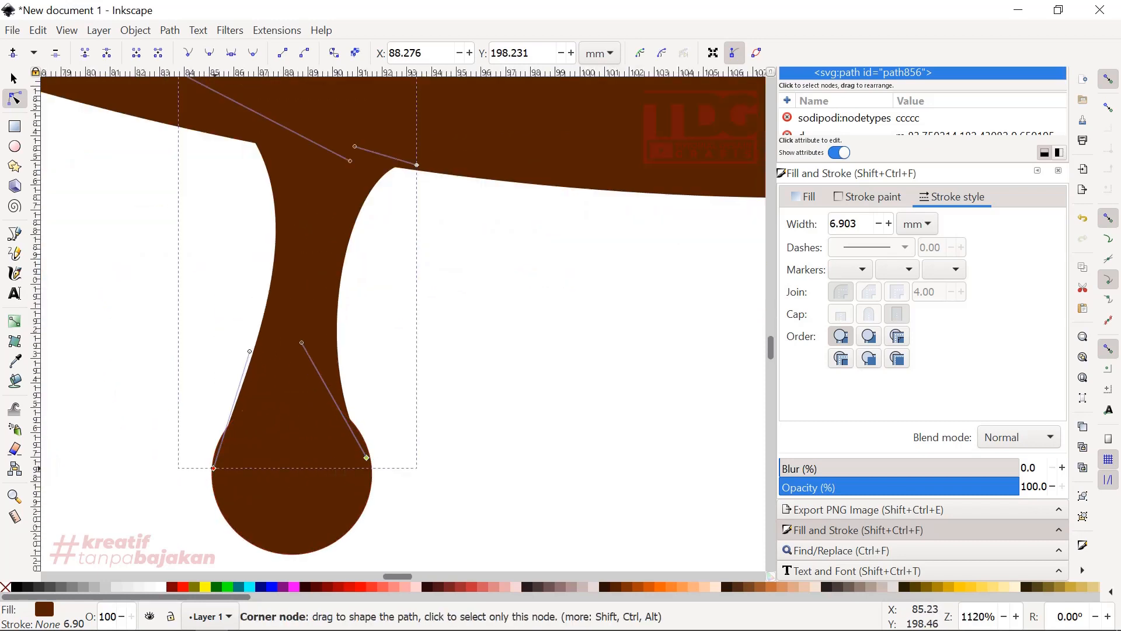
pyautogui.moveTo(214, 468); pyautogui.dragTo(217, 449)
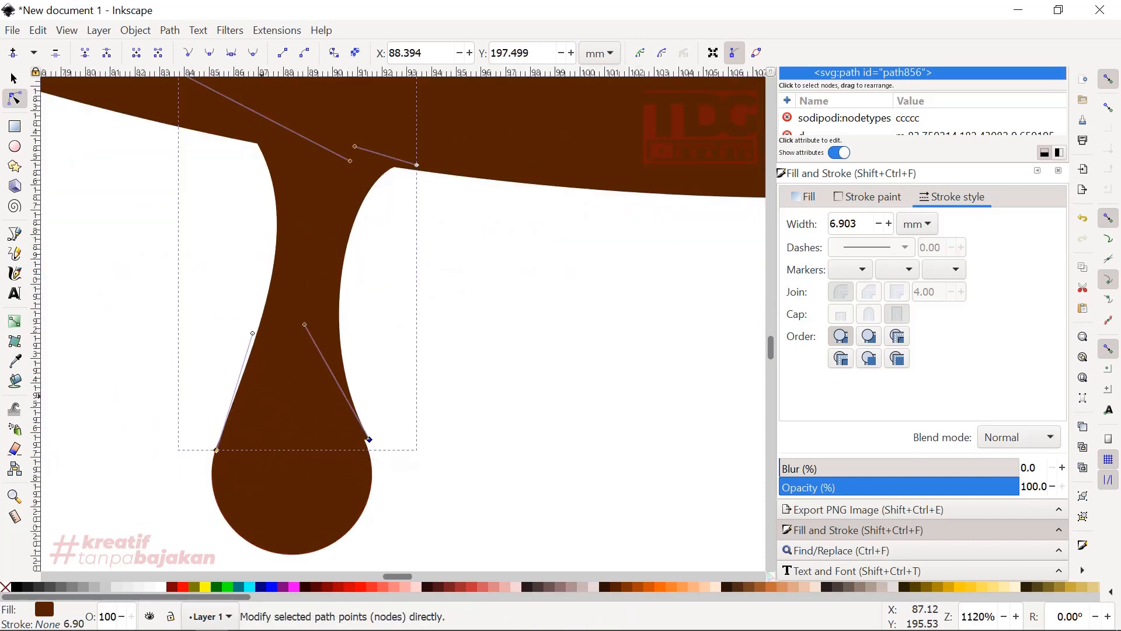
# - Slim the small drip's neck by reshaping its lower handles and moving both lower nodes onto the circle's edge
pyautogui.moveTo(252, 333); pyautogui.dragTo(277, 417)
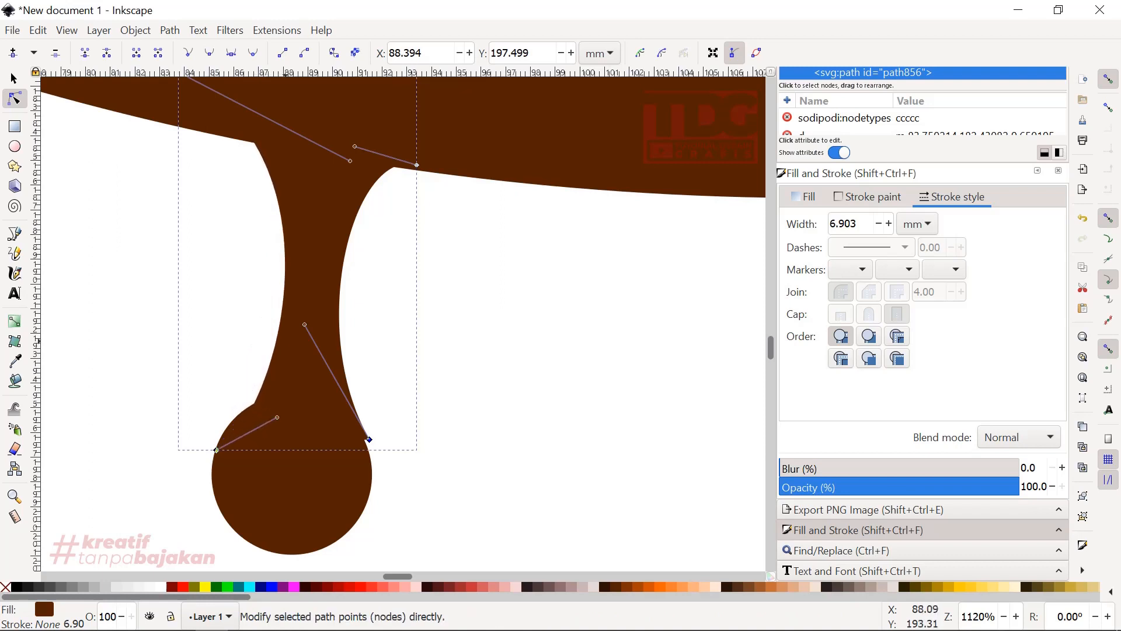
pyautogui.moveTo(305, 324); pyautogui.dragTo(260, 384)
pyautogui.moveTo(369, 439); pyautogui.dragTo(351, 418)
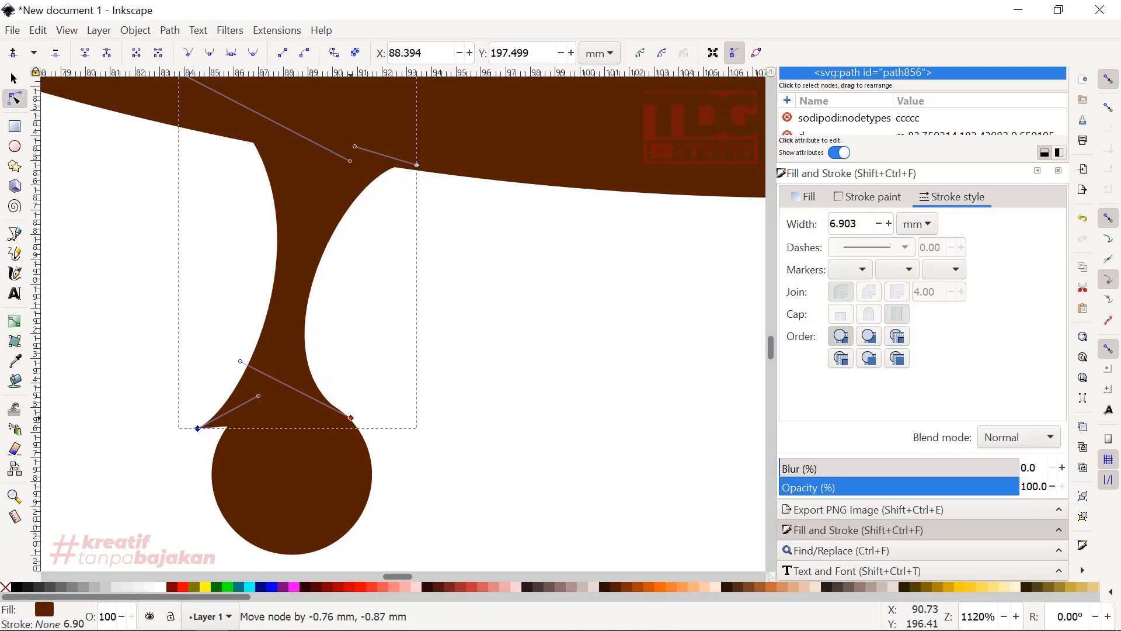
pyautogui.moveTo(240, 361); pyautogui.dragTo(281, 374)
pyautogui.click(198, 427)
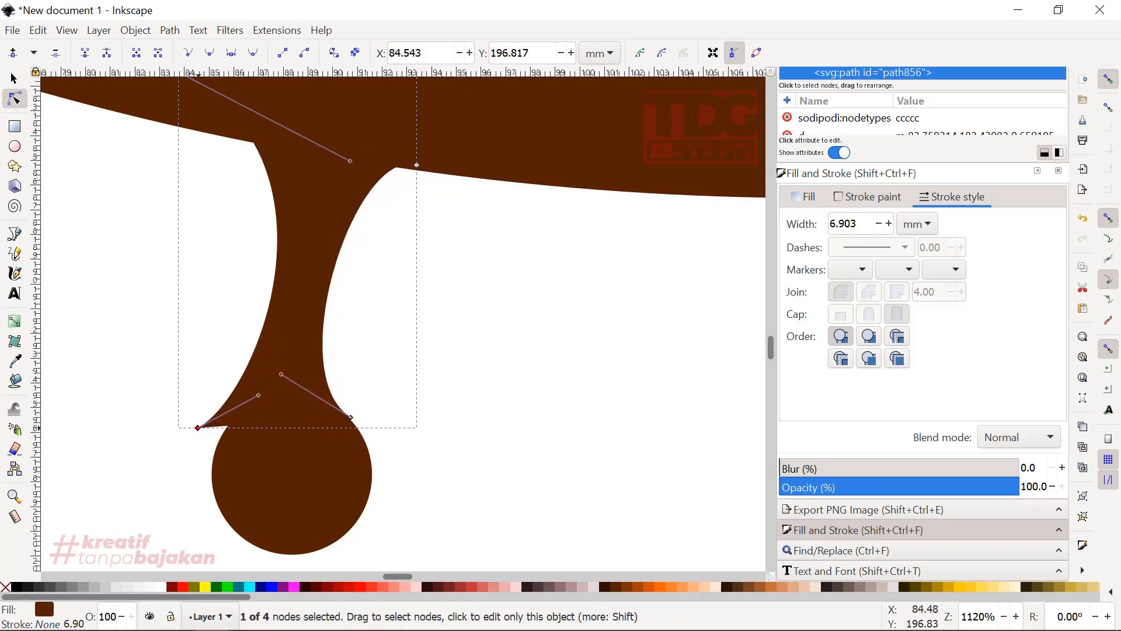
pyautogui.moveTo(198, 428); pyautogui.dragTo(224, 429)
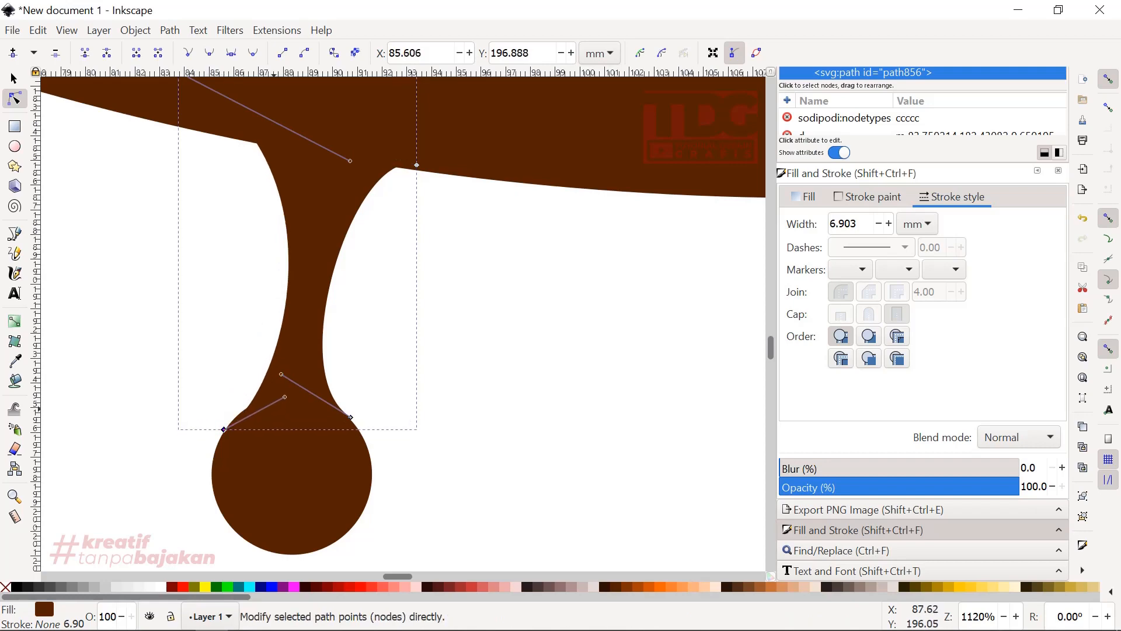
pyautogui.moveTo(285, 397); pyautogui.dragTo(257, 393)
pyautogui.scroll(-6, 298, 354)
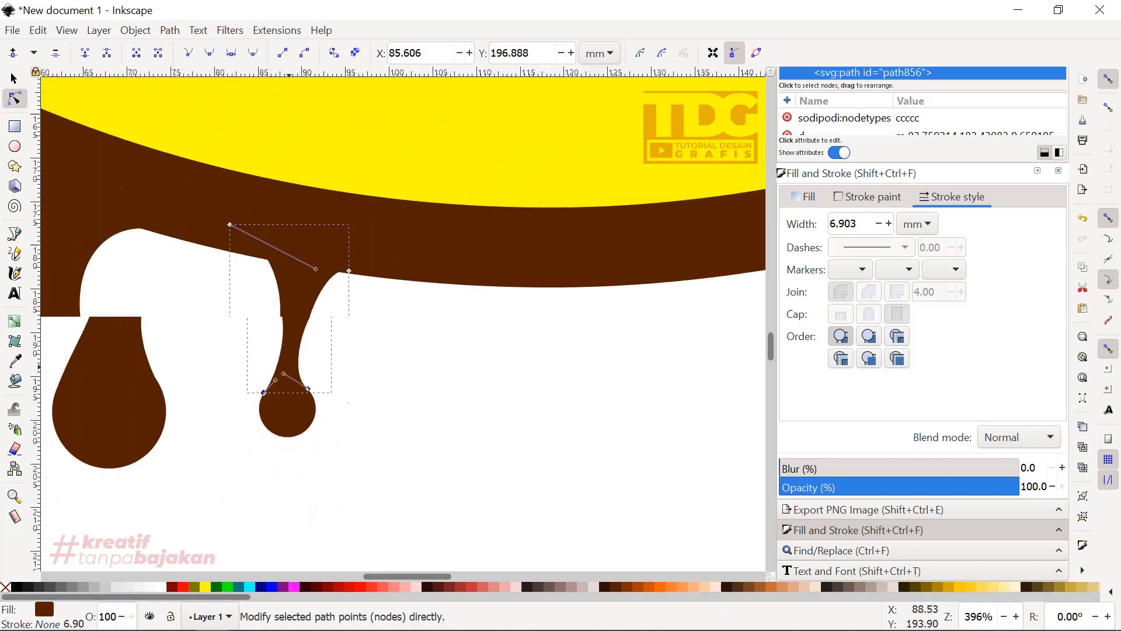
pyautogui.press('s')
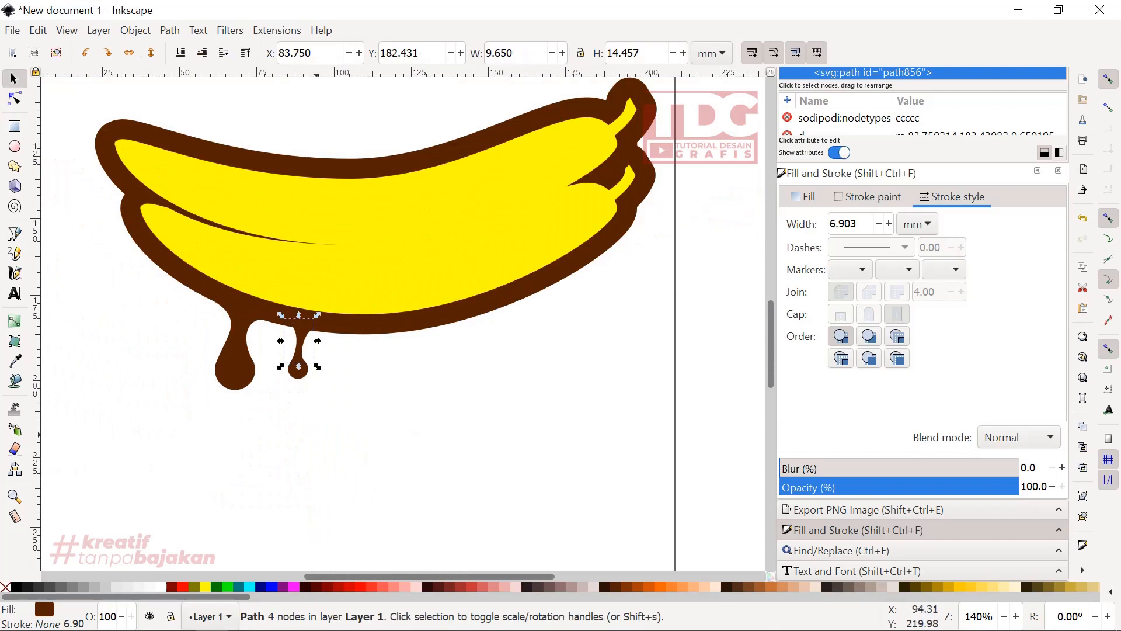
pyautogui.press('Escape')
# - Move the small drip's upper nodes onto the outline's lower edge and adjust the handles for a smoothly flared top
pyautogui.scroll(4, 289, 335)
pyautogui.doubleClick(329, 309)
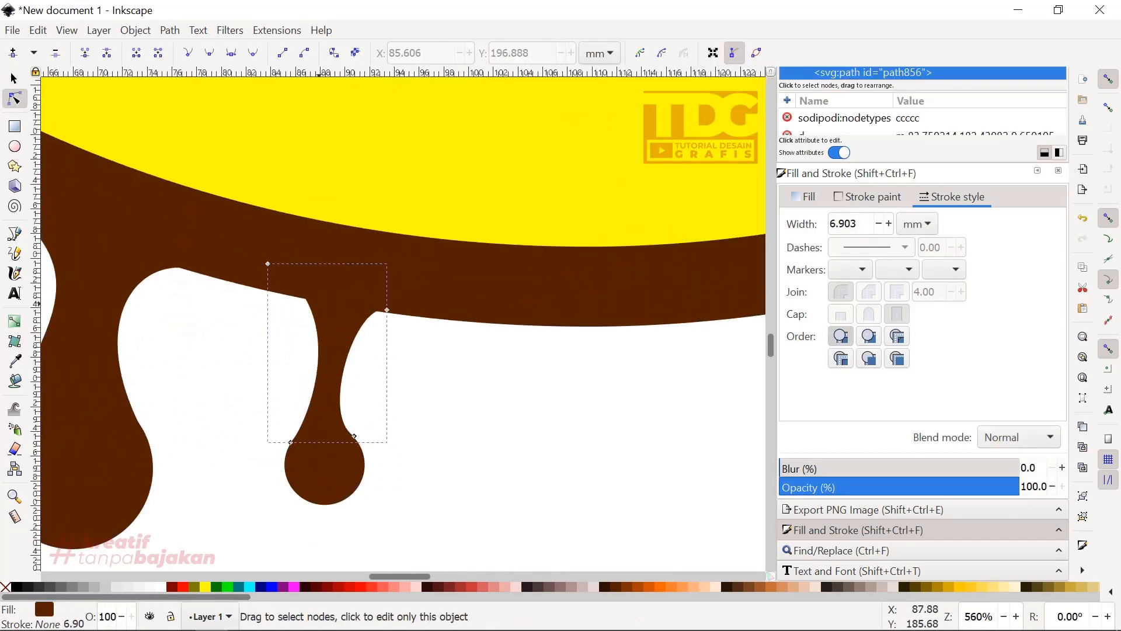
pyautogui.moveTo(267, 264); pyautogui.dragTo(259, 286)
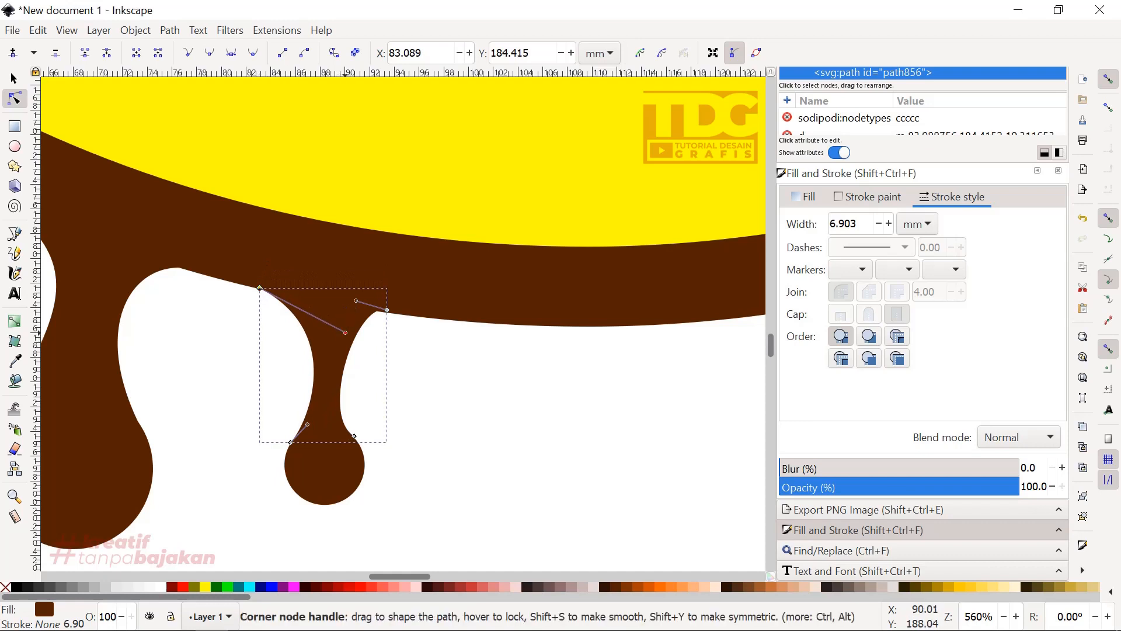
pyautogui.moveTo(345, 329); pyautogui.dragTo(341, 296)
pyautogui.scroll(-3, 351, 385)
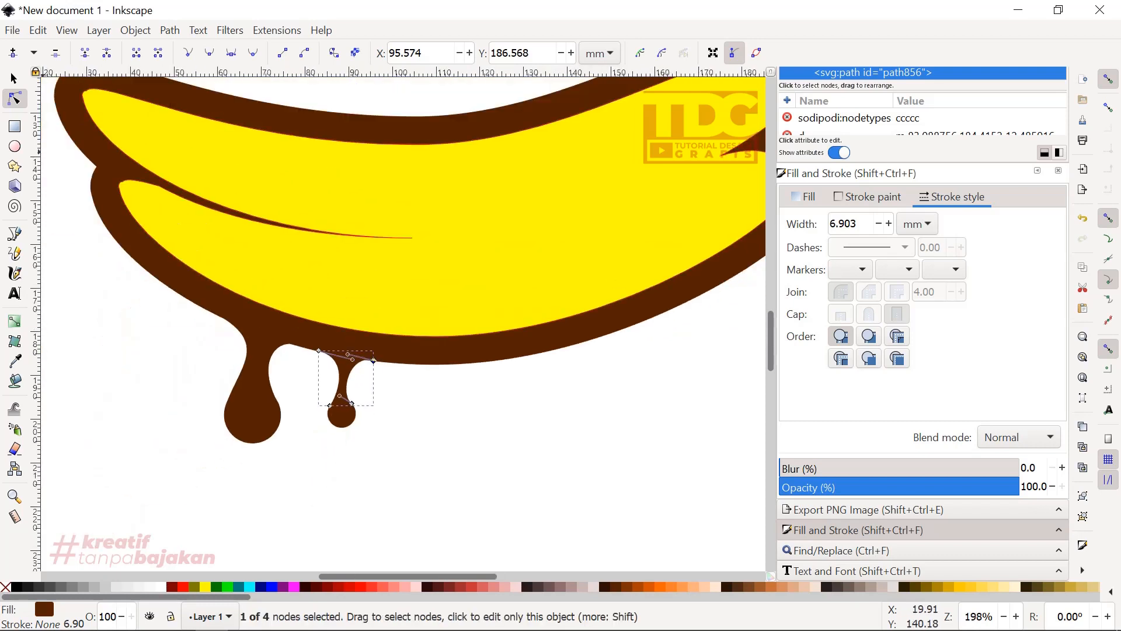
pyautogui.press('s')
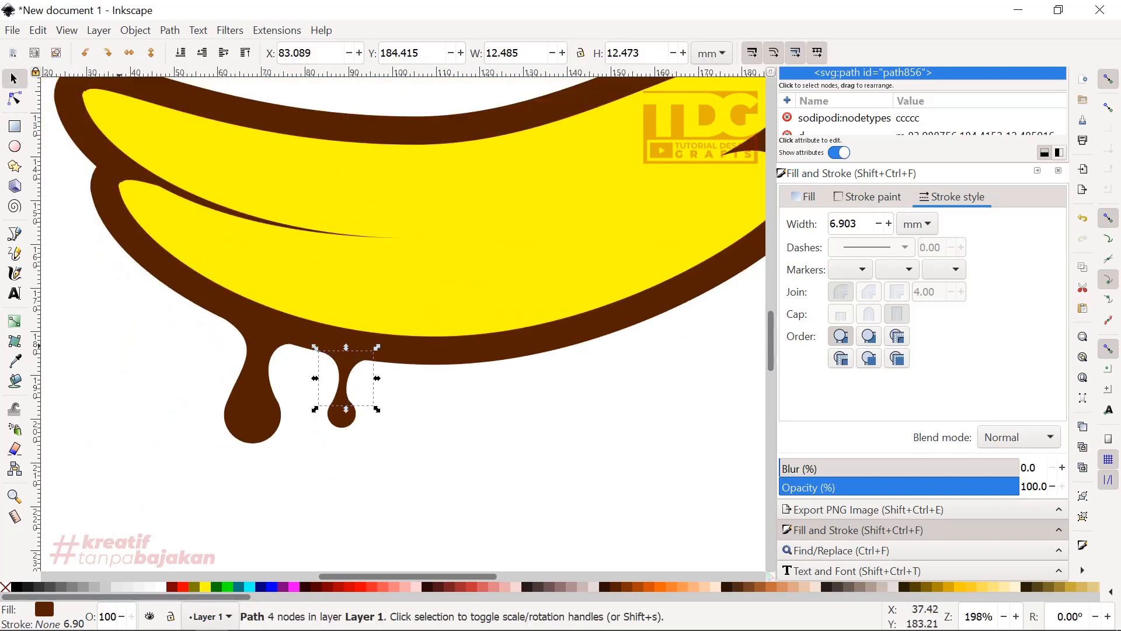
pyautogui.press('Escape')
pyautogui.press('-')
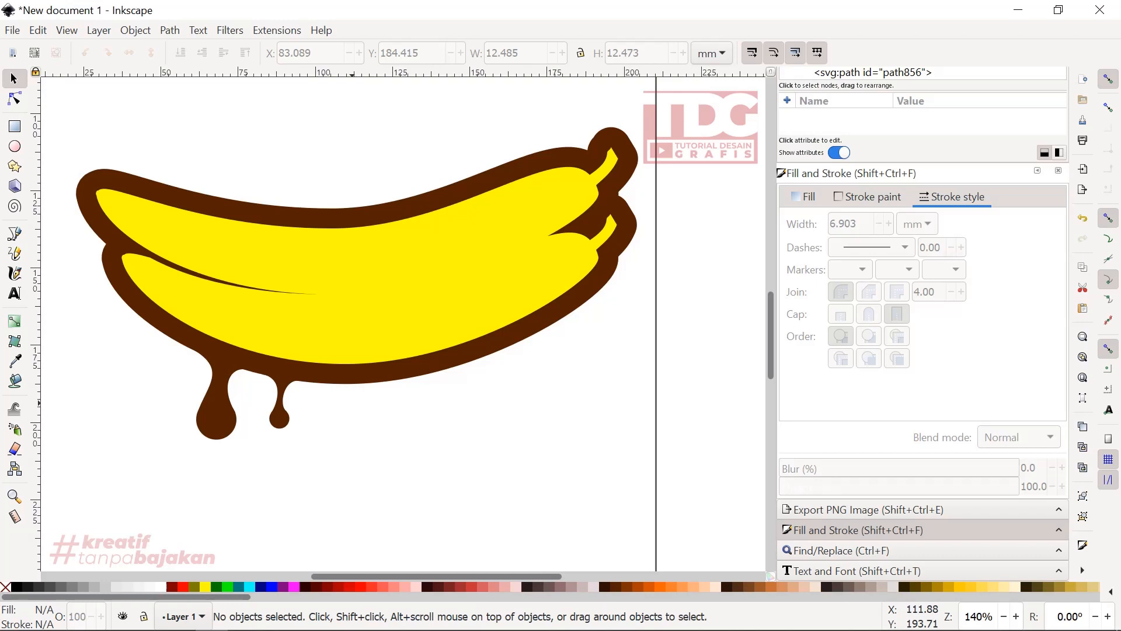
# - Duplicate the small drip, place the copy under the bananas' right part and enlarge it to about 16.643 by 23.368 mm
pyautogui.moveTo(354, 457); pyautogui.dragTo(252, 345)
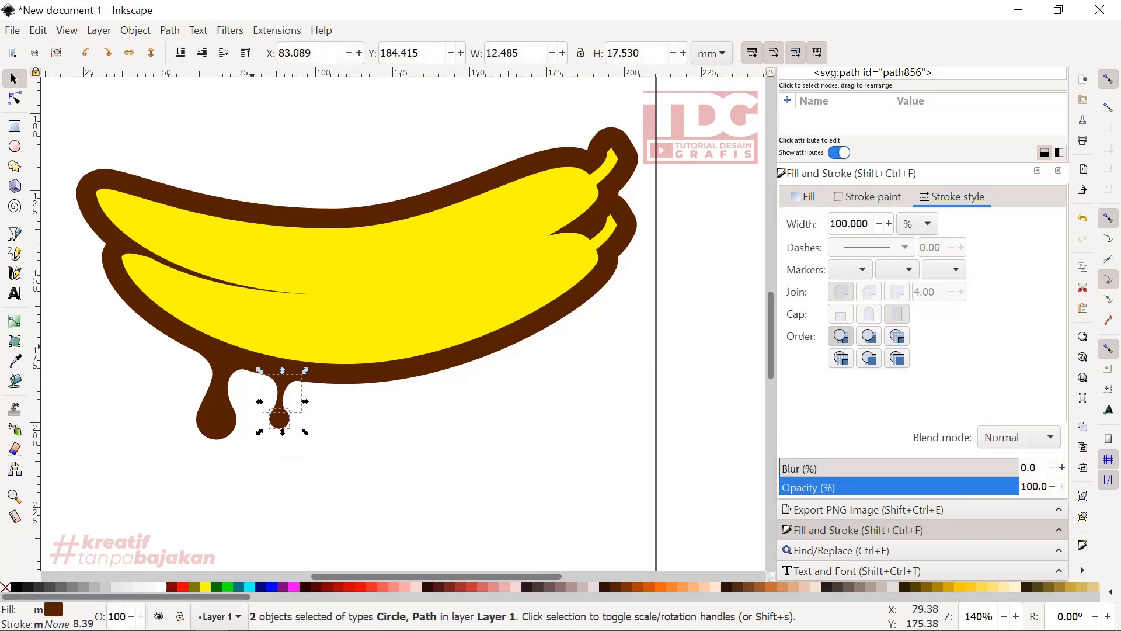
pyautogui.rightClick(289, 378)
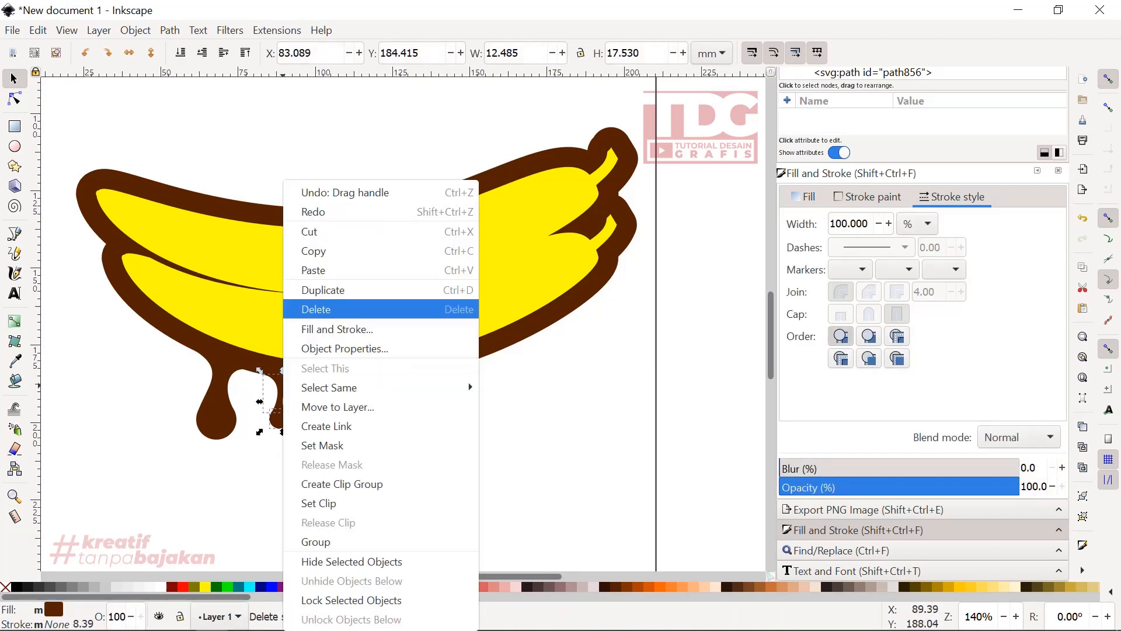
pyautogui.click(339, 290)
pyautogui.moveTo(282, 379); pyautogui.dragTo(558, 329)
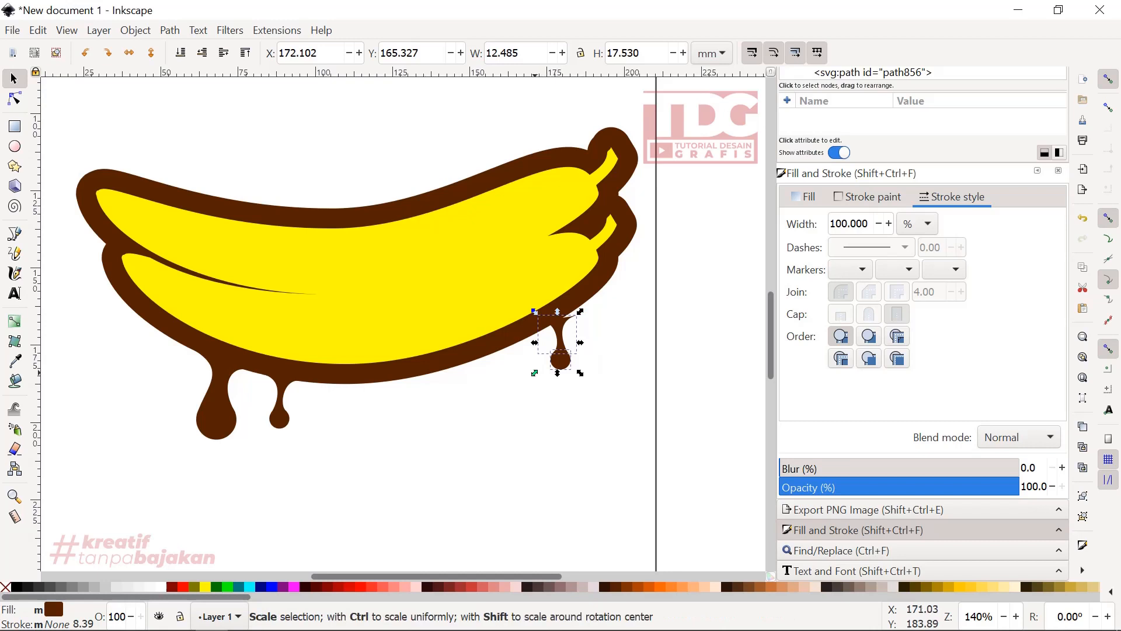
pyautogui.moveTo(535, 373); pyautogui.dragTo(522, 390)
pyautogui.scroll(1, 549, 350)
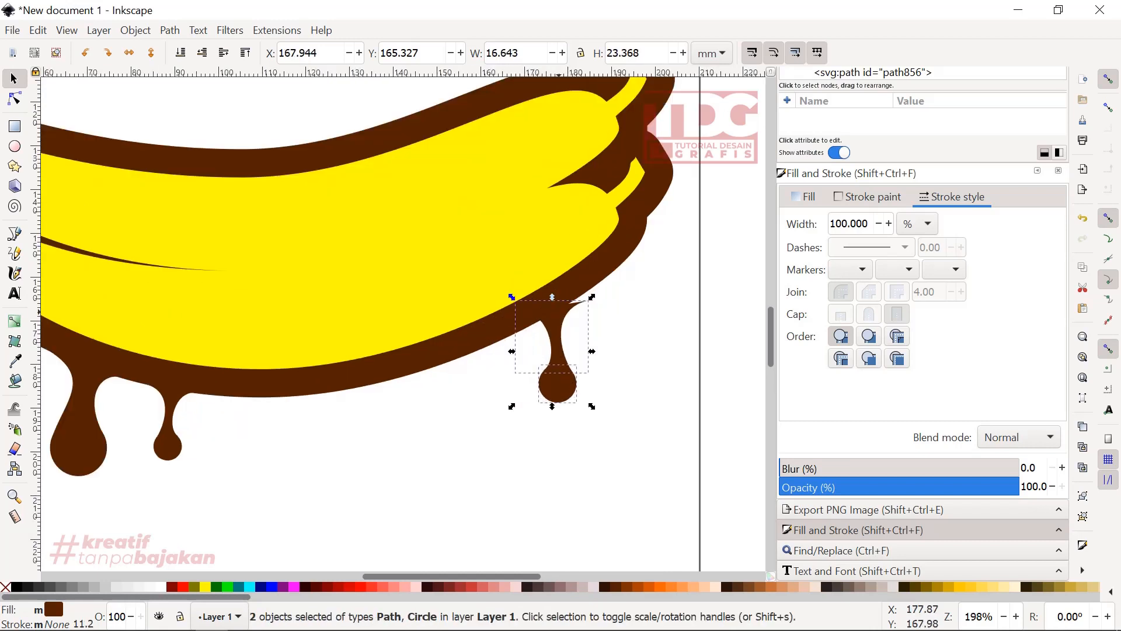
# - Fit the right drip's upper nodes to the outline's sloping lower edge and adjust their handles to blend the neck in
pyautogui.press('n')
pyautogui.click(588, 301)
pyautogui.moveTo(588, 300); pyautogui.dragTo(588, 292)
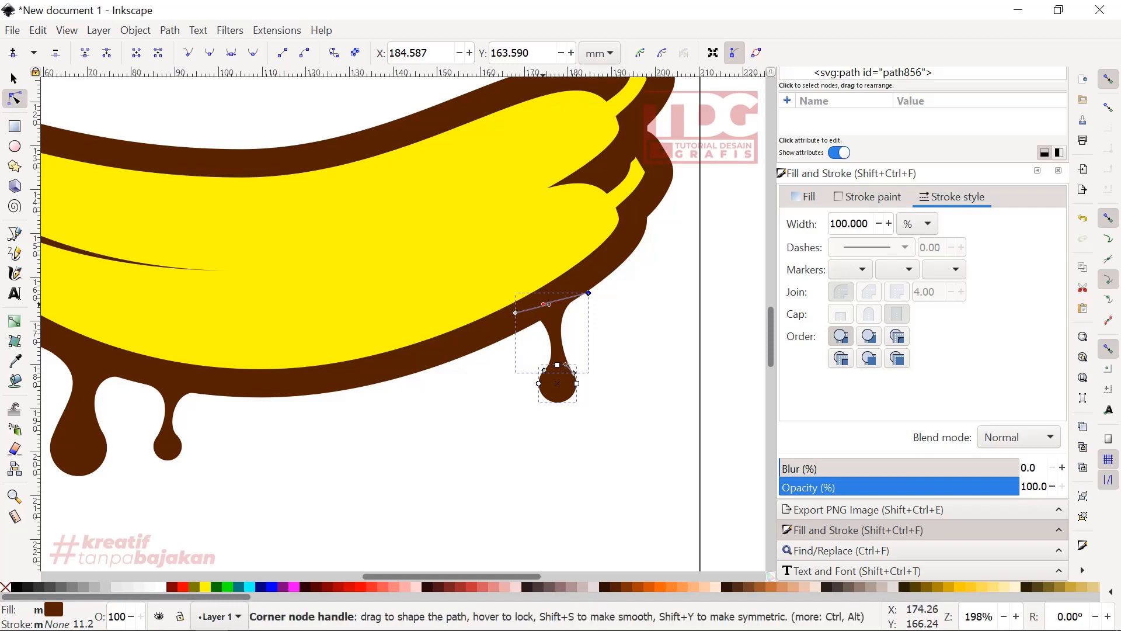
pyautogui.moveTo(545, 304)
pyautogui.mouseDown()
pyautogui.moveTo(524, 326)
pyautogui.moveTo(548, 318)
pyautogui.mouseUp()
pyautogui.click(515, 313)
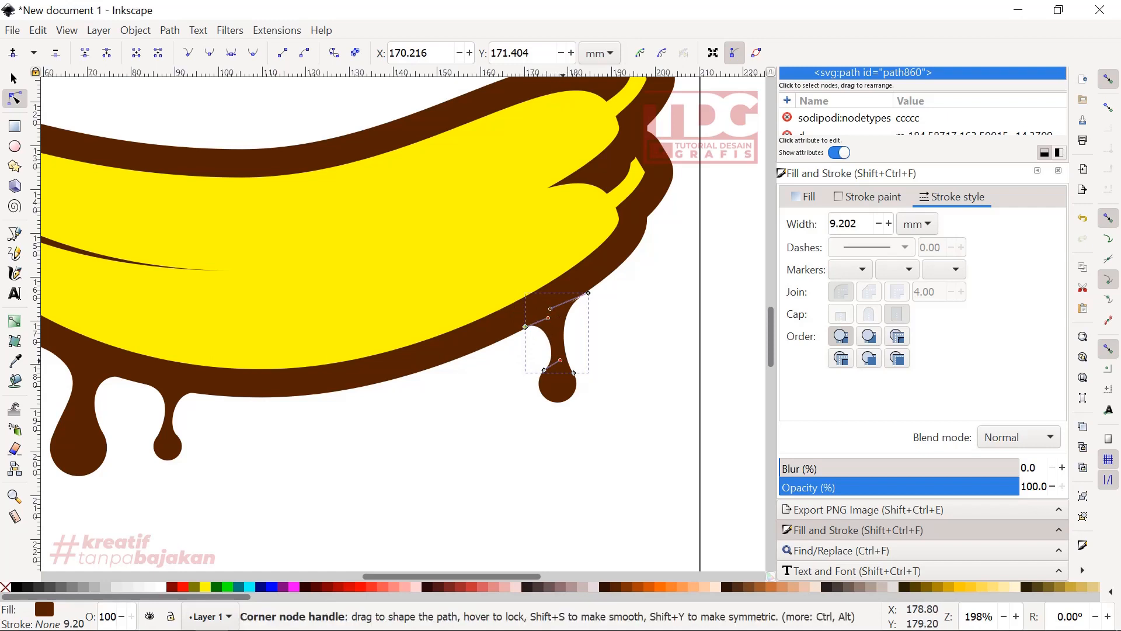
# - Adjust the lower handle of the right drip's neck to refine the curve running into its round tip
pyautogui.moveTo(560, 360); pyautogui.dragTo(550, 360)
pyautogui.scroll(-1, 550, 361)
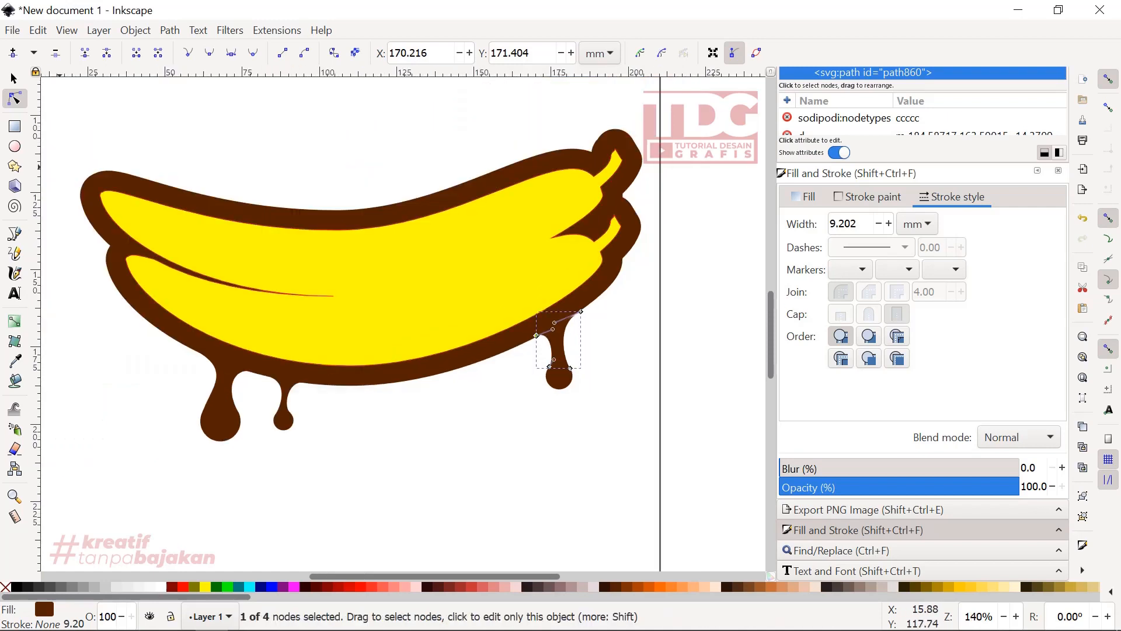
# - Duplicate the small drip and place the copy at the inner side of the upper banana's top outline, about X 117.7, Y 131.3 mm
pyautogui.press('s')
pyautogui.moveTo(330, 461); pyautogui.dragTo(250, 348)
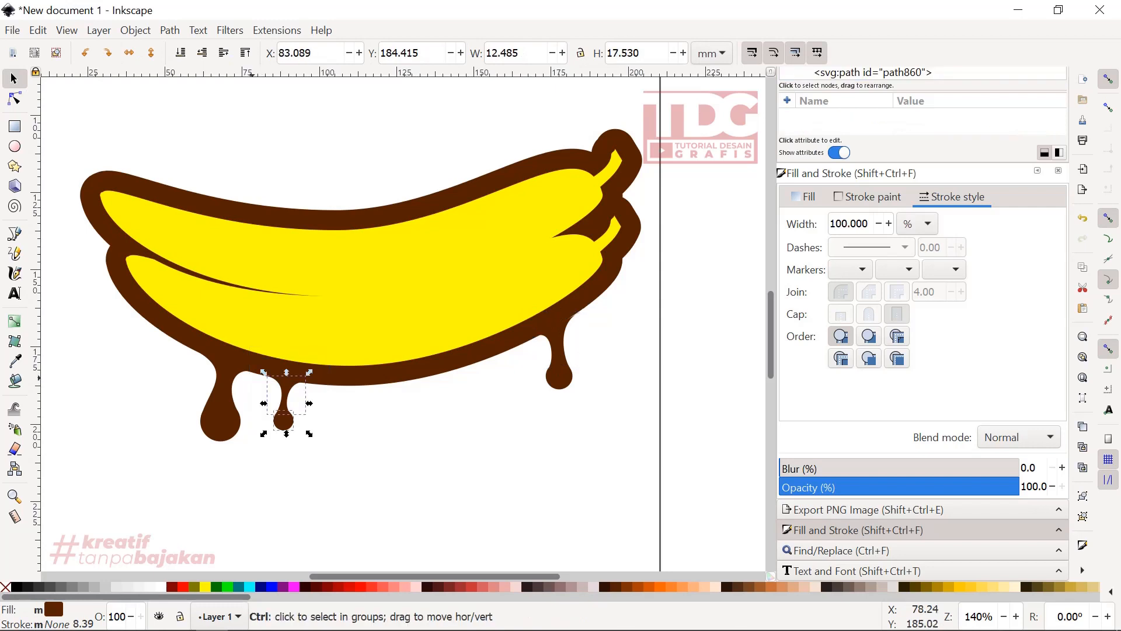
pyautogui.rightClick(288, 403)
pyautogui.click(327, 289)
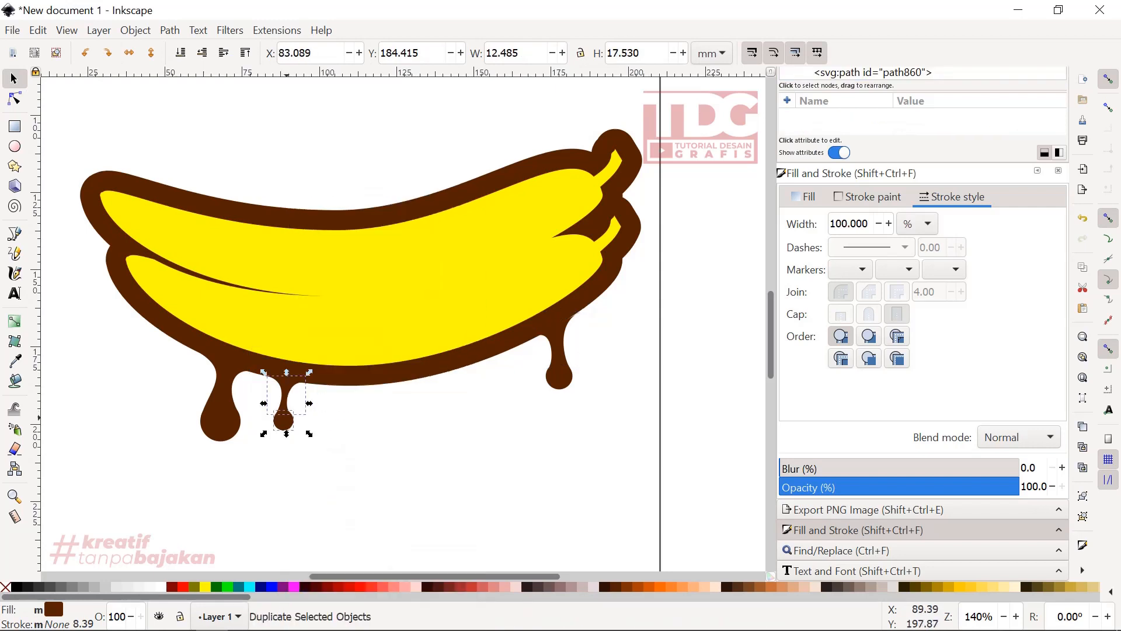
pyautogui.moveTo(292, 417); pyautogui.dragTo(398, 255)
pyautogui.scroll(1, 399, 255)
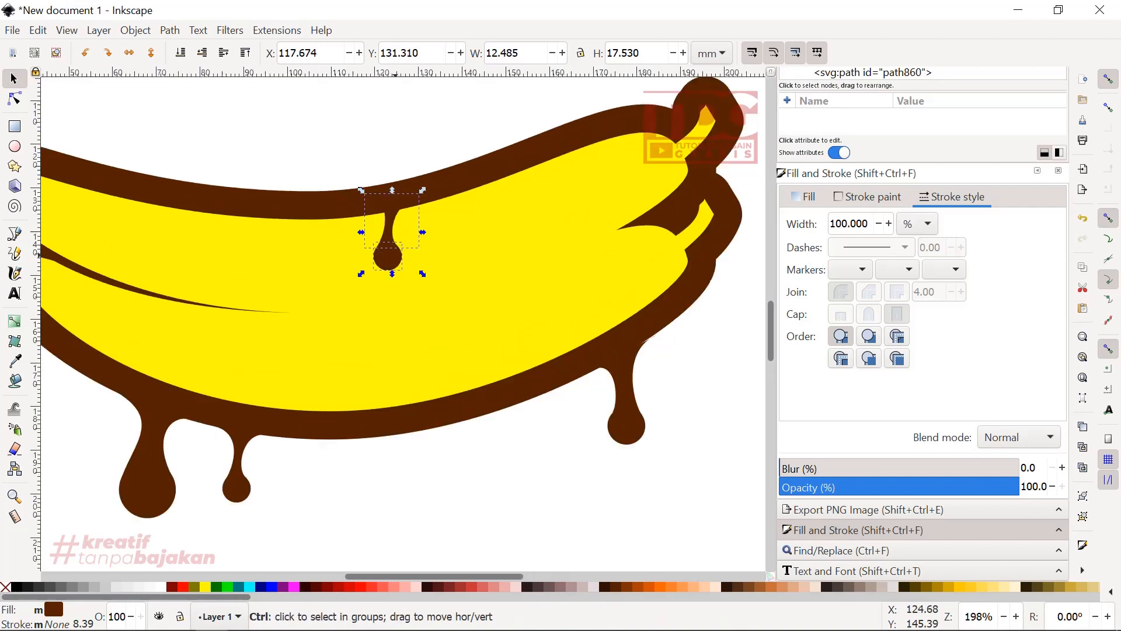
# - Flip the copied drip horizontally and lower it slightly, to about Y 133.4 mm, so its flared top meets the outline's inner edge
pyautogui.press('h')
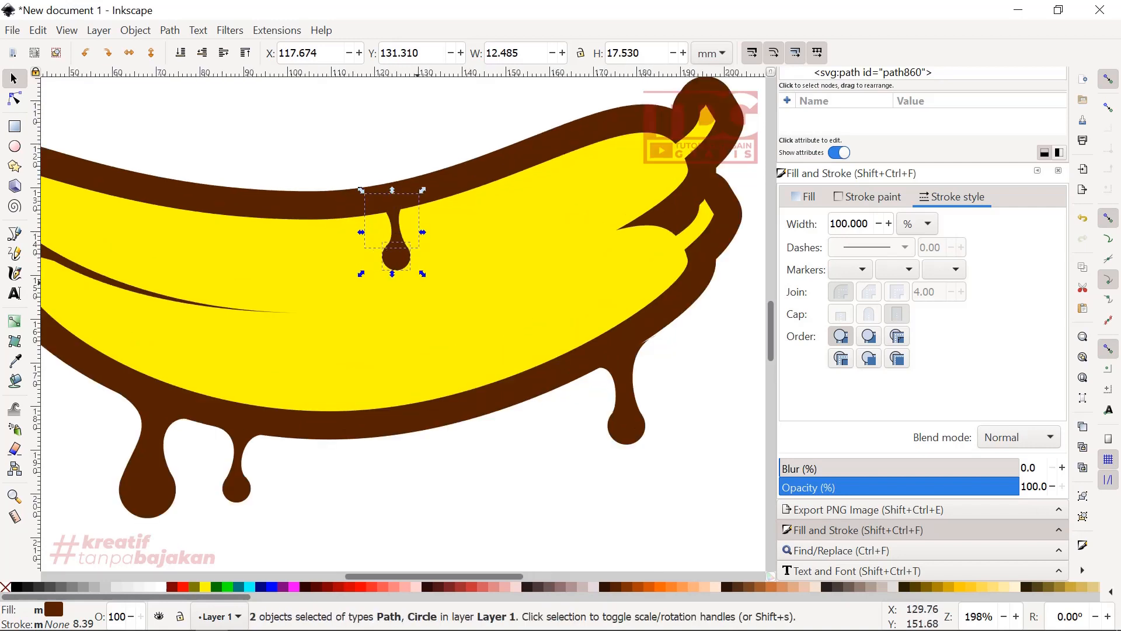
pyautogui.moveTo(399, 252); pyautogui.dragTo(400, 265)
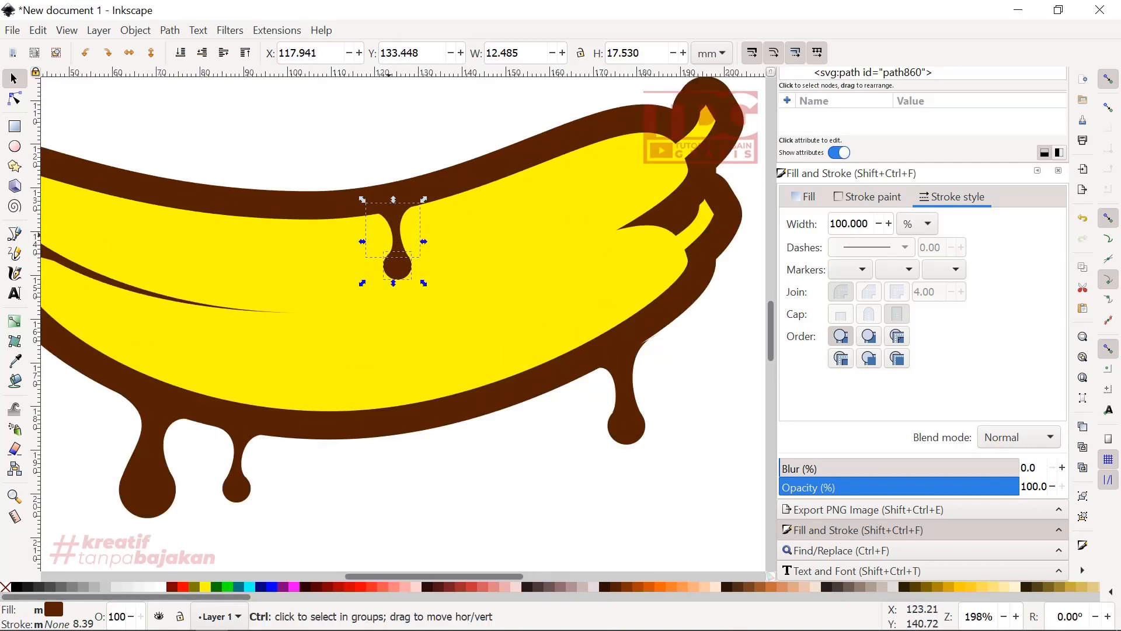
pyautogui.scroll(-2, 390, 237)
pyautogui.click(467, 421)
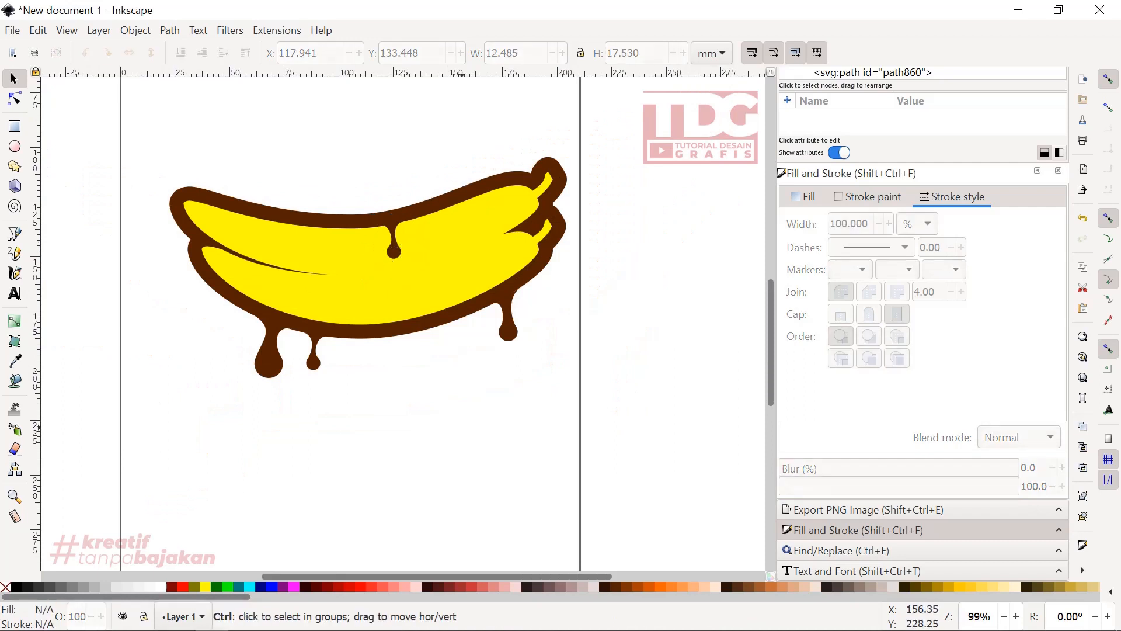
# - Draw a closed four-sided path with the Pen tool, crossing the bananas at mid-height and enclosing their whole lower part
pyautogui.scroll(-1, 420, 391)
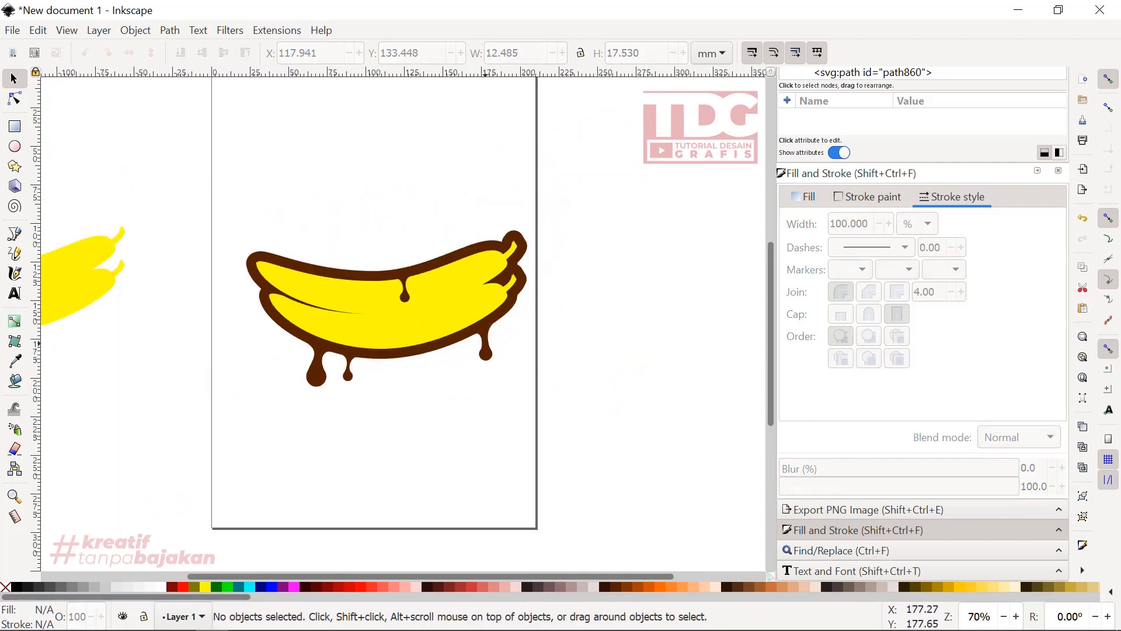
pyautogui.scroll(2, 469, 357)
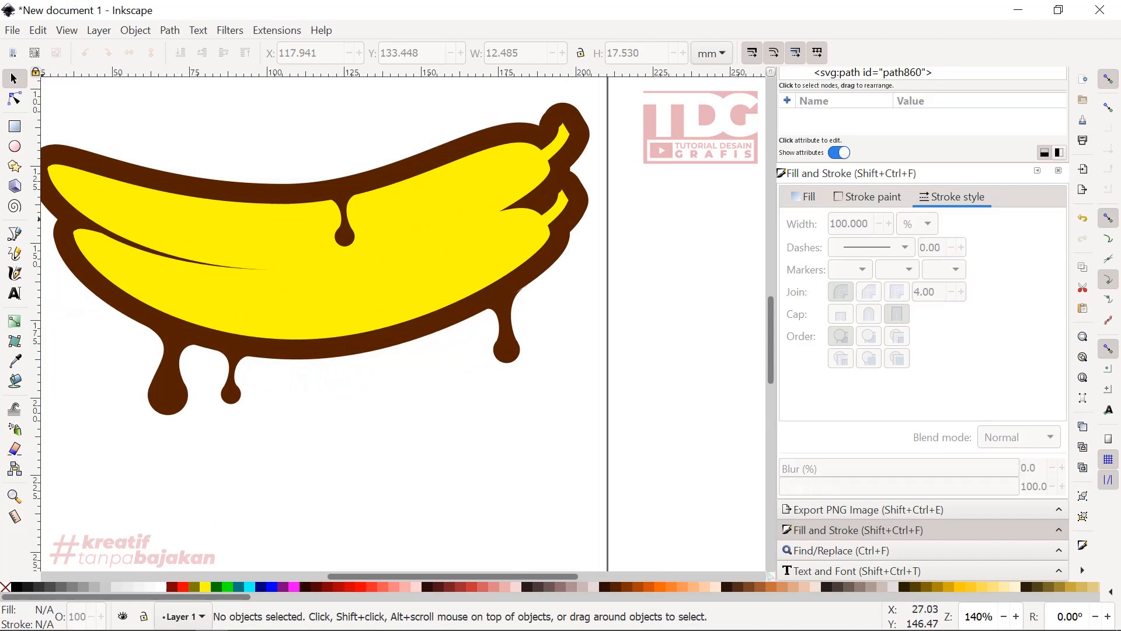
pyautogui.click(141, 228)
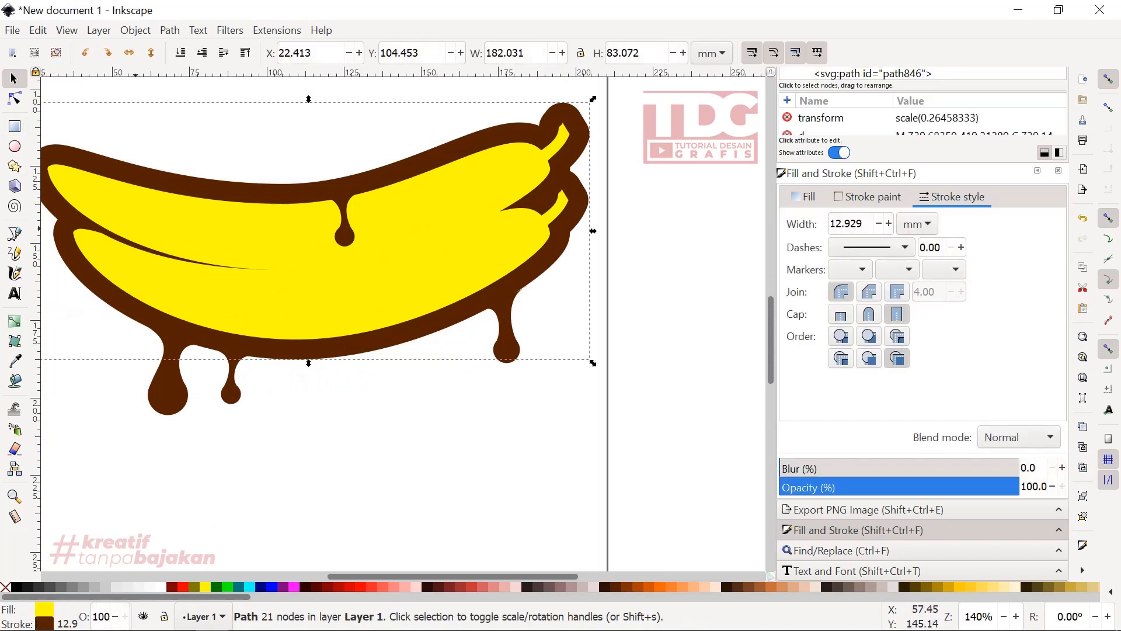
pyautogui.click(15, 234)
pyautogui.scroll(-1, 235, 277)
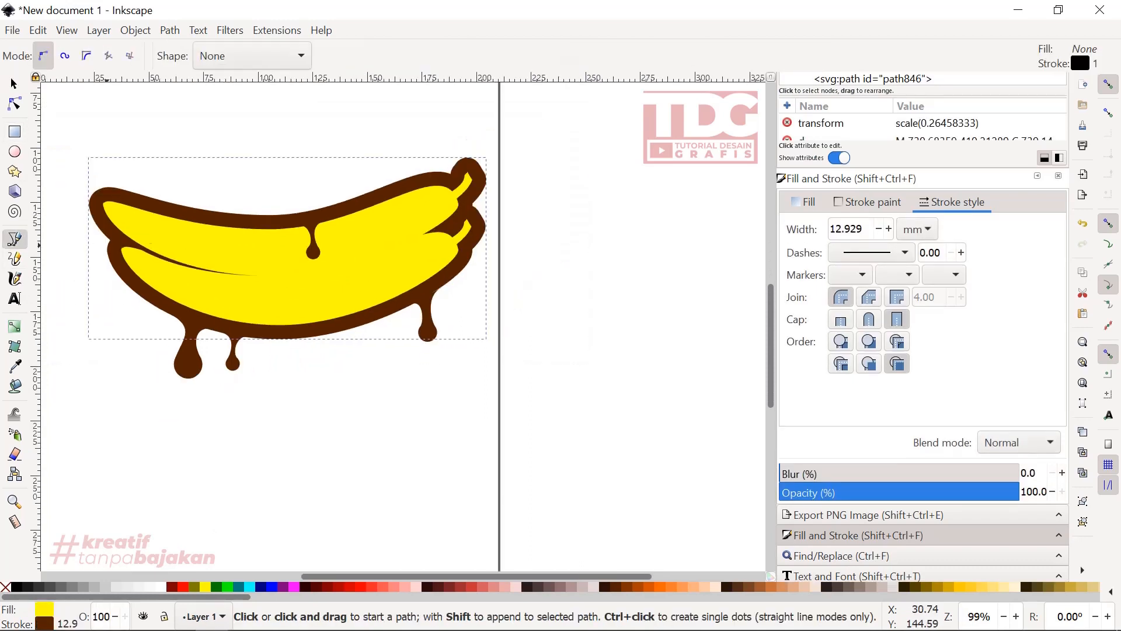
pyautogui.click(79, 227)
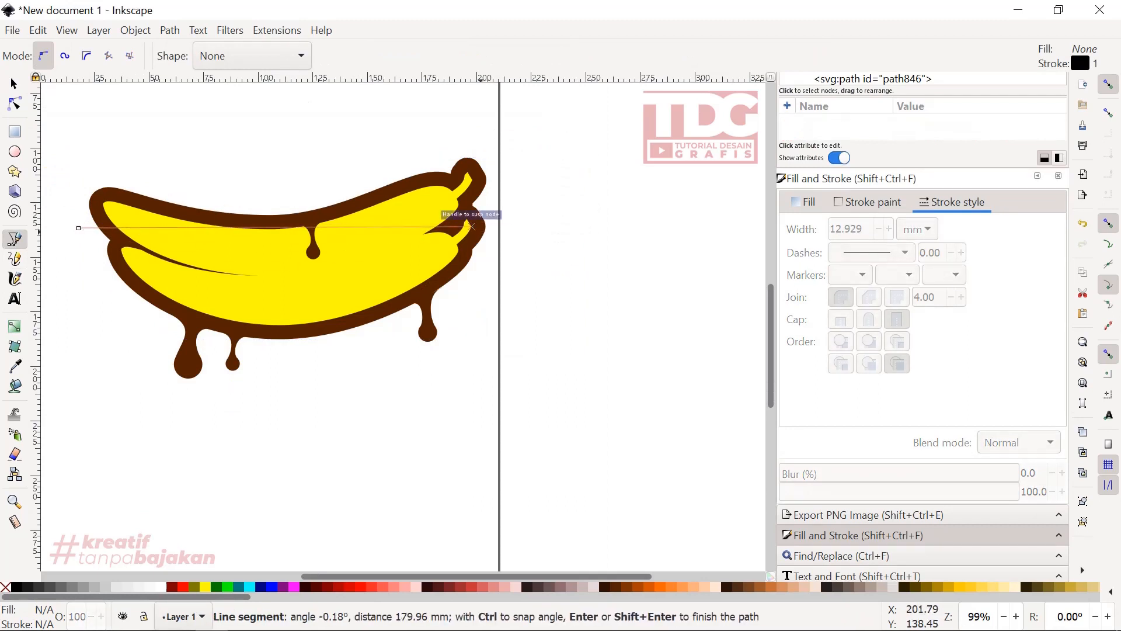
pyautogui.click(528, 237)
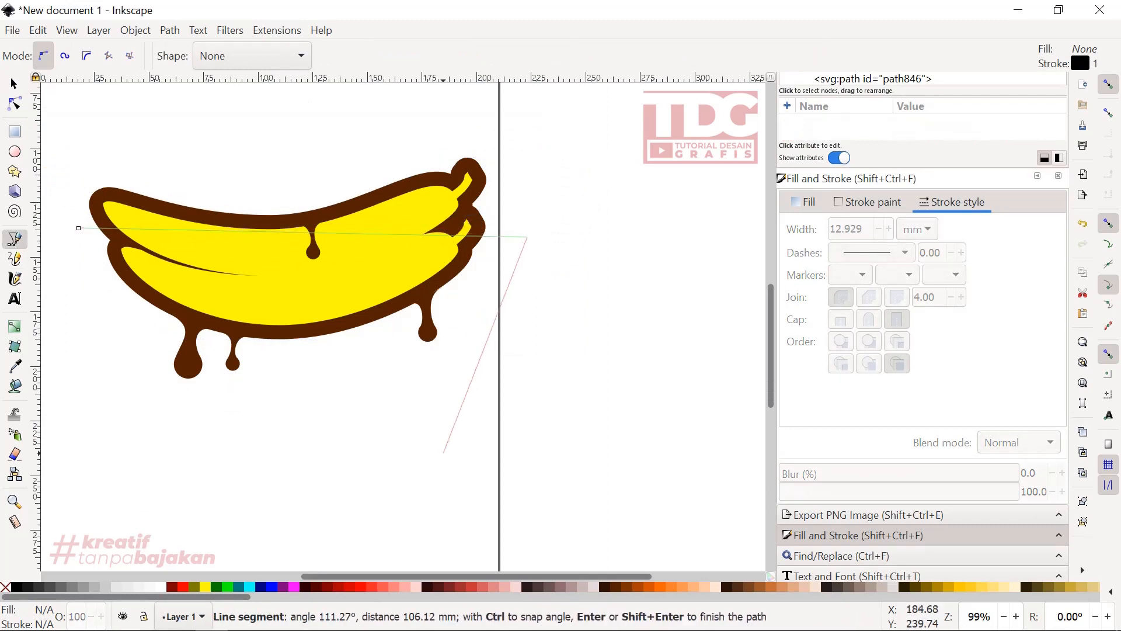
pyautogui.click(430, 470)
pyautogui.click(86, 387)
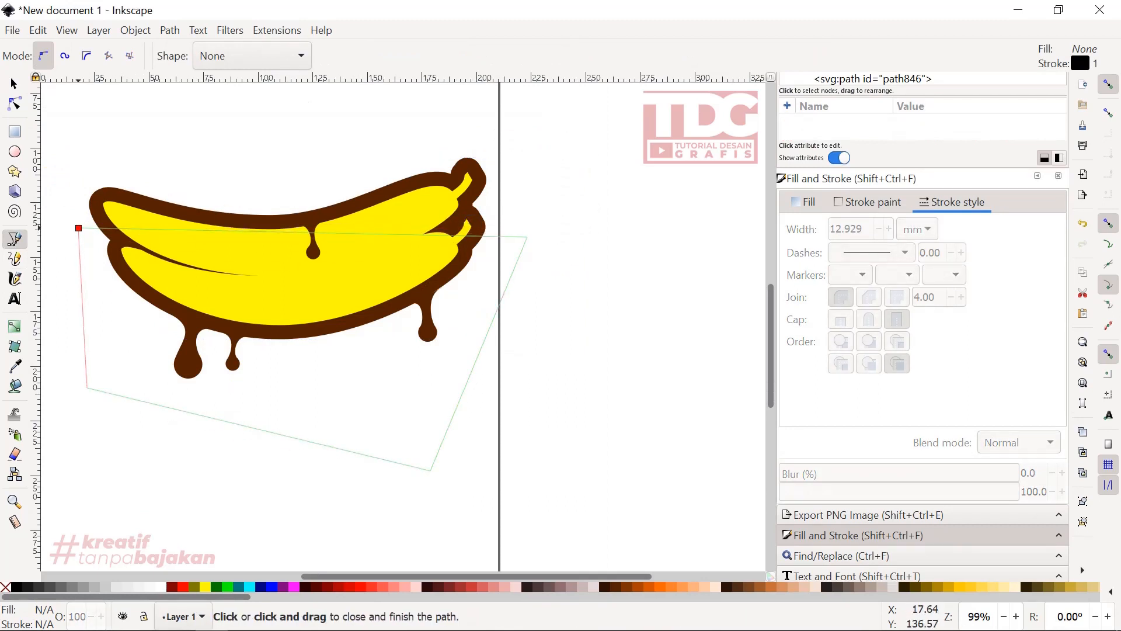
pyautogui.click(79, 228)
# - Bend the path's top edge into a curve following the lower banana's underside and move both upper corners inward, about 187 mm wide overall
pyautogui.press('n')
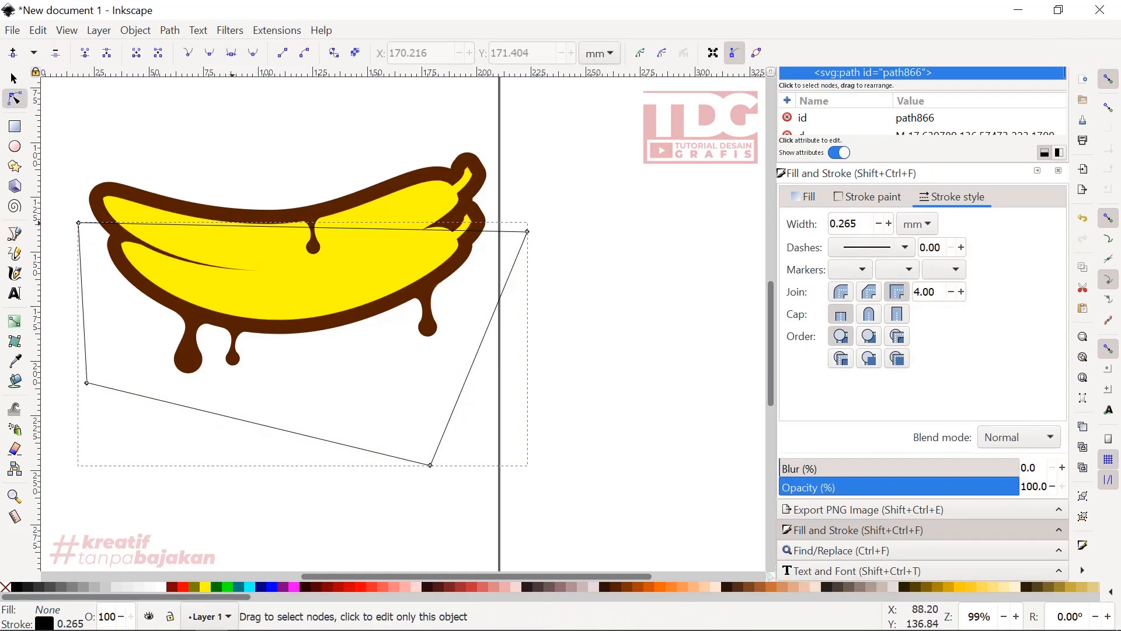
pyautogui.moveTo(209, 226); pyautogui.dragTo(234, 273)
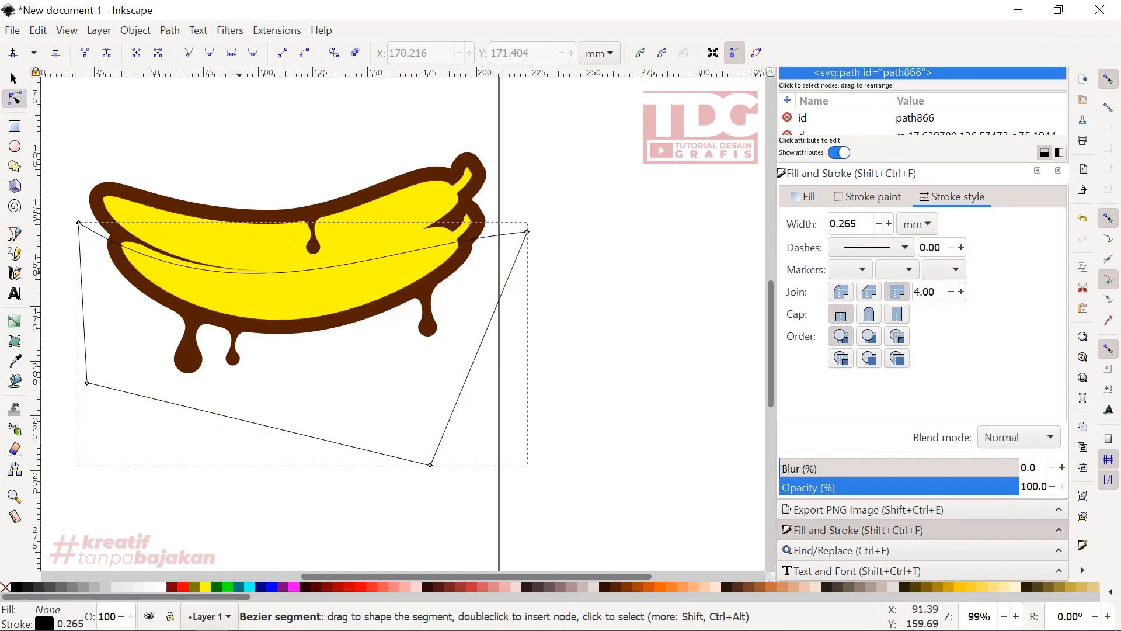
pyautogui.click(527, 232)
pyautogui.moveTo(527, 232); pyautogui.dragTo(494, 216)
pyautogui.moveTo(347, 227); pyautogui.dragTo(393, 285)
pyautogui.moveTo(243, 324); pyautogui.dragTo(253, 354)
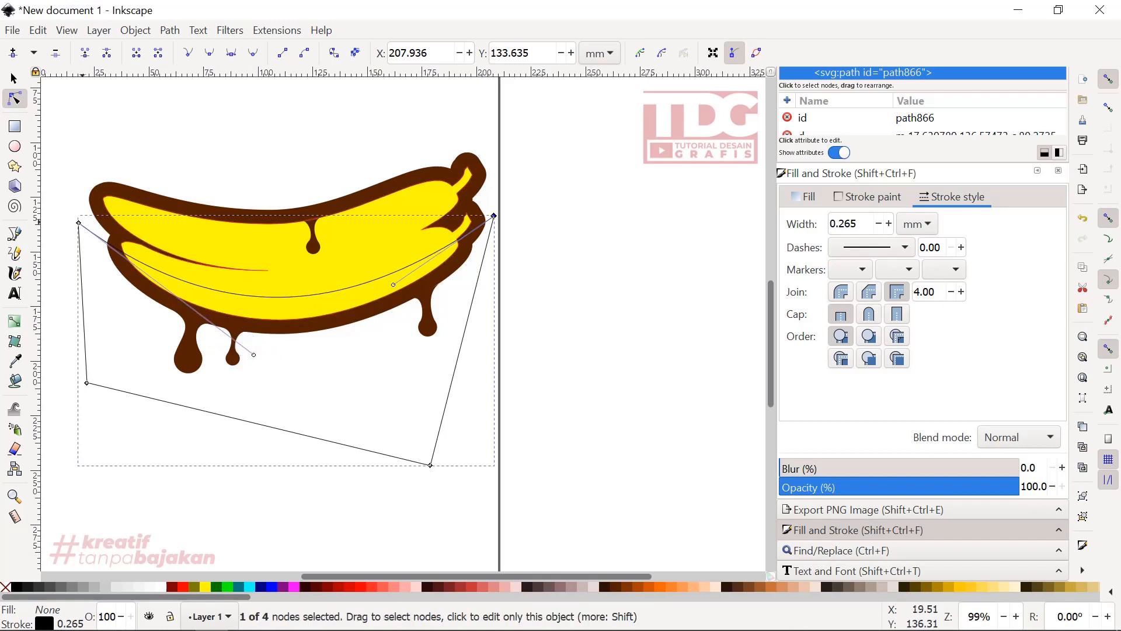
pyautogui.click(79, 223)
pyautogui.moveTo(79, 222); pyautogui.dragTo(90, 220)
pyautogui.moveTo(266, 352); pyautogui.dragTo(279, 363)
pyautogui.press('s')
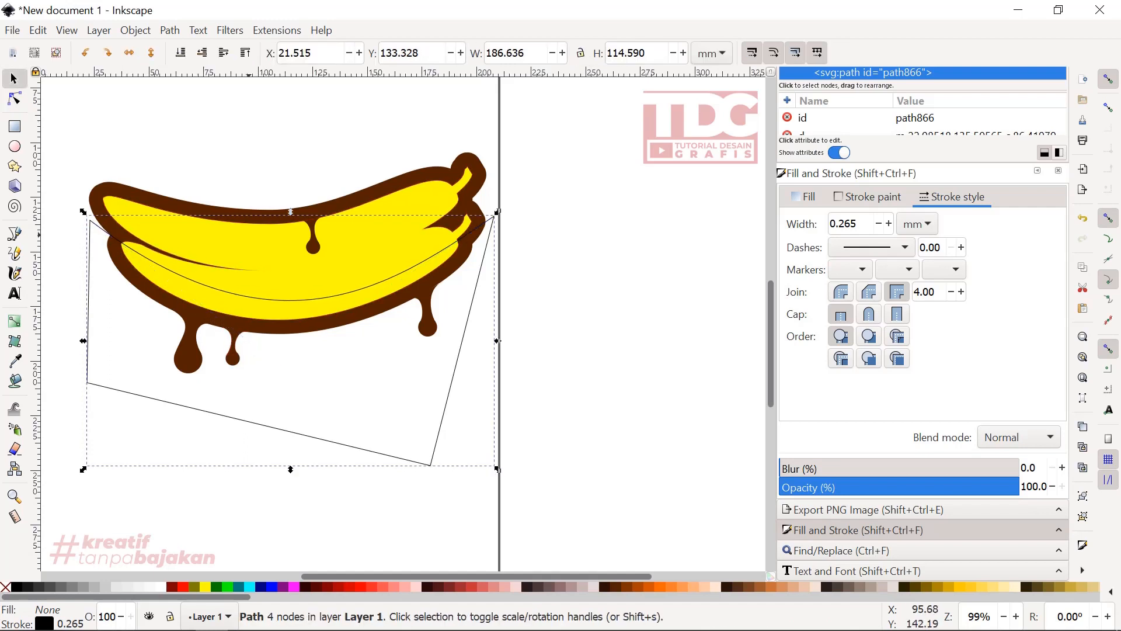
# - Duplicate the yellow banana shape and intersect the copy with the closed path to make a shading shape
pyautogui.click(256, 245)
pyautogui.rightClick(257, 179)
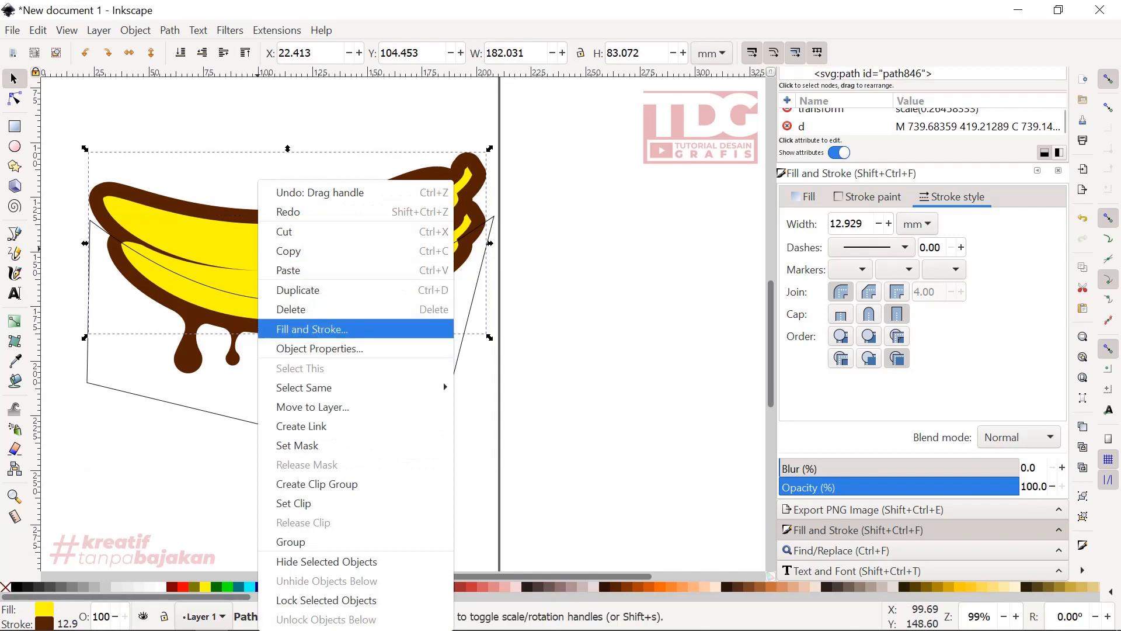
pyautogui.click(281, 289)
pyautogui.press('shift')
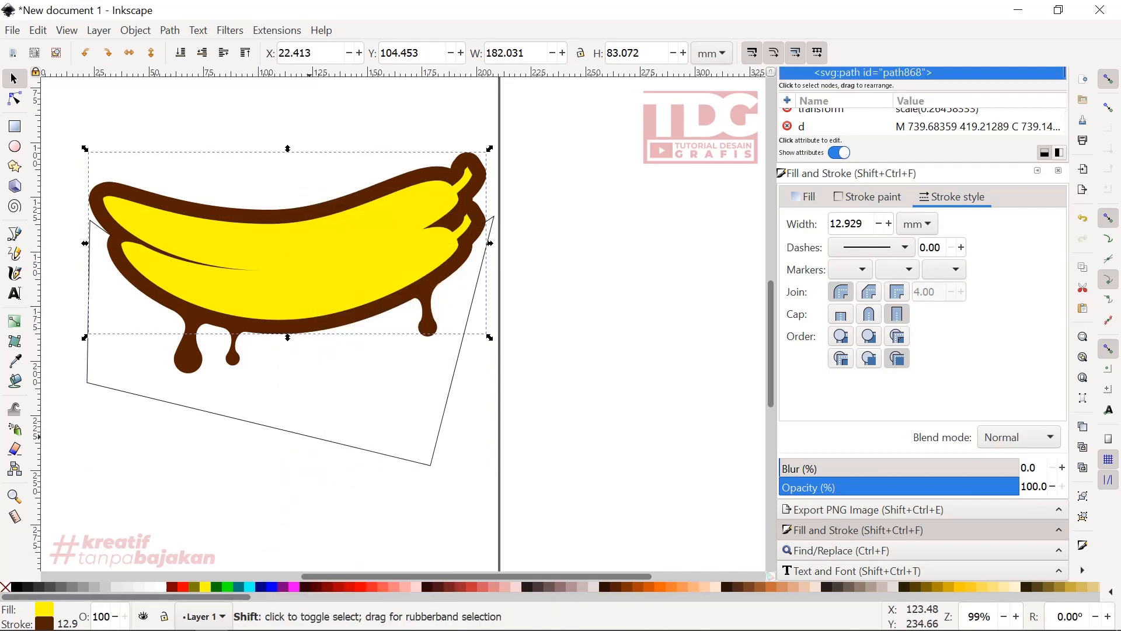
pyautogui.keyDown('shift'); pyautogui.click(319, 439); pyautogui.keyUp('shift')
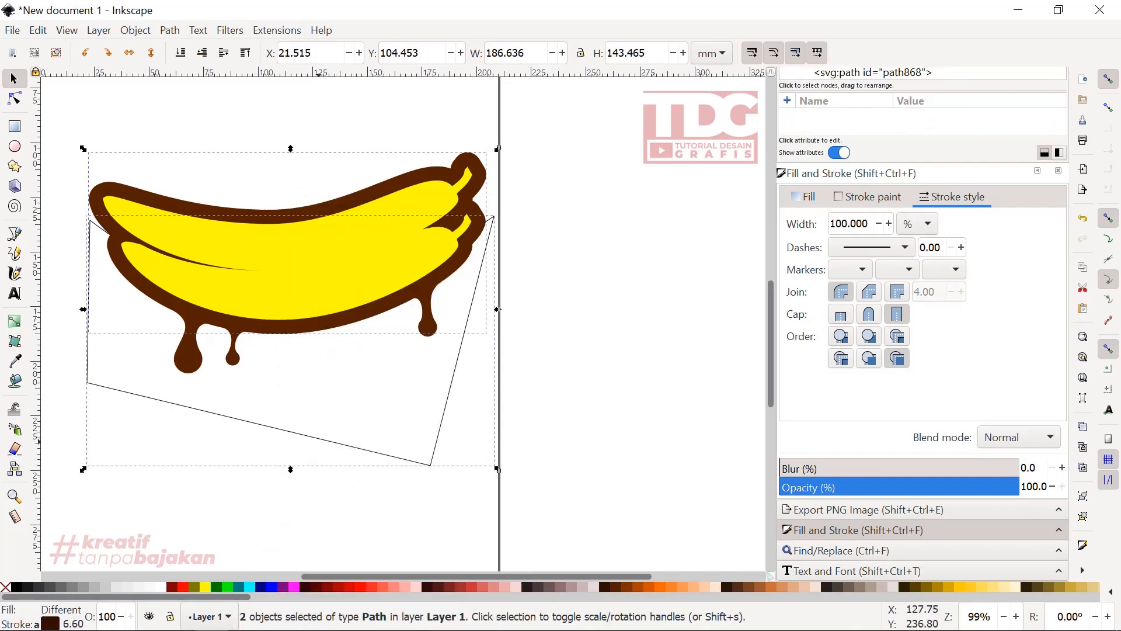
pyautogui.click(170, 29)
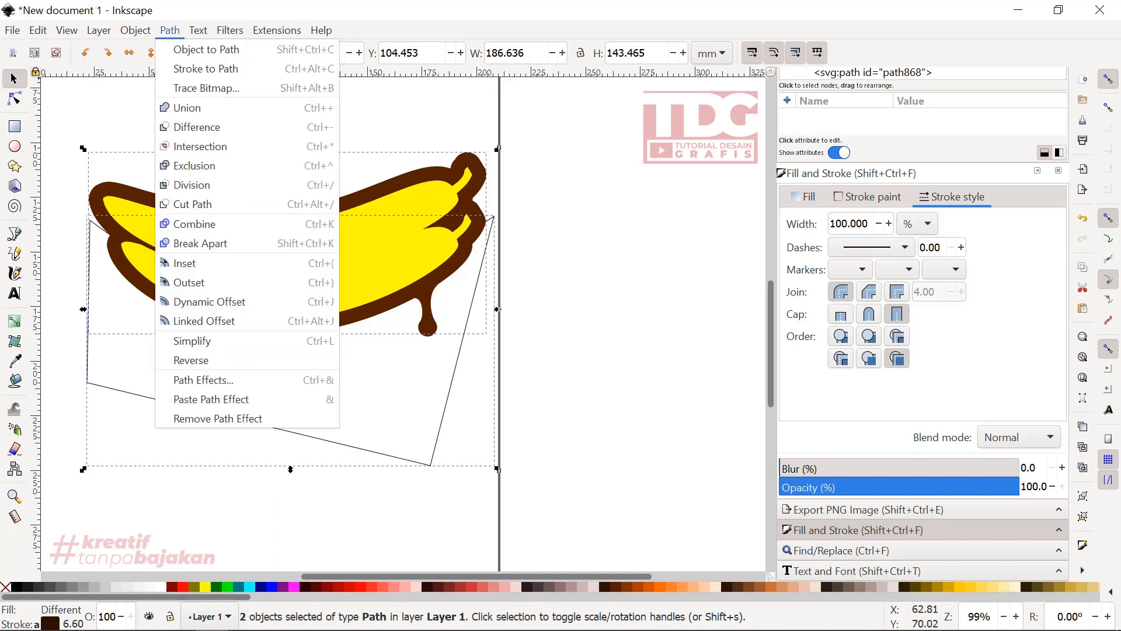
pyautogui.click(193, 145)
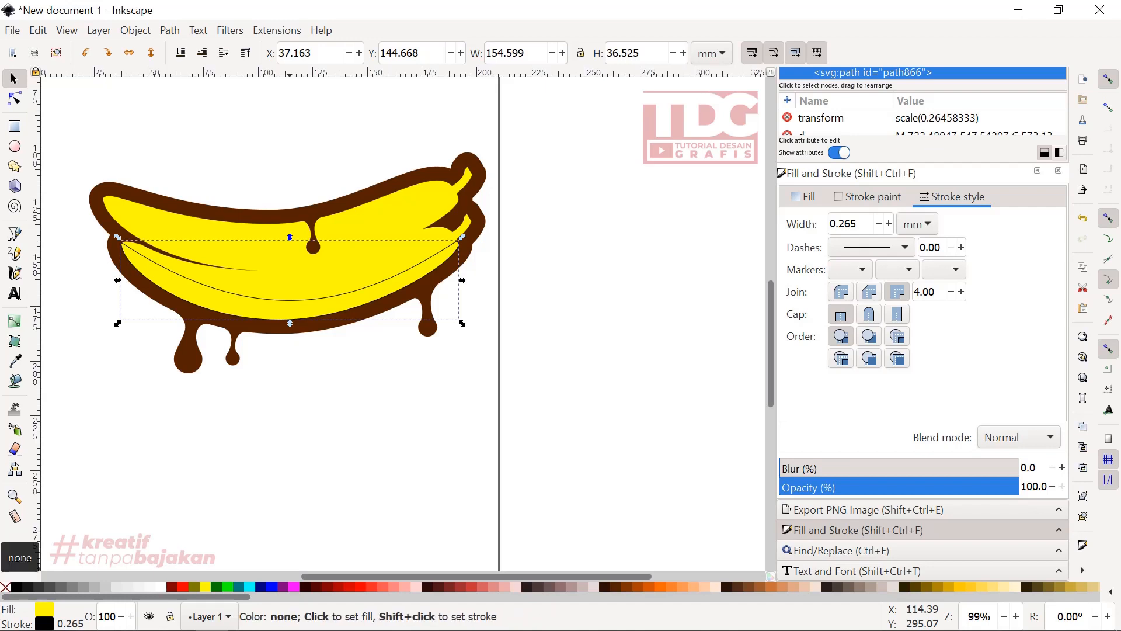
# - Try a yellow-green fill, caff00ff, on the shading shape, and resample the bananas' yellow
pyautogui.click(804, 197)
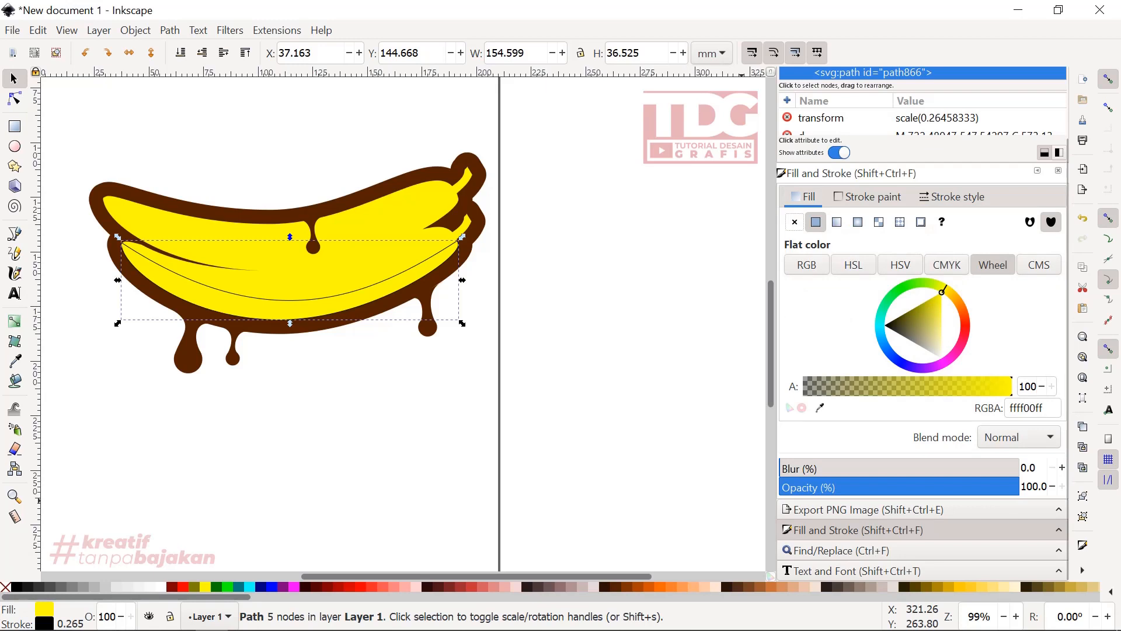
pyautogui.moveTo(942, 290); pyautogui.dragTo(935, 287)
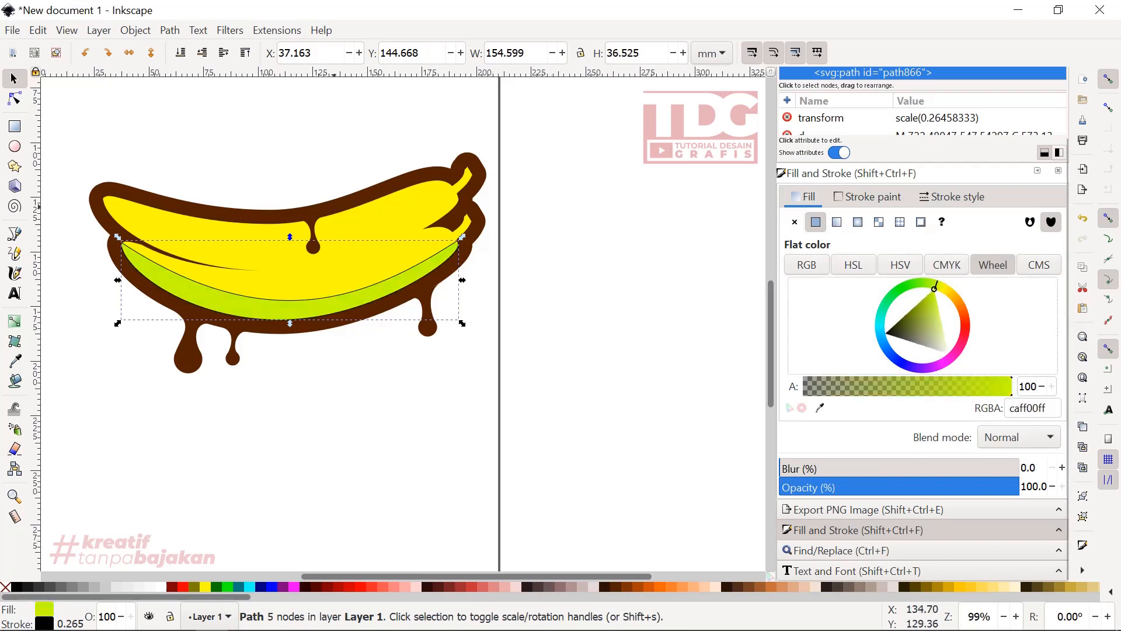
pyautogui.click(15, 360)
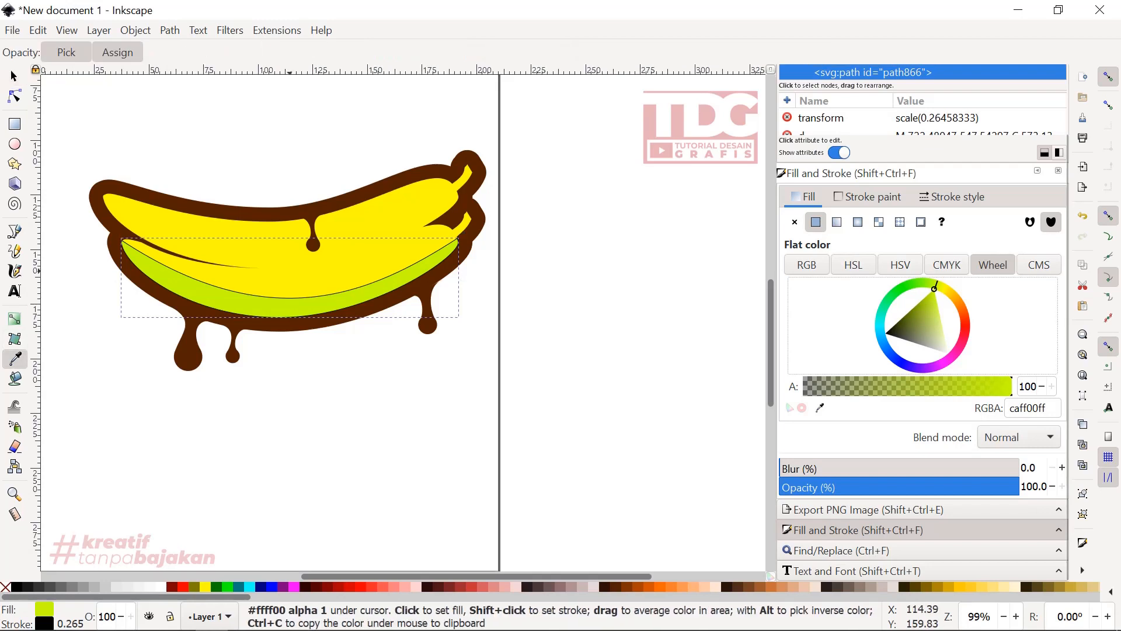
pyautogui.click(291, 216)
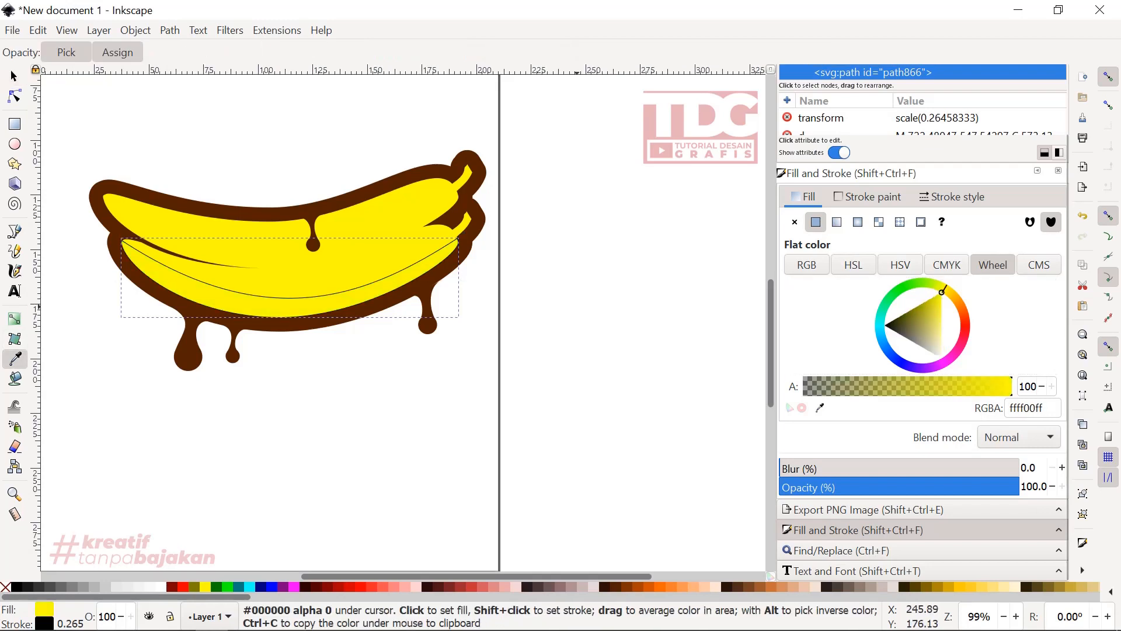
# - Darken the shading shape's fill to eaea00ff and remove its stroke
pyautogui.moveTo(941, 292)
pyautogui.mouseDown()
pyautogui.moveTo(929, 300)
pyautogui.moveTo(941, 315)
pyautogui.moveTo(936, 295)
pyautogui.mouseUp()
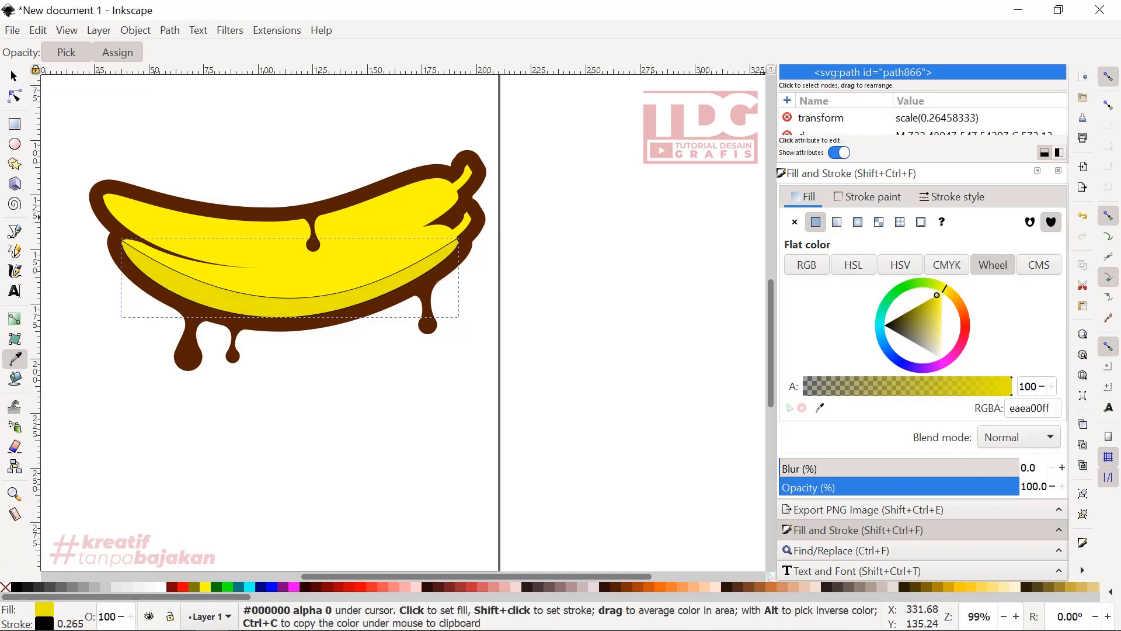
pyautogui.click(867, 197)
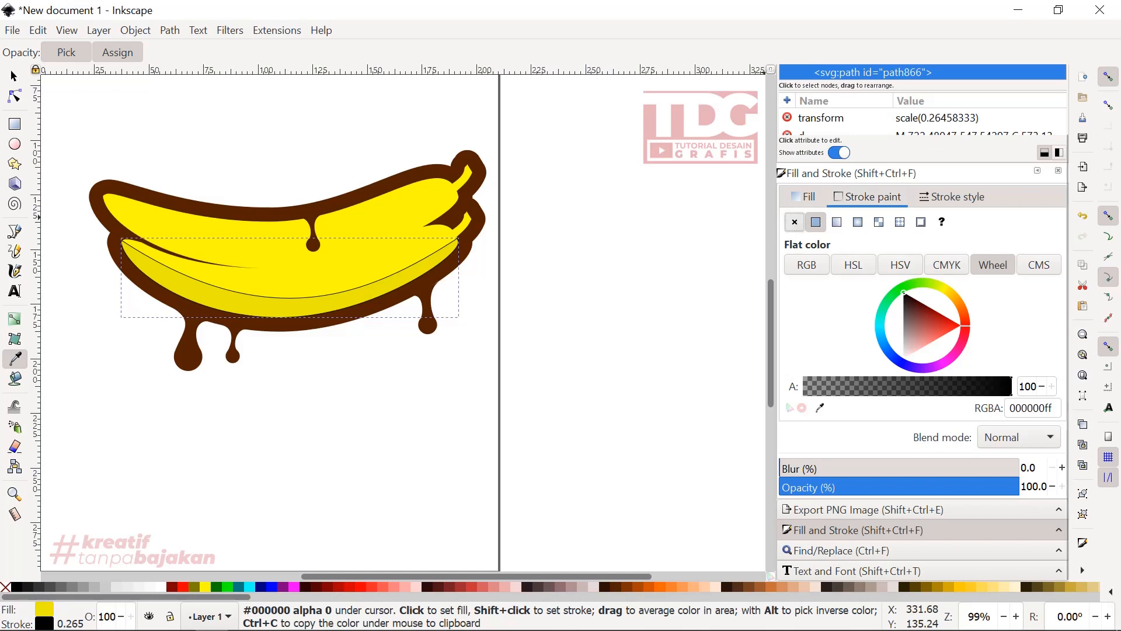
pyautogui.click(794, 222)
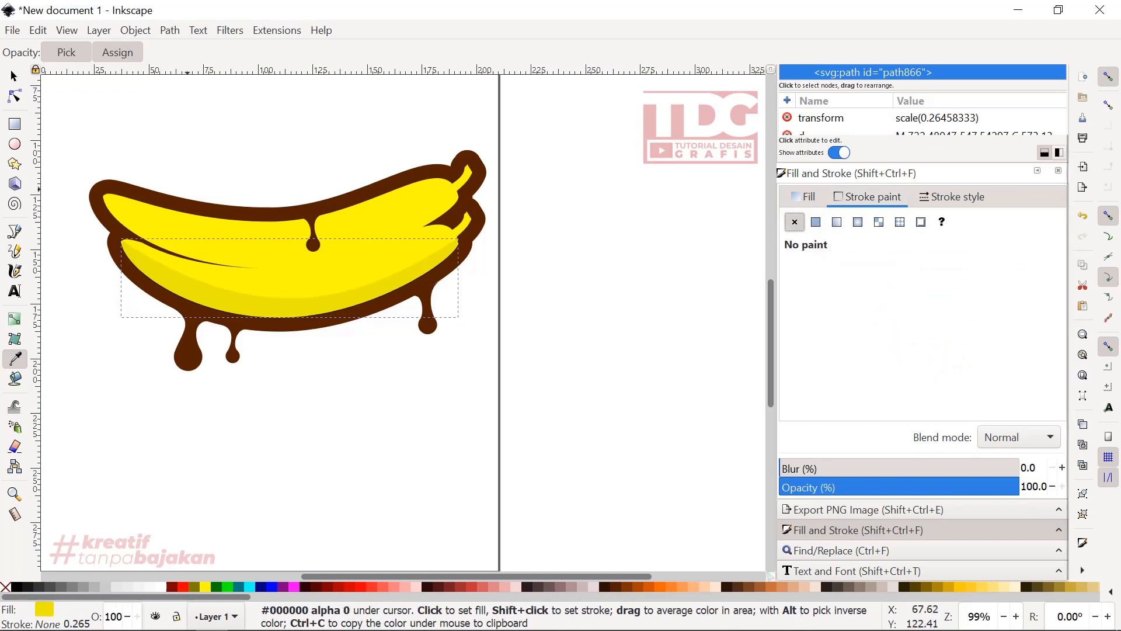
pyautogui.press('s')
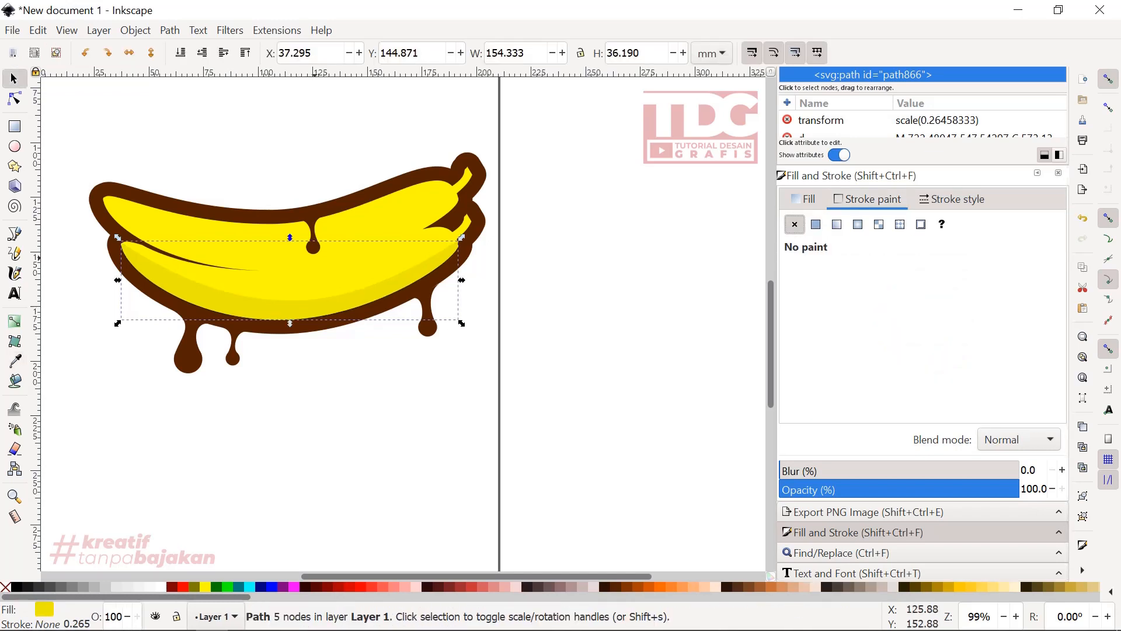
# - Try placing a duplicate of the lower banana's shading shape on the upper banana
pyautogui.scroll(1, 277, 279)
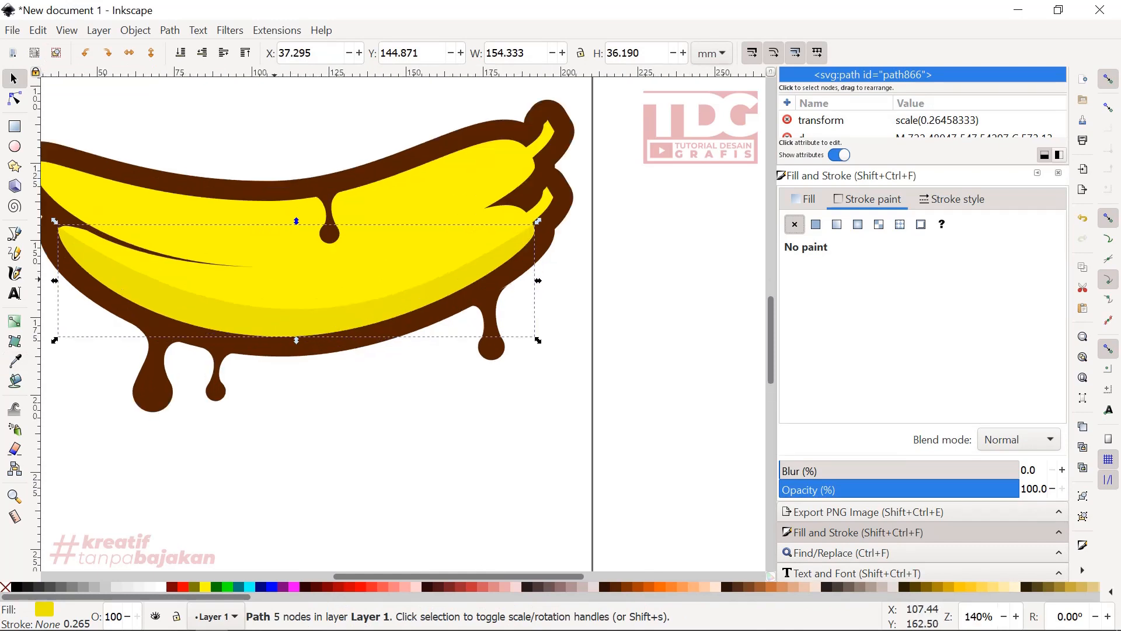
pyautogui.rightClick(303, 179)
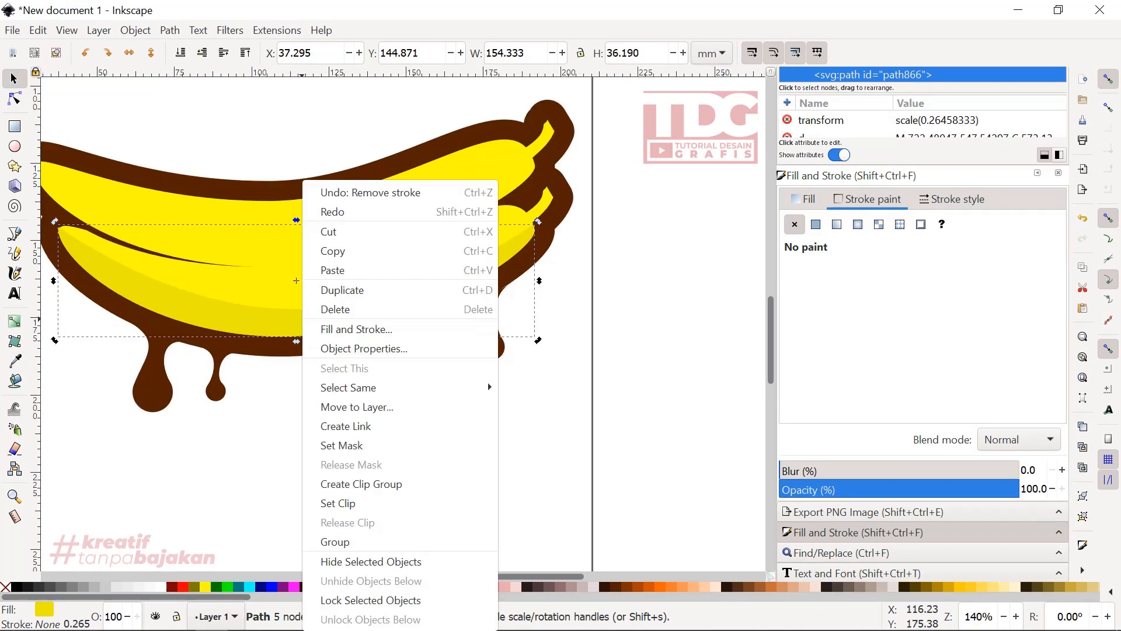
pyautogui.click(343, 288)
pyautogui.moveTo(209, 307); pyautogui.dragTo(188, 252)
pyautogui.scroll(-2, 408, 288)
pyautogui.scroll(1, 448, 246)
pyautogui.moveTo(446, 241); pyautogui.dragTo(477, 237)
pyautogui.press('Escape')
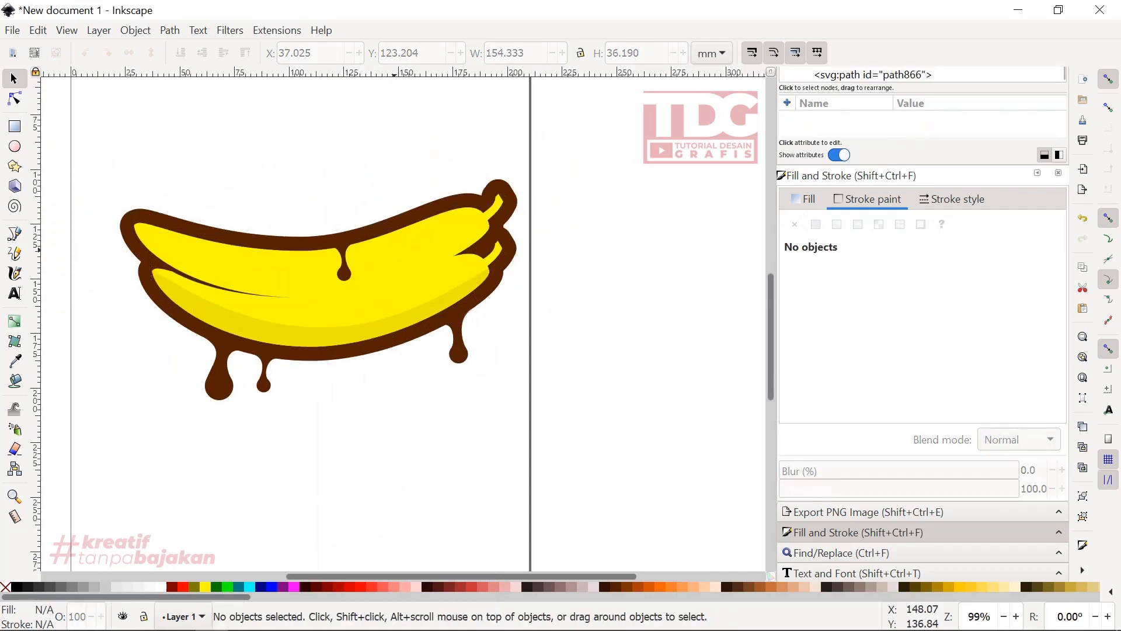
# - Draw a closed straight-edged path from the upper banana's left tip across its stem end and around below both bananas
pyautogui.click(15, 233)
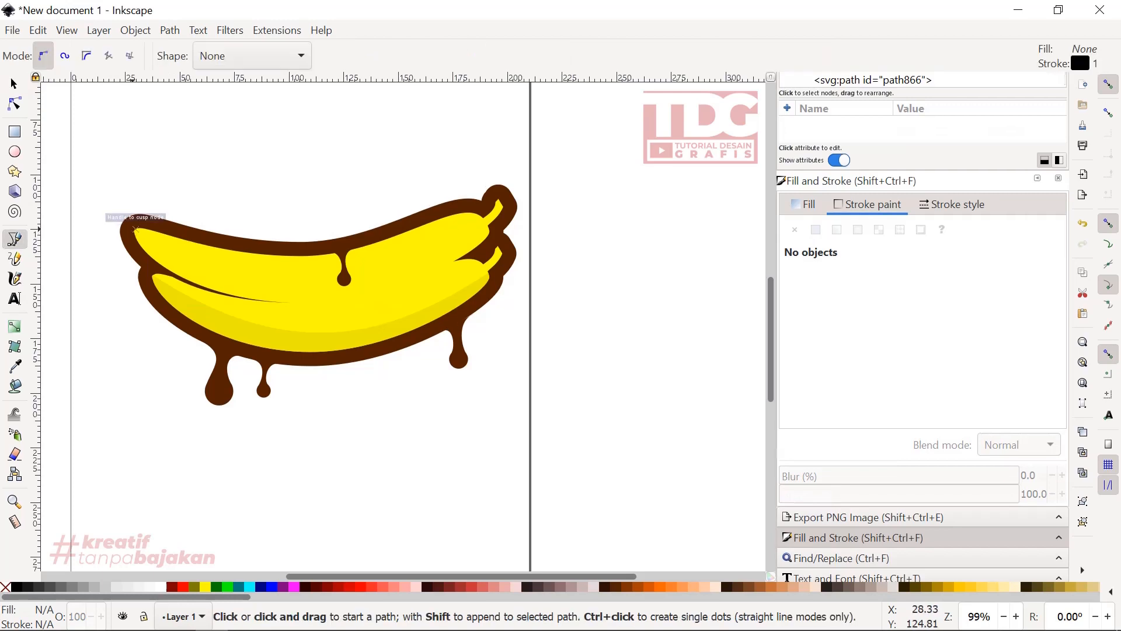
pyautogui.click(136, 229)
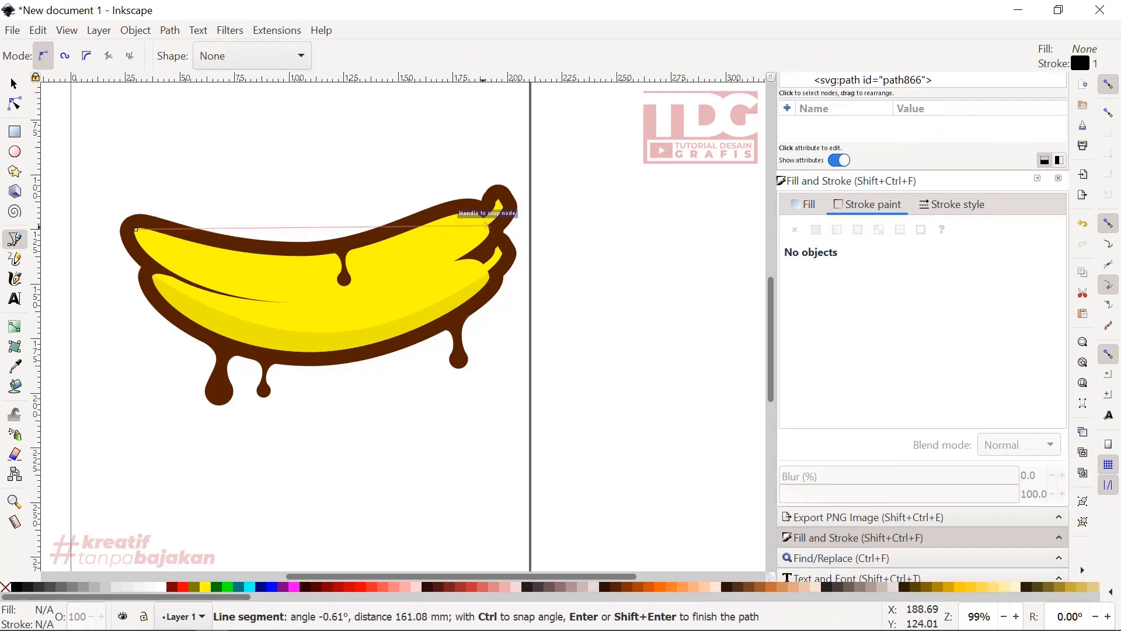
pyautogui.click(689, 230)
pyautogui.click(606, 548)
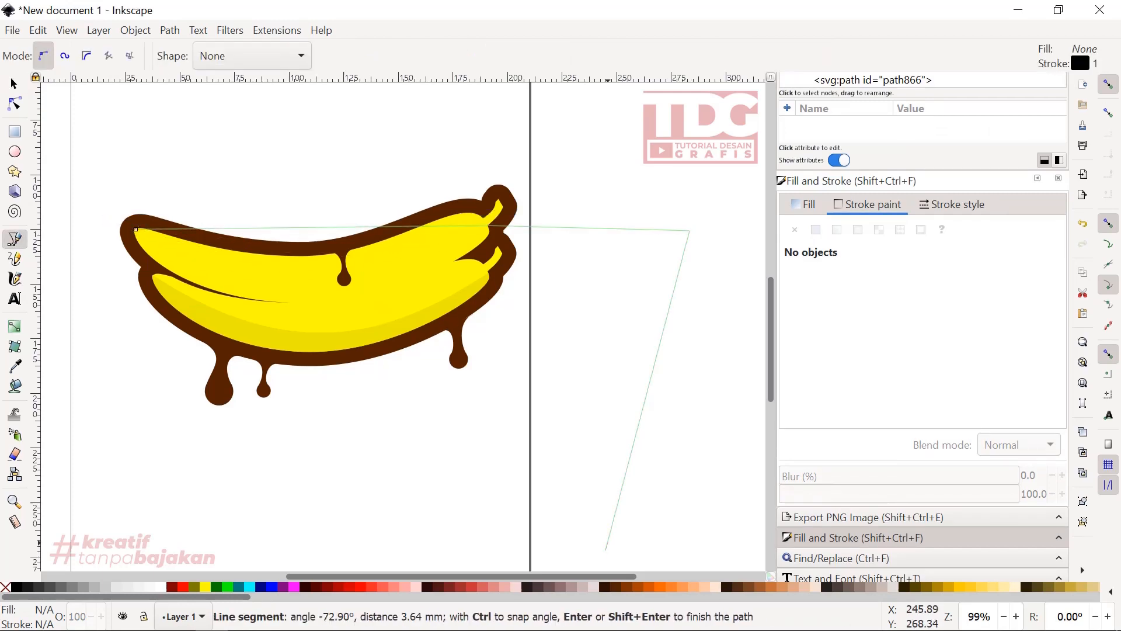
pyautogui.moveTo(87, 442); pyautogui.dragTo(88, 419)
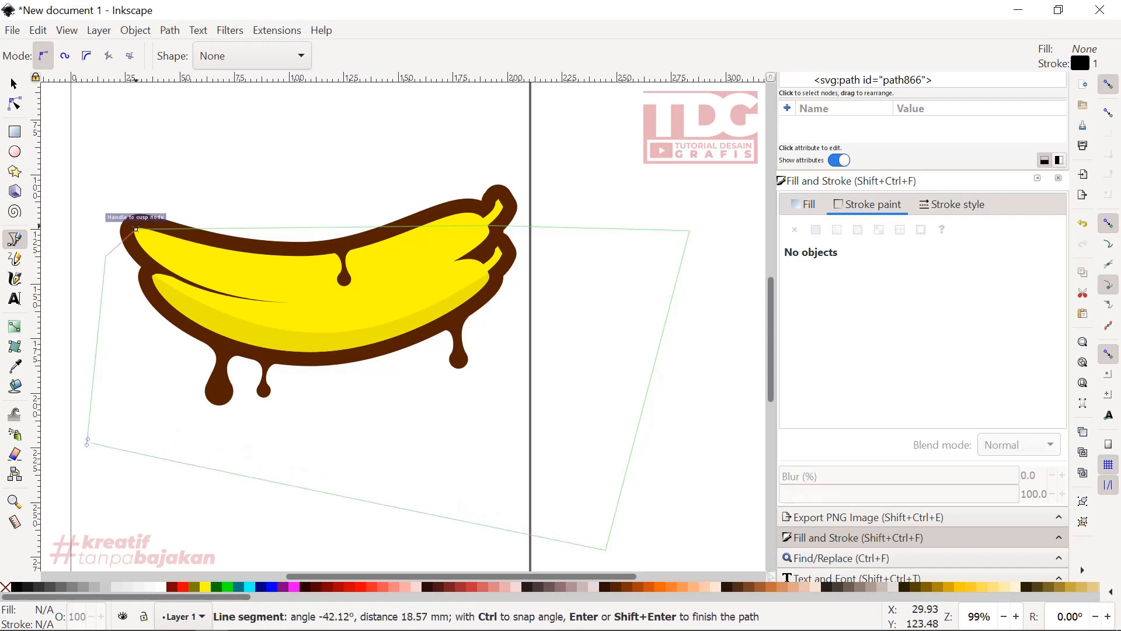
pyautogui.click(136, 228)
# - Bend the path's top edge into a downward curve along the middle of the upper banana, from its left tip to its stem end
pyautogui.press('n')
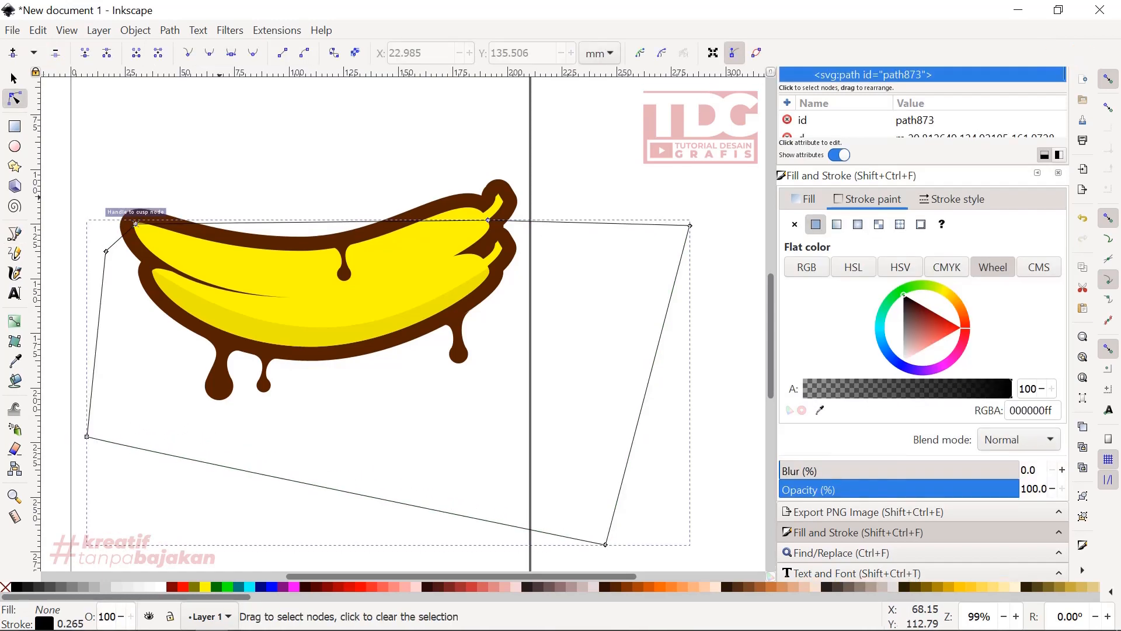
pyautogui.moveTo(289, 221); pyautogui.dragTo(282, 272)
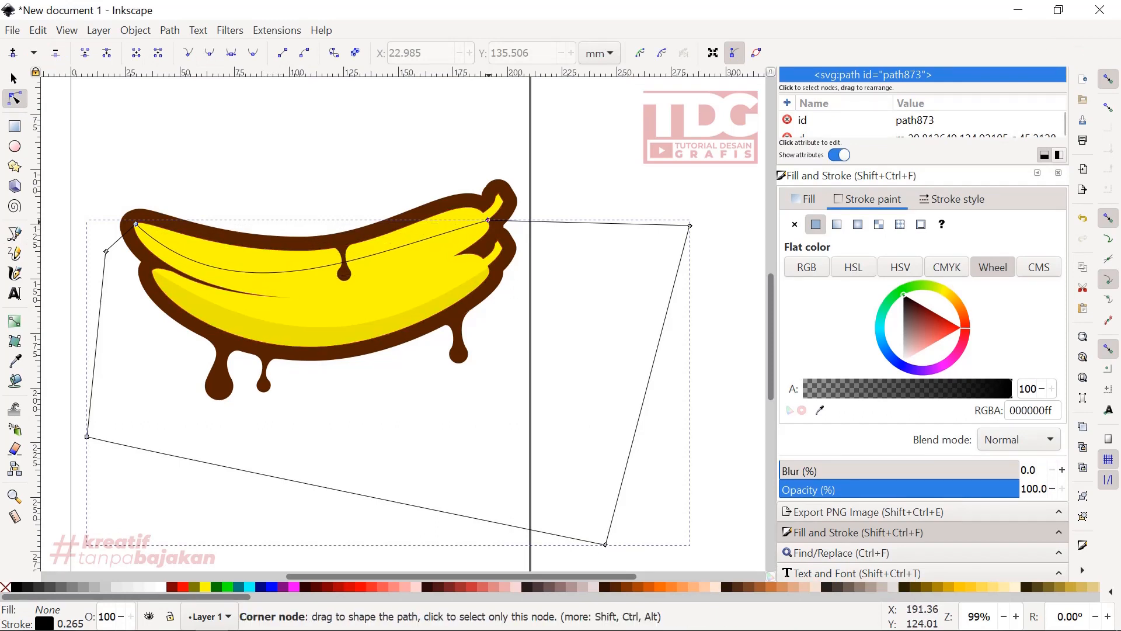
pyautogui.click(488, 221)
pyautogui.moveTo(364, 255); pyautogui.dragTo(387, 279)
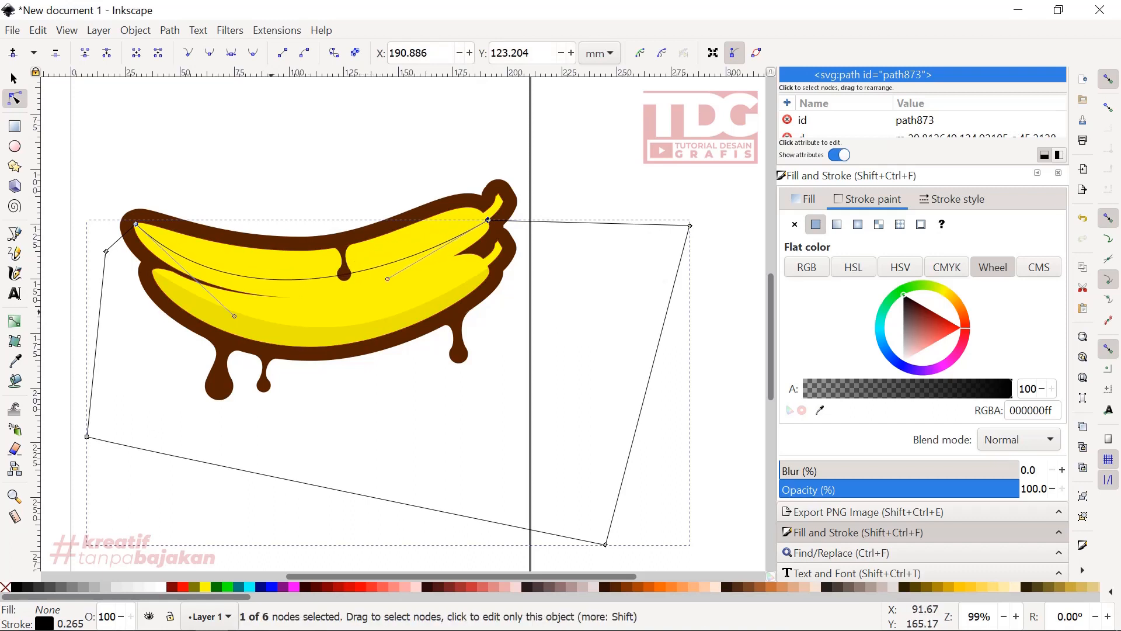
pyautogui.moveTo(235, 316); pyautogui.dragTo(228, 315)
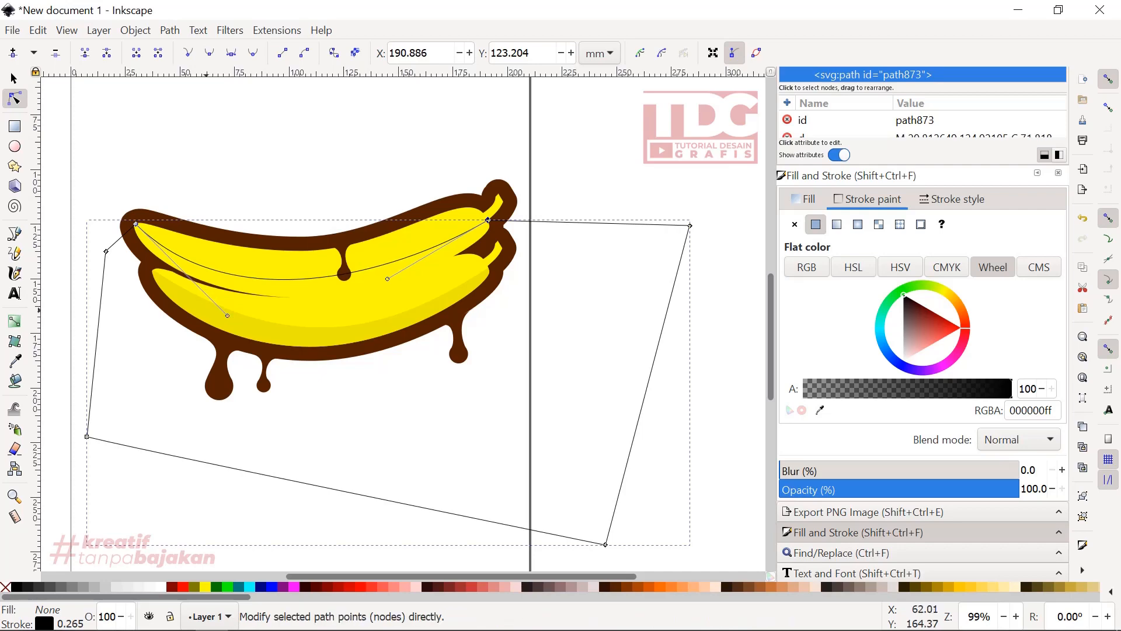
pyautogui.scroll(2, 236, 302)
pyautogui.scroll(-1, 366, 324)
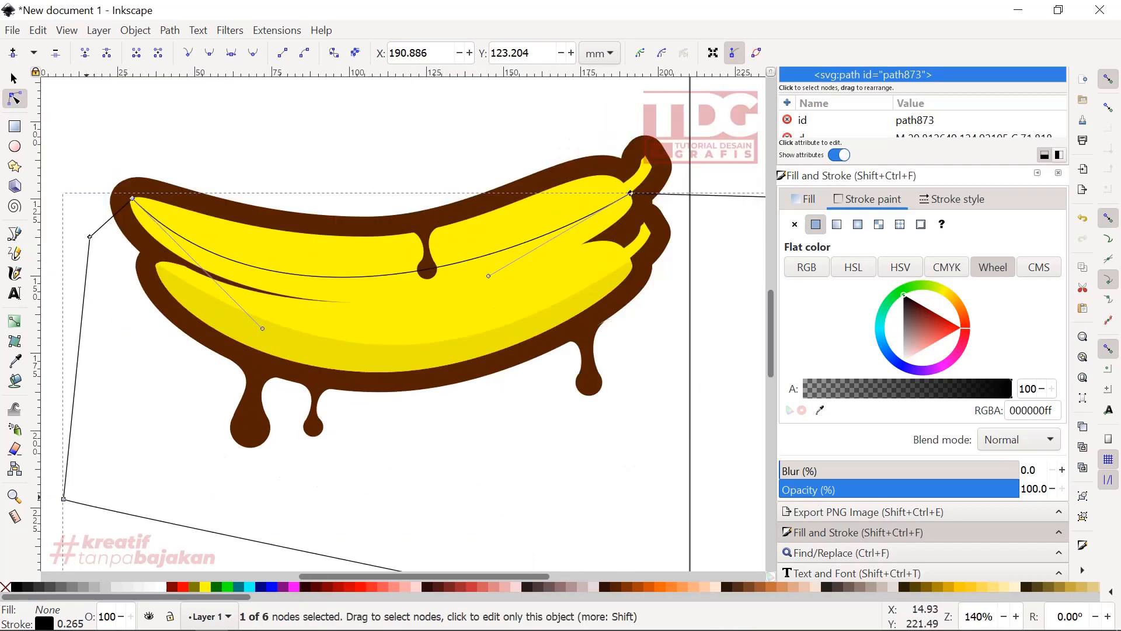
pyautogui.click(91, 236)
pyautogui.scroll(-4, 93, 237)
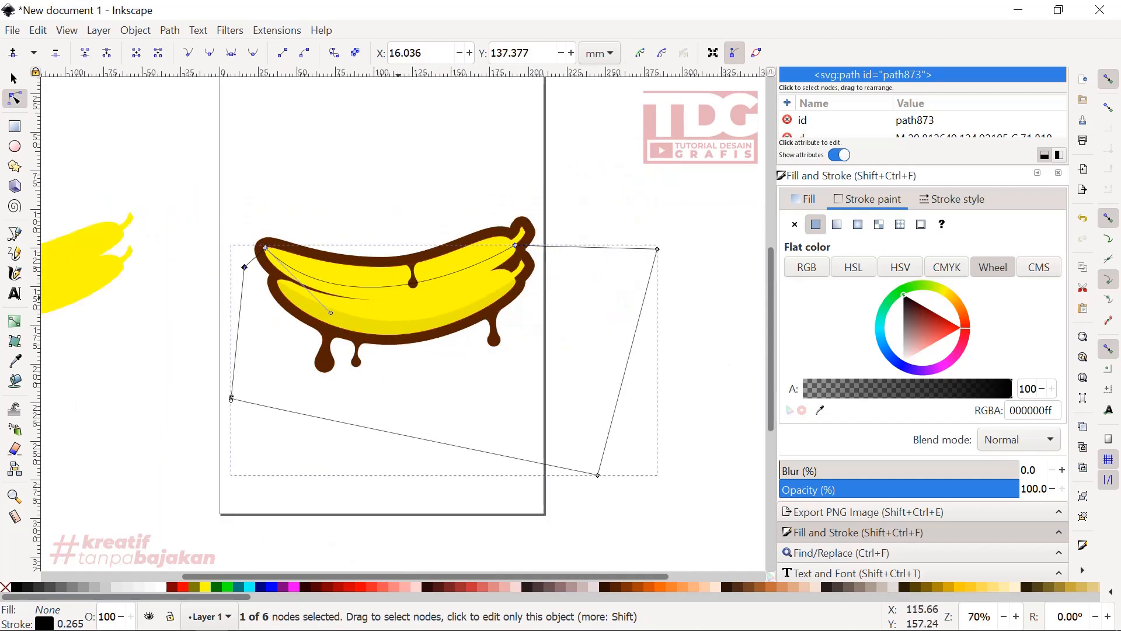
# - Duplicate the spare upper banana beside the page and align the copy over the illustration's upper banana
pyautogui.click(15, 78)
pyautogui.click(229, 238)
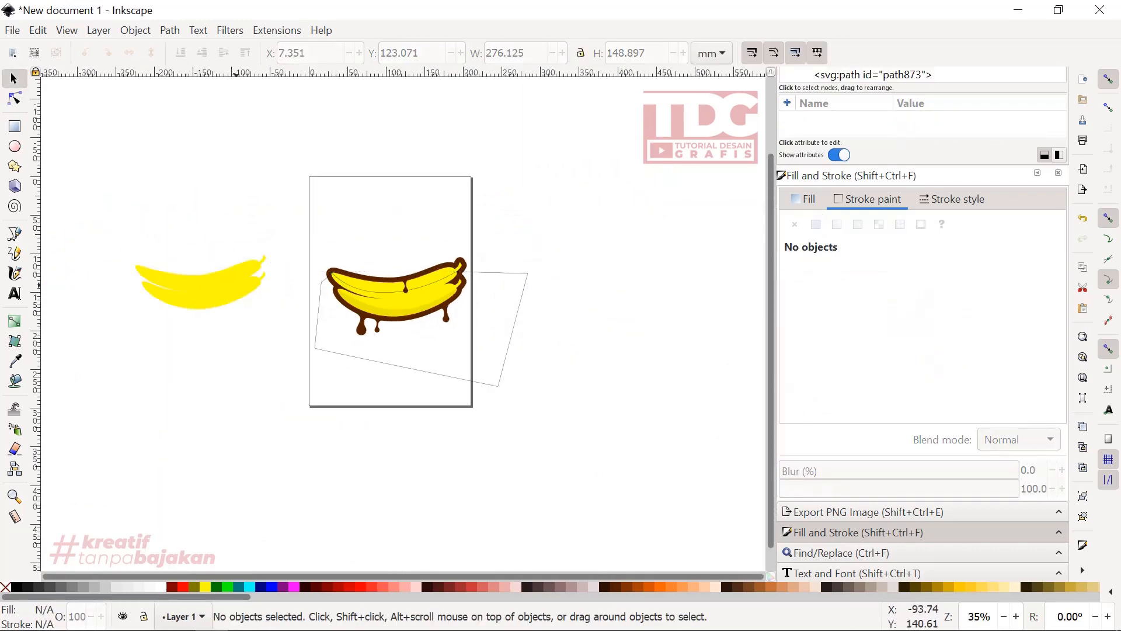
pyautogui.click(237, 273)
pyautogui.scroll(2, 245, 271)
pyautogui.rightClick(248, 321)
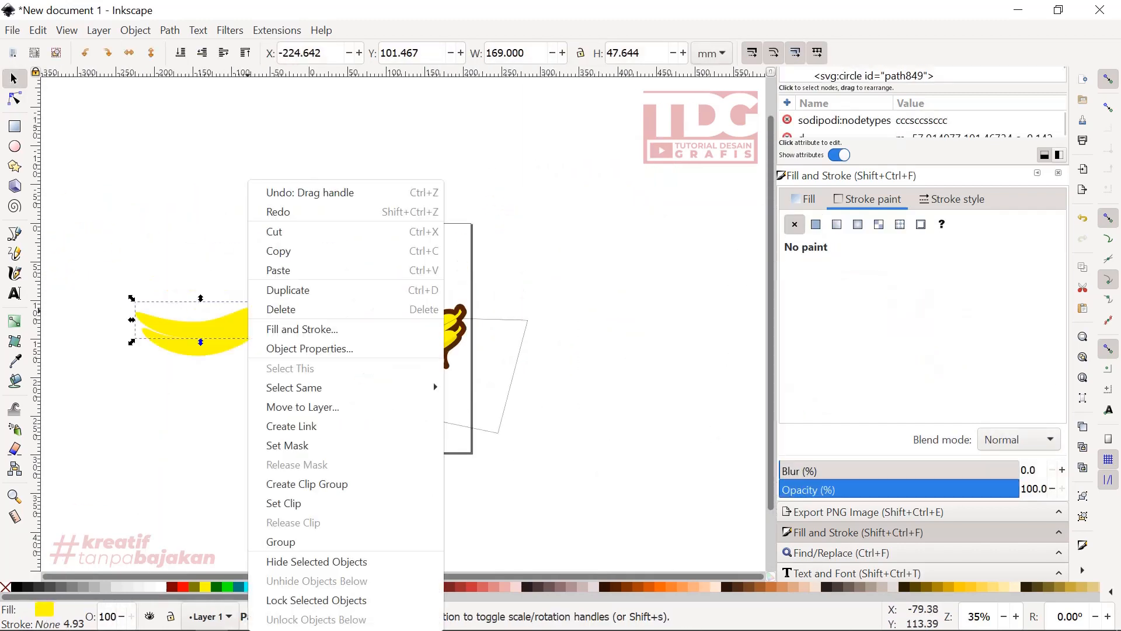
pyautogui.click(280, 288)
pyautogui.moveTo(136, 312); pyautogui.dragTo(259, 307)
pyautogui.moveTo(363, 316); pyautogui.dragTo(429, 331)
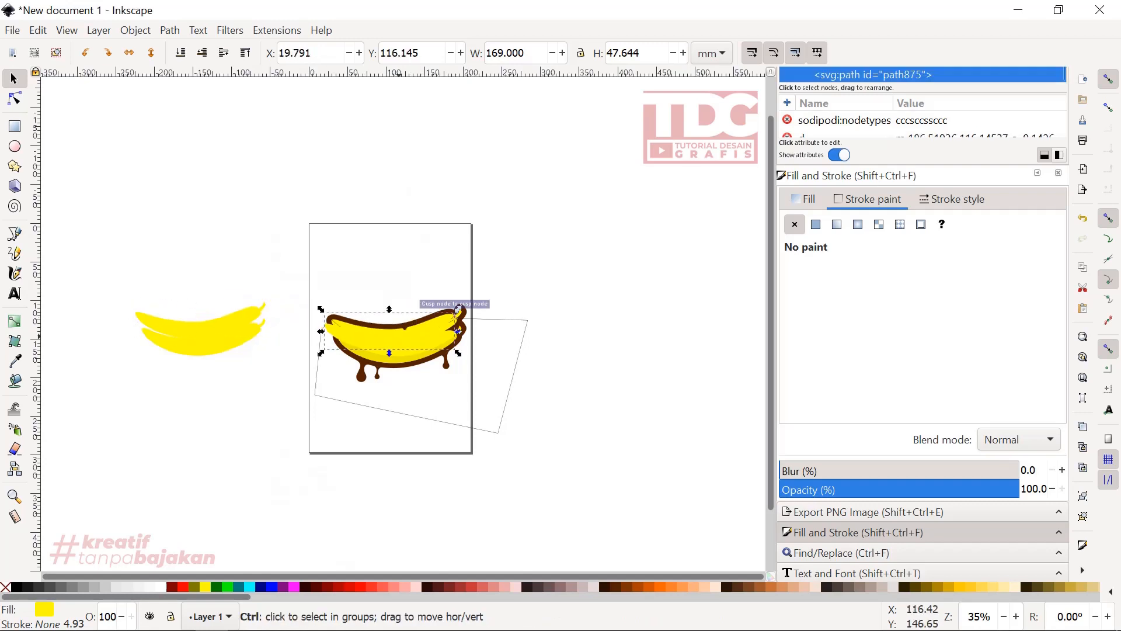
pyautogui.scroll(5, 374, 333)
pyautogui.moveTo(129, 313); pyautogui.dragTo(179, 294)
pyautogui.scroll(-2, 242, 294)
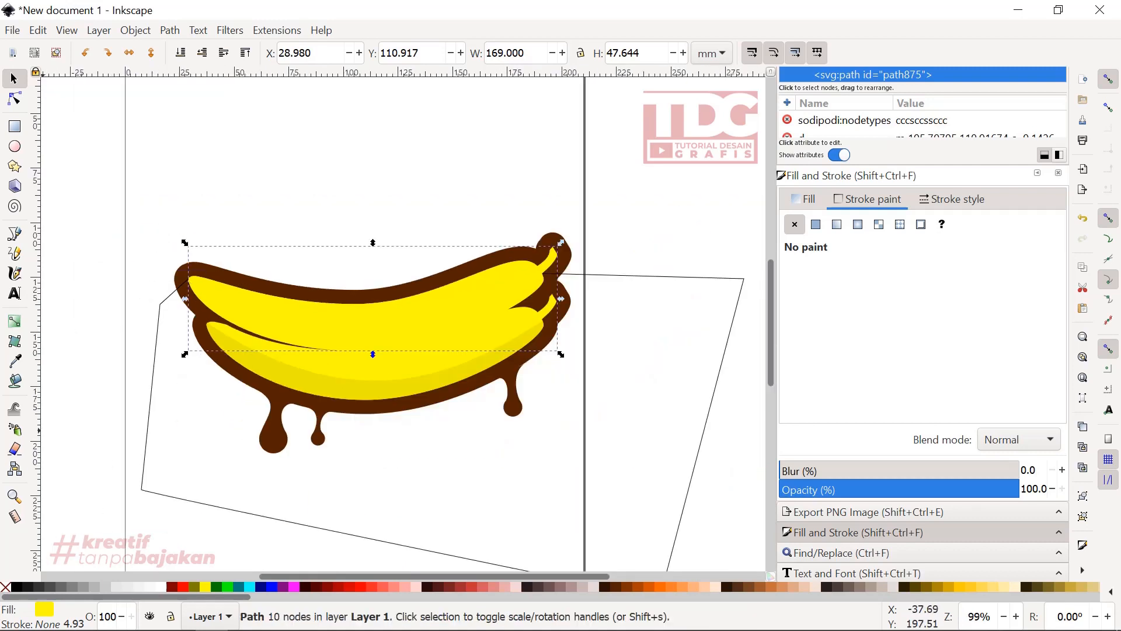
# - Fill the copied banana with the lower banana's shading colour, eaea00
pyautogui.click(14, 361)
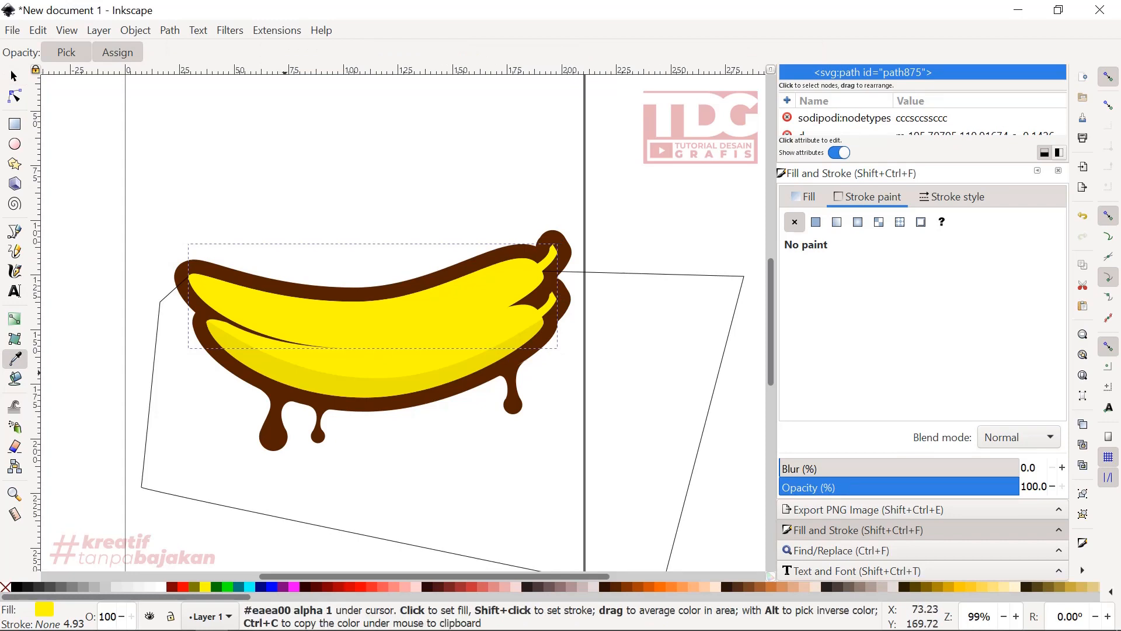
pyautogui.click(286, 373)
pyautogui.press('s')
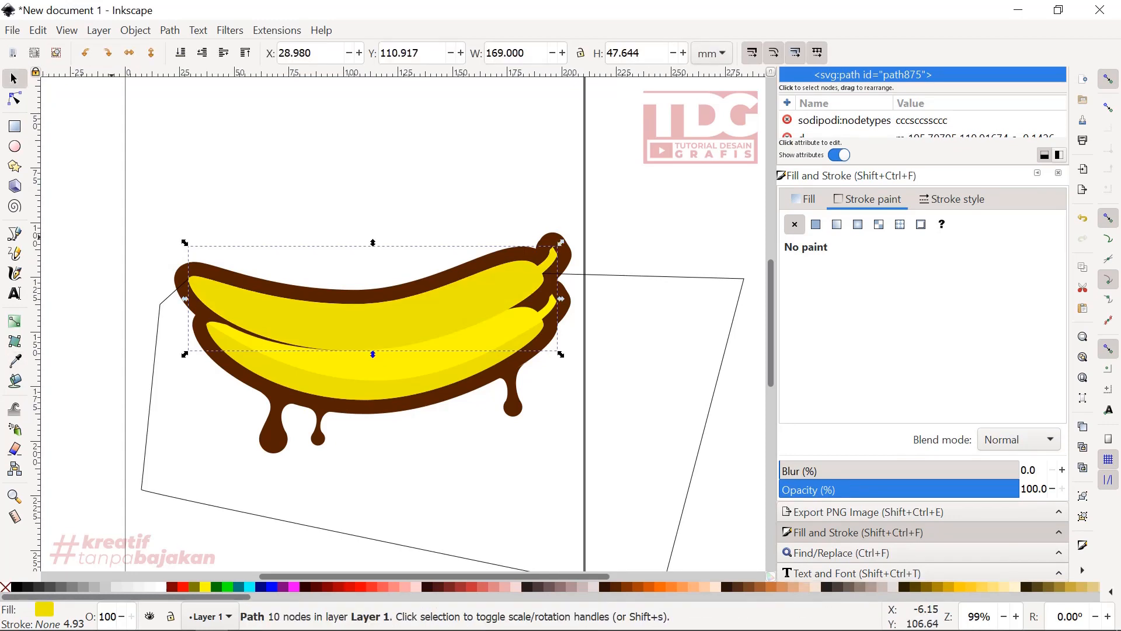
# - Intersect the copied banana with the closed curved path to make the upper banana's shading shape
pyautogui.press('shift')
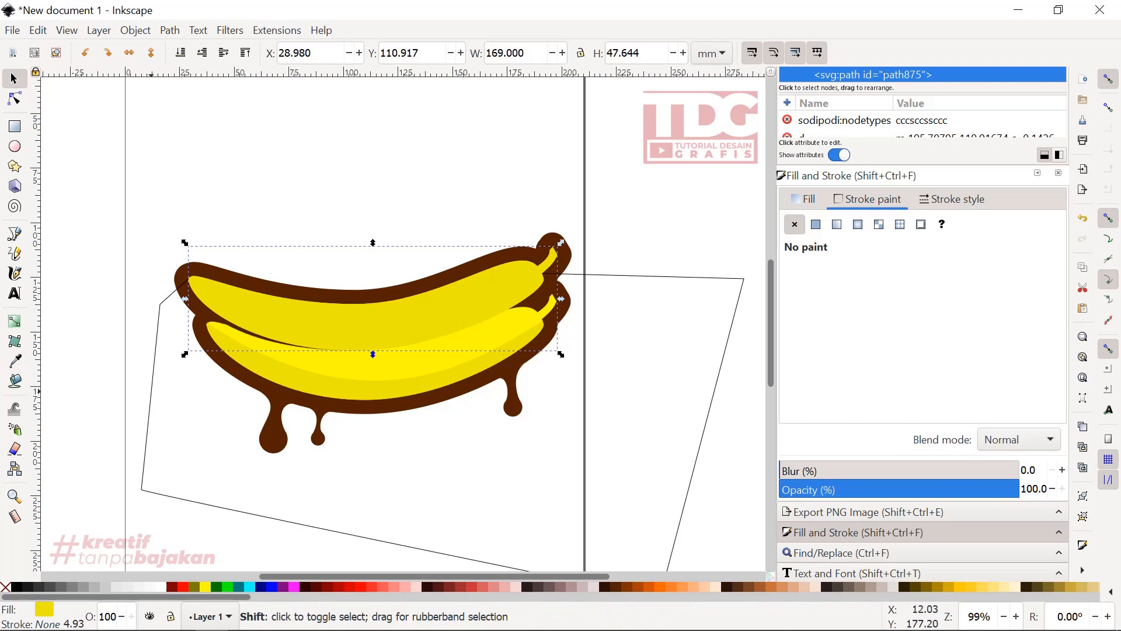
pyautogui.keyDown('shift'); pyautogui.click(151, 391); pyautogui.keyUp('shift')
pyautogui.click(170, 30)
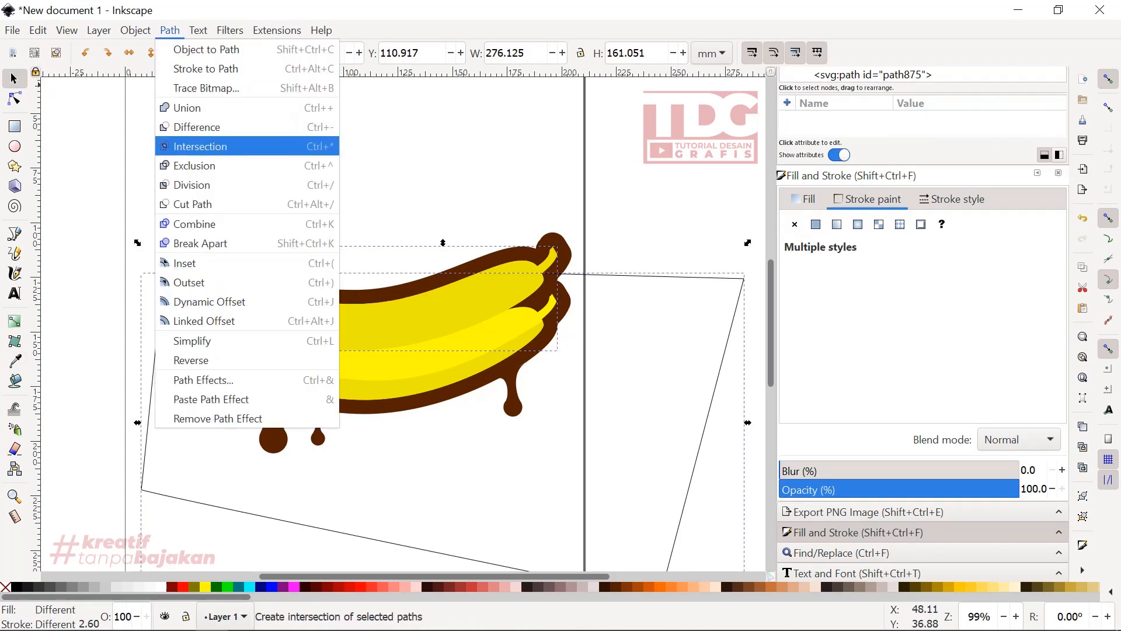
pyautogui.click(200, 146)
# - Fill the upper banana's shading shape with the lower shading's colour, eaea00, and remove its stroke
pyautogui.scroll(2, 319, 352)
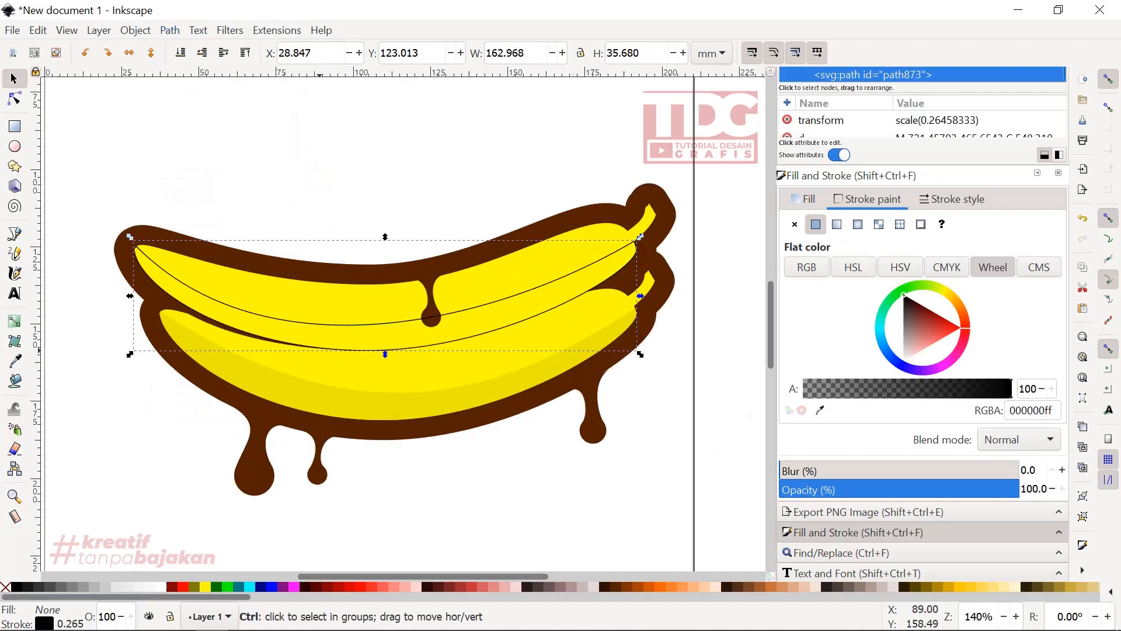
pyautogui.scroll(-1, 375, 305)
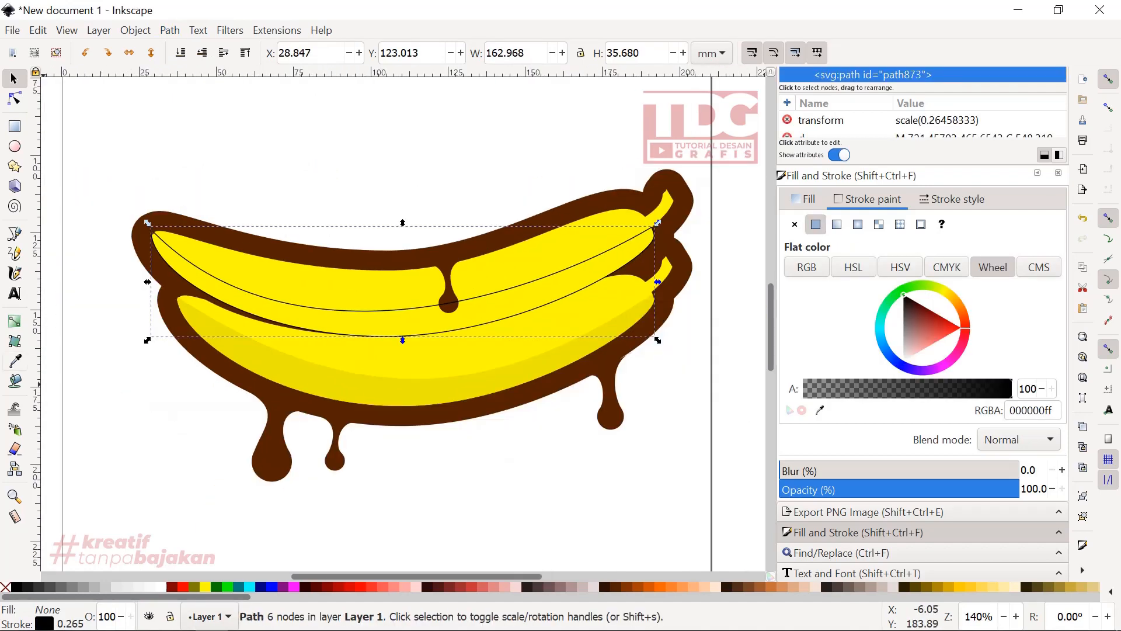
pyautogui.press('d')
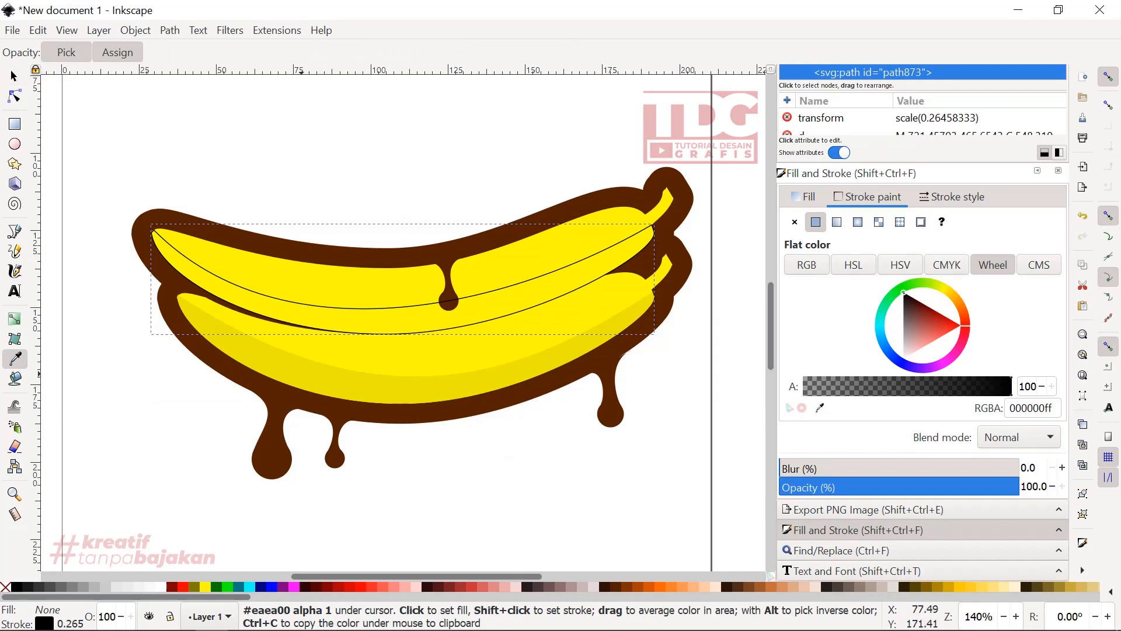
pyautogui.click(305, 386)
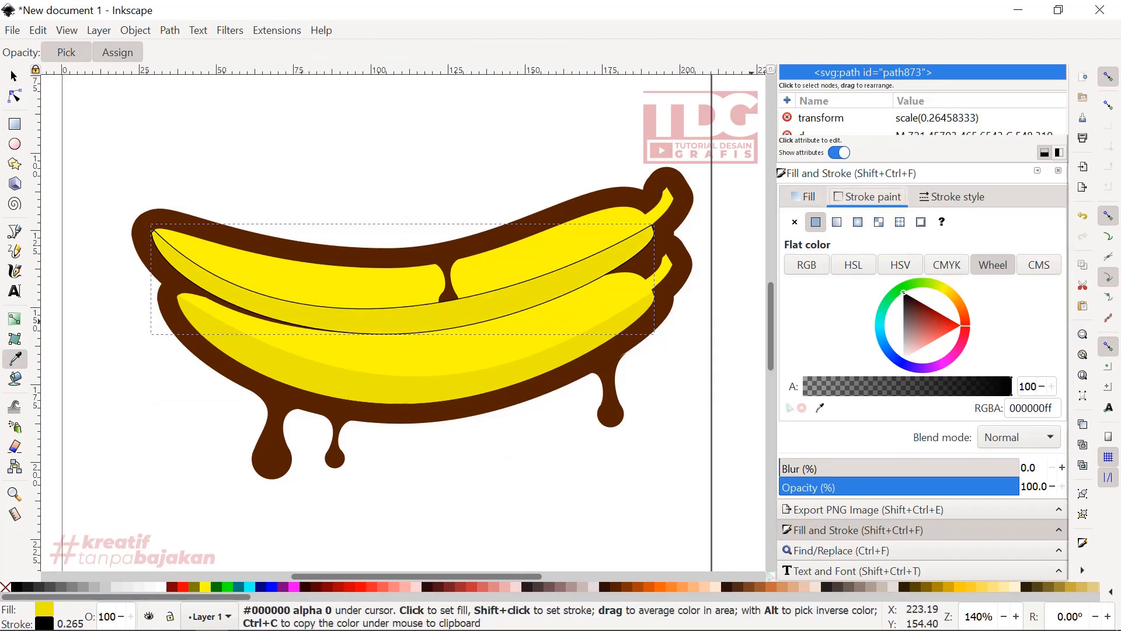
pyautogui.click(794, 222)
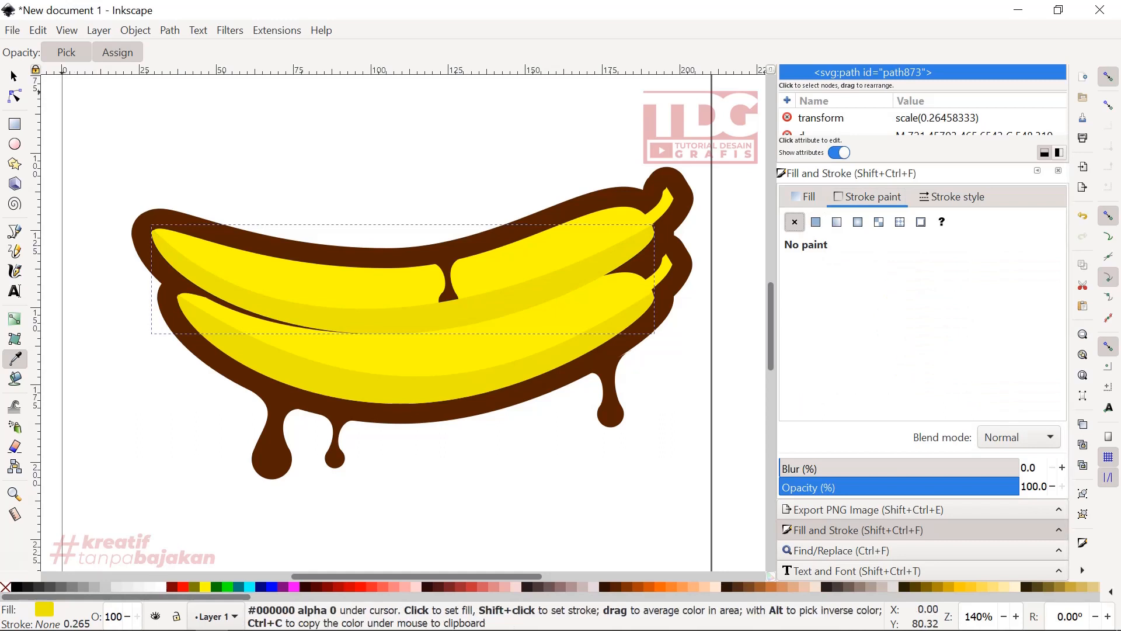
pyautogui.press('s')
pyautogui.press('Escape')
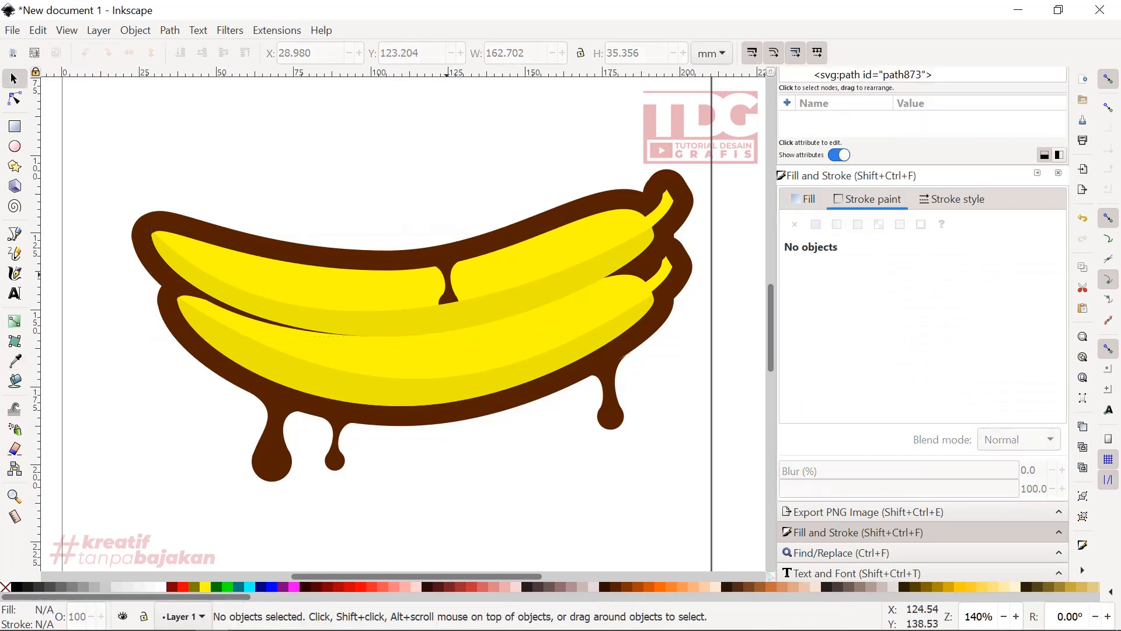
# - Raise both parts of the brown drip on the upper banana above its shading shape
pyautogui.click(449, 297)
pyautogui.moveTo(405, 191); pyautogui.dragTo(486, 332)
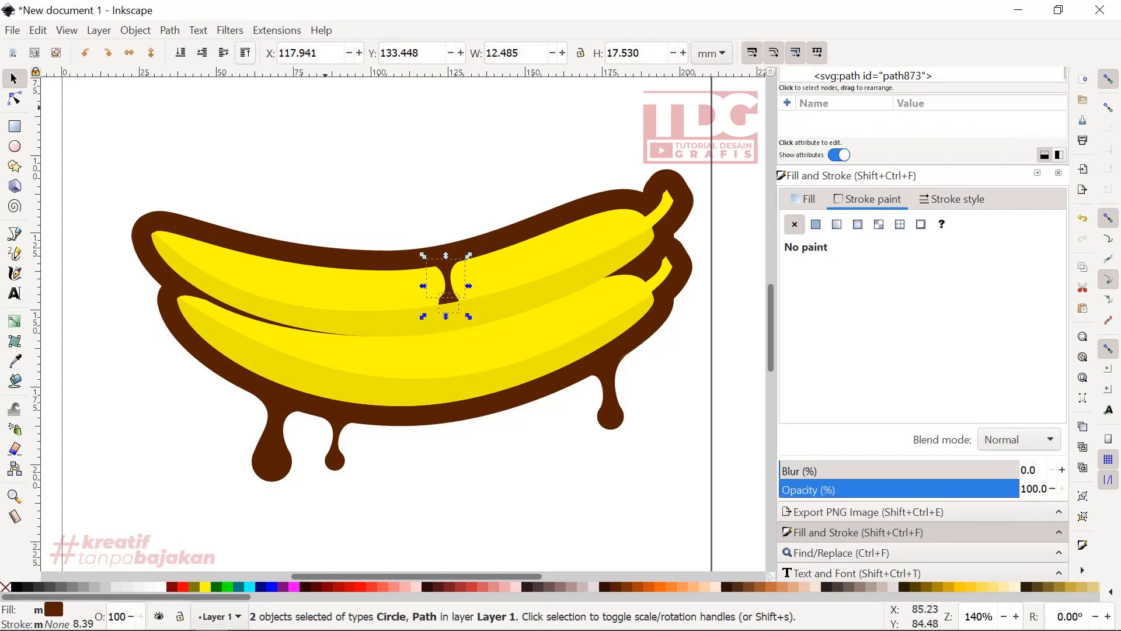
pyautogui.scroll(-2, 323, 218)
pyautogui.click(416, 392)
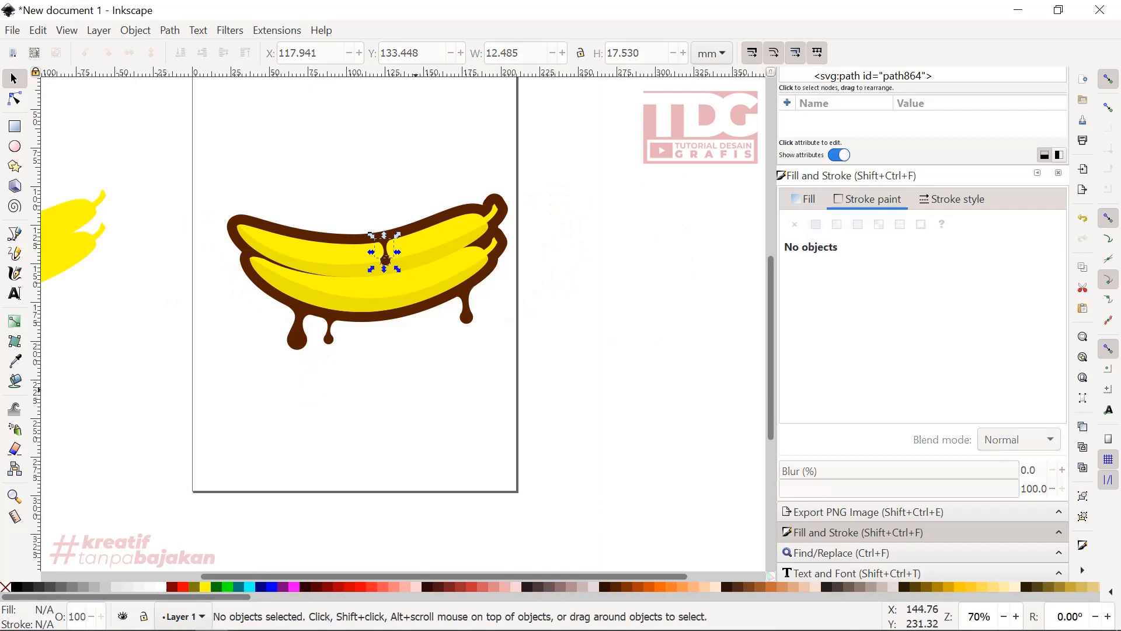
# - Delete the two spare yellow banana shapes outside the page
pyautogui.scroll(-1, 289, 165)
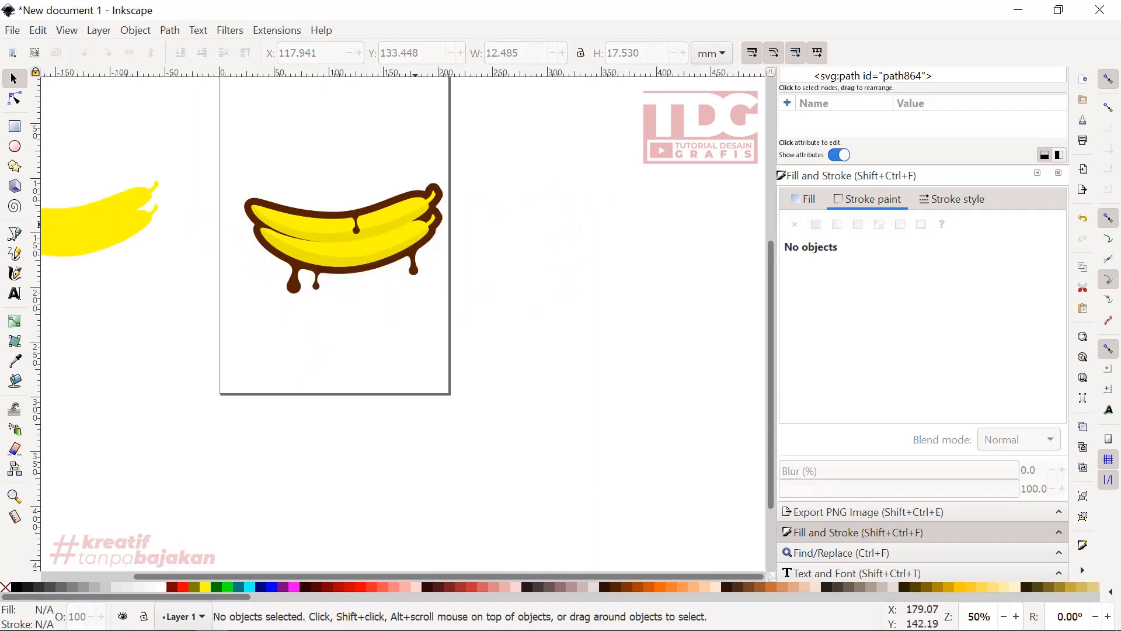
pyautogui.scroll(-2, 333, 286)
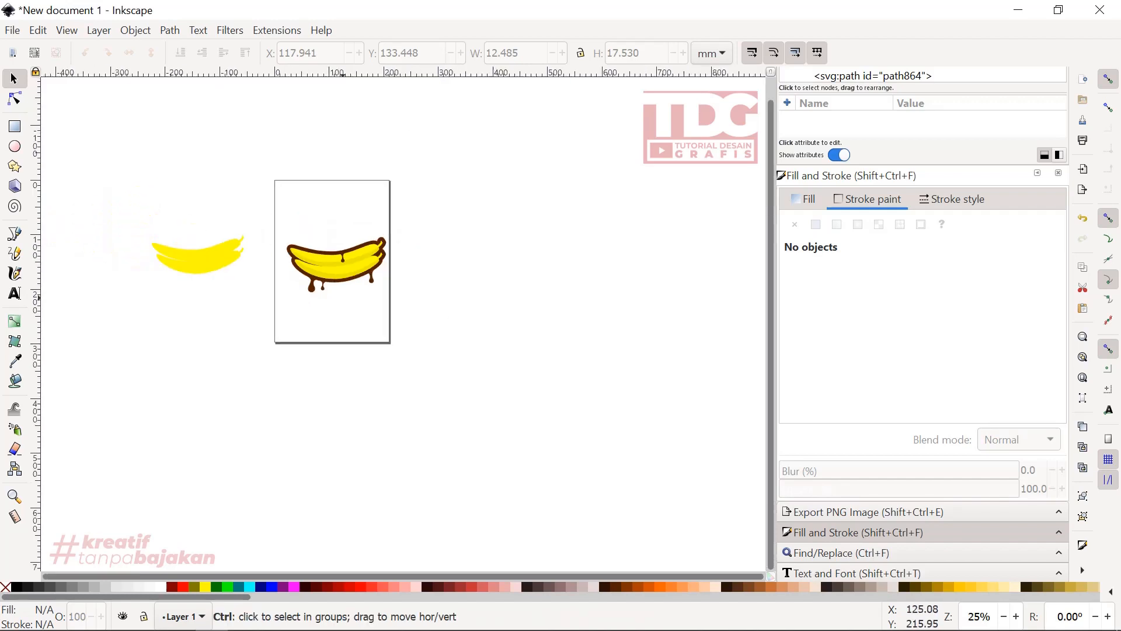
pyautogui.moveTo(258, 294); pyautogui.dragTo(147, 170)
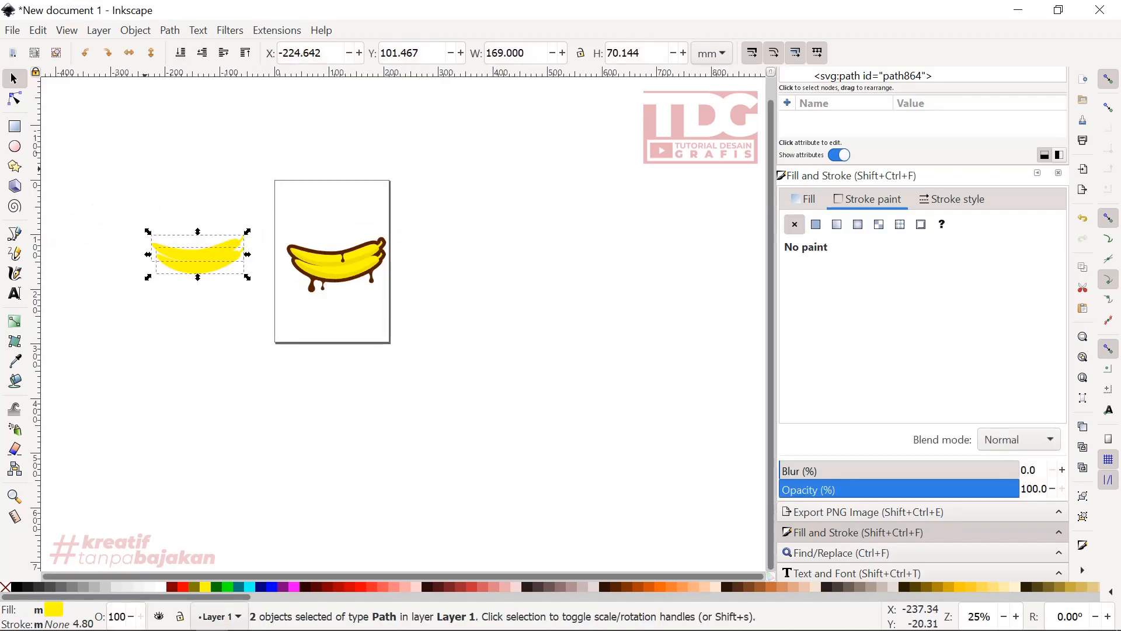
pyautogui.press('Delete')
# - Add the text "PisangCoklat" above the bananas
pyautogui.scroll(4, 454, 389)
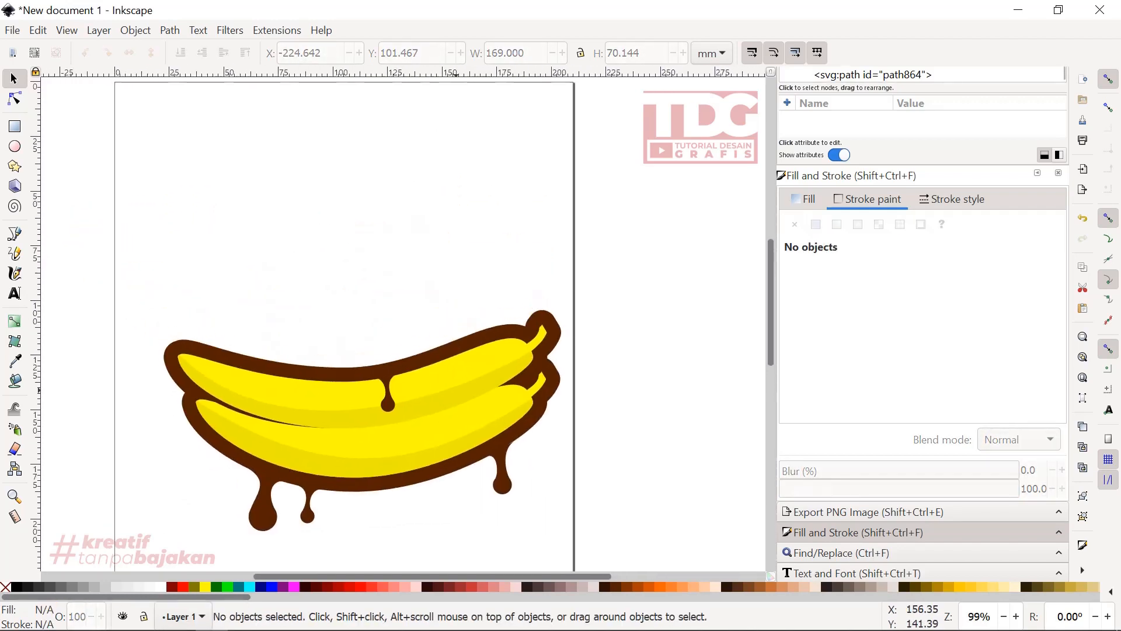
pyautogui.click(14, 293)
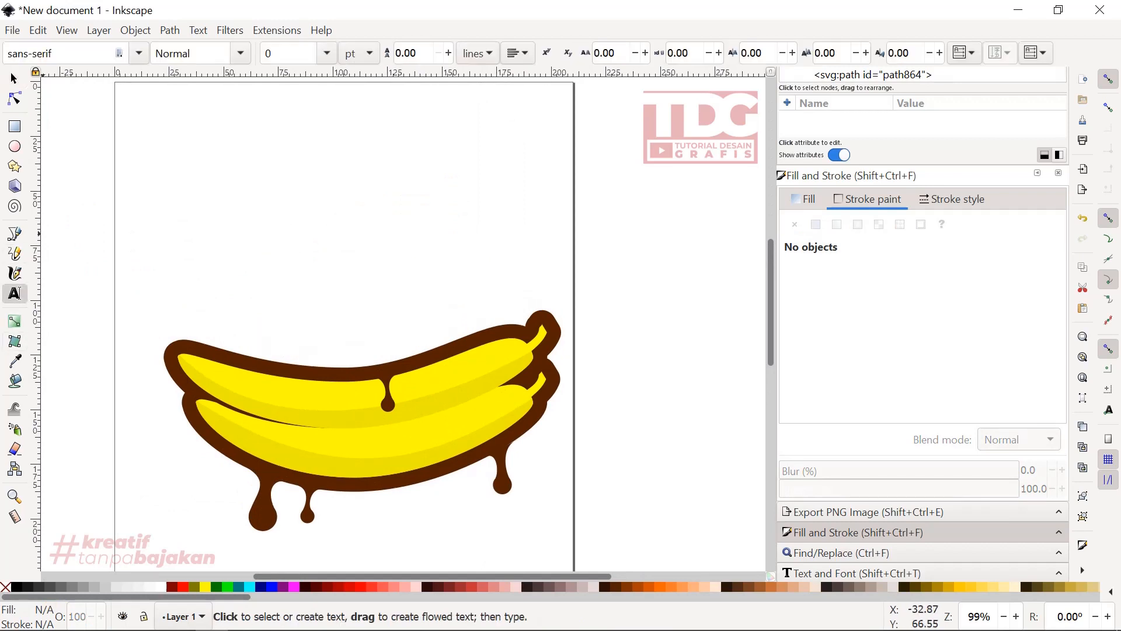
pyautogui.click(218, 272)
pyautogui.write('Pisang')
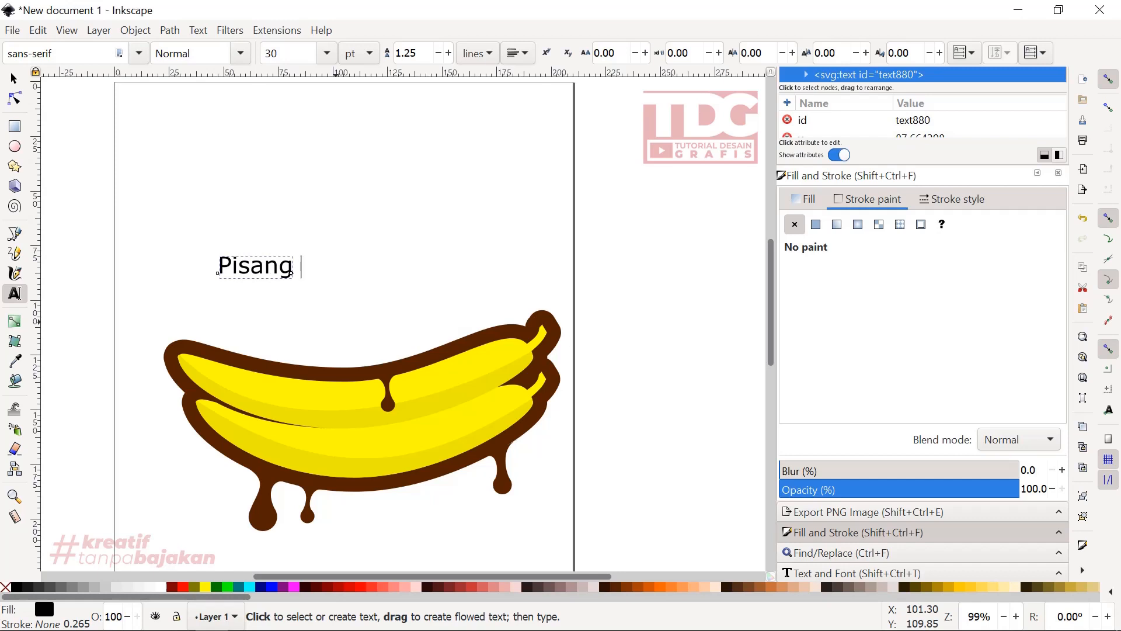
pyautogui.write('Coklat')
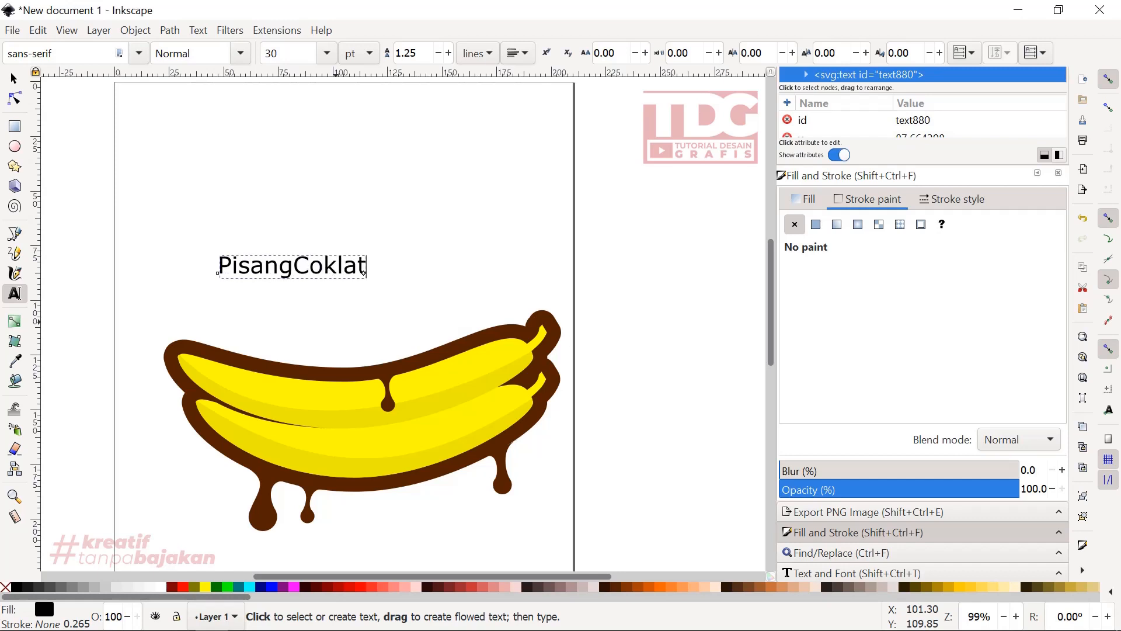
# - Set the font of the whole "PisangCoklat" title to Beattingvile
pyautogui.hotkey('ctrl', 'a')
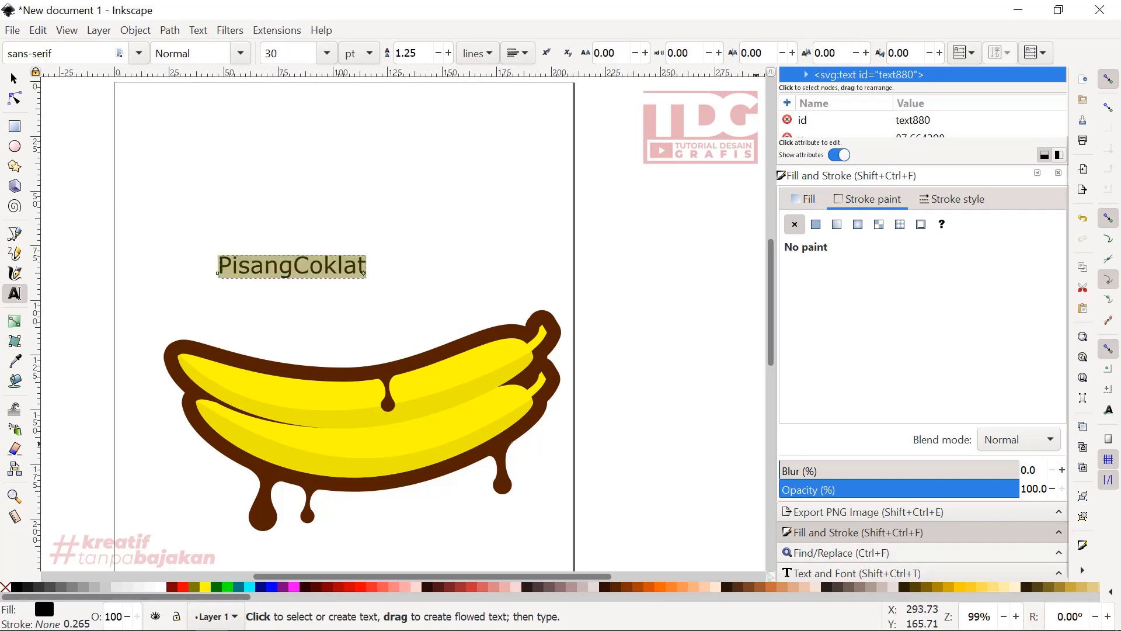
pyautogui.hotkey('ctrl', 'shift', 't')
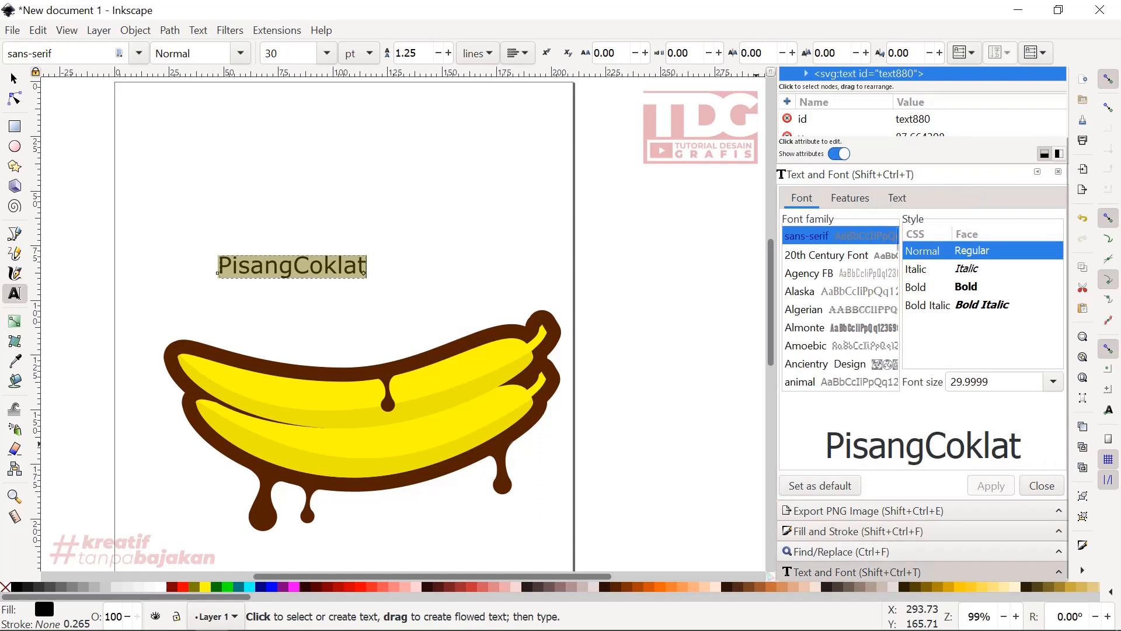
pyautogui.press('Down')
pyautogui.press('Down')
pyautogui.press('Down')
pyautogui.press('Down')
pyautogui.press('Down')
pyautogui.press('Down')
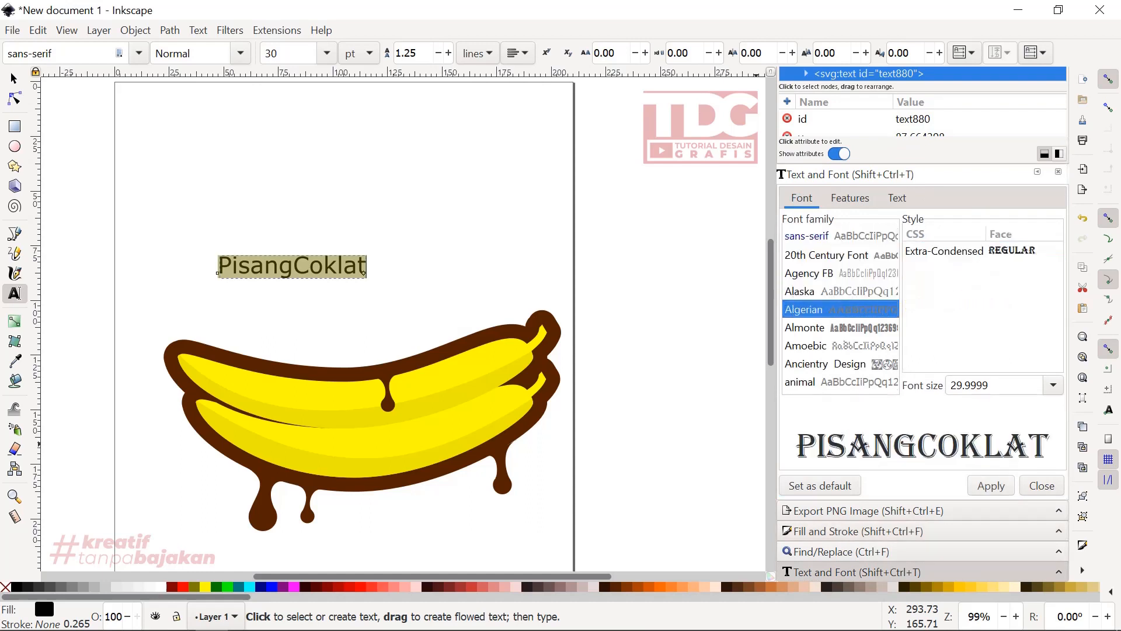
pyautogui.press('Down')
pyautogui.press('Down')
pyautogui.press('Up')
pyautogui.press('Up')
pyautogui.press('Up')
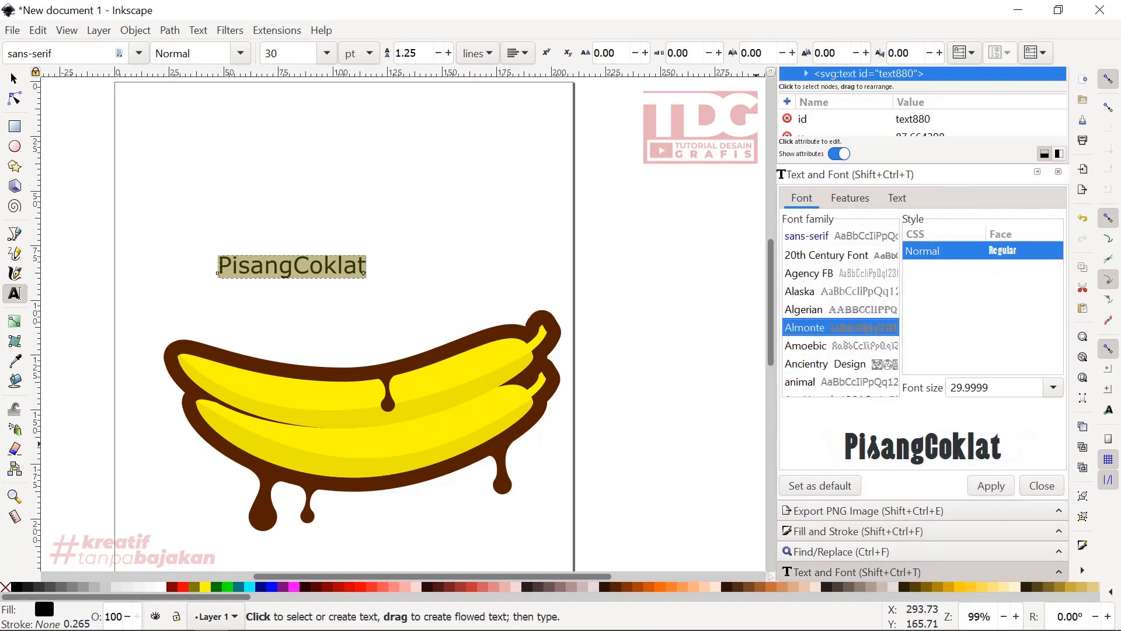
pyautogui.press('Down')
pyautogui.press('Down')
pyautogui.press('Down')
pyautogui.press('Down')
pyautogui.press('Down')
pyautogui.press('Down')
pyautogui.press('Down')
pyautogui.press('Down')
pyautogui.press('Down')
pyautogui.press('Down')
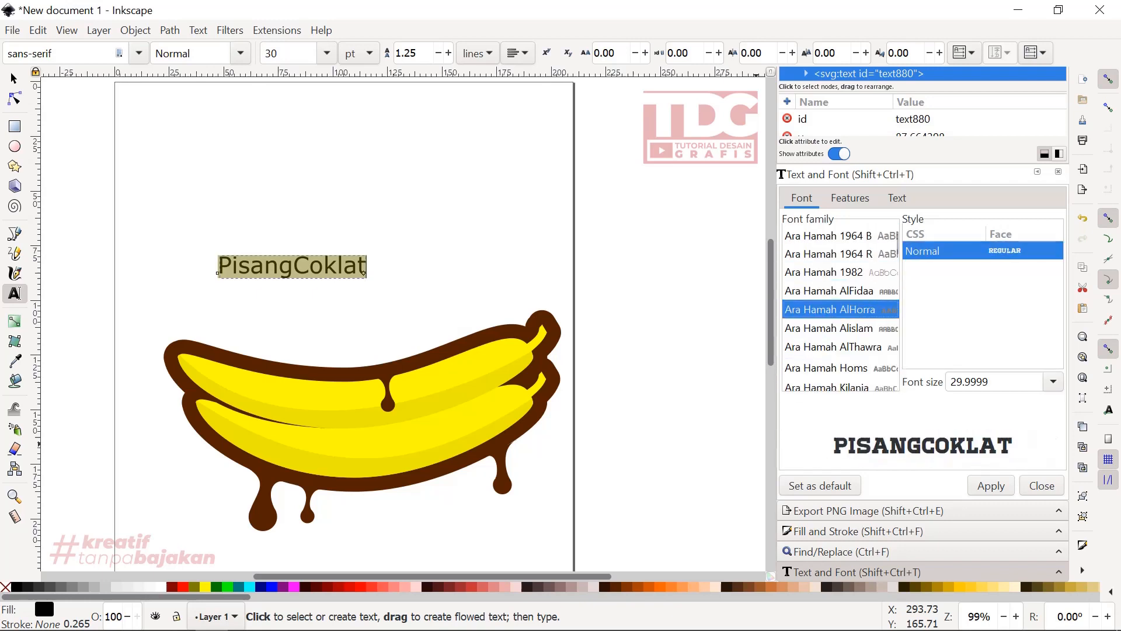
pyautogui.press('Down')
pyautogui.press('Down')
pyautogui.press('Down')
pyautogui.press('Down')
pyautogui.press('Down')
pyautogui.press('Down')
pyautogui.press('Down')
pyautogui.press('Down')
pyautogui.press('Down')
pyautogui.press('Down')
pyautogui.press('Down')
pyautogui.press('Down')
pyautogui.press('Down')
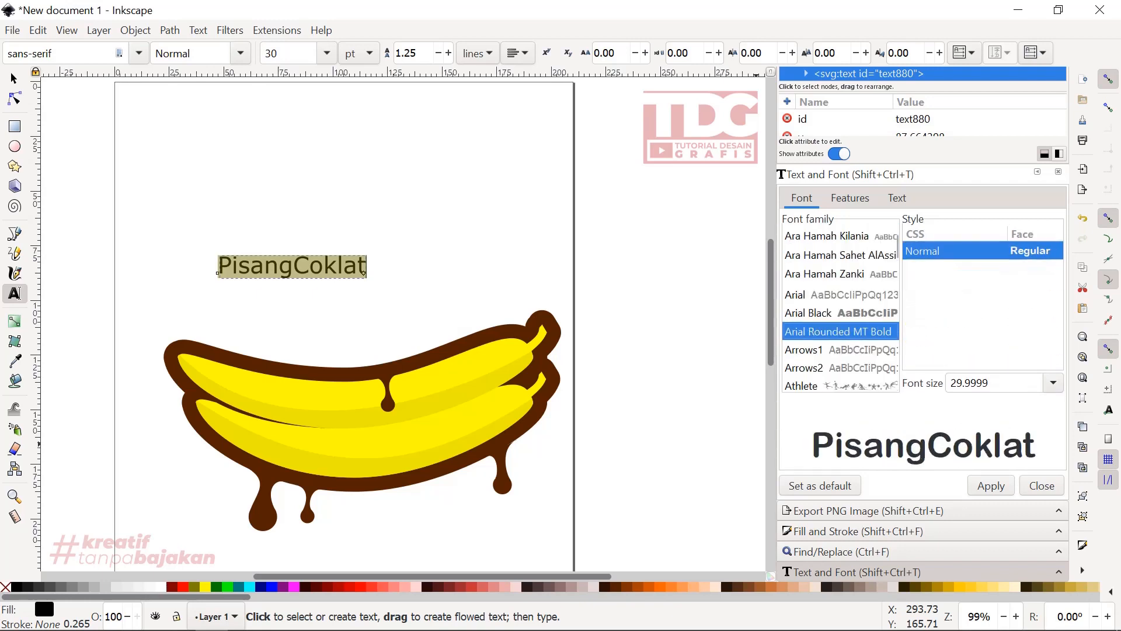
pyautogui.press('Down')
pyautogui.press('Down')
pyautogui.press('Down')
pyautogui.press('Down')
pyautogui.press('Down')
pyautogui.press('Up')
pyautogui.press('Up')
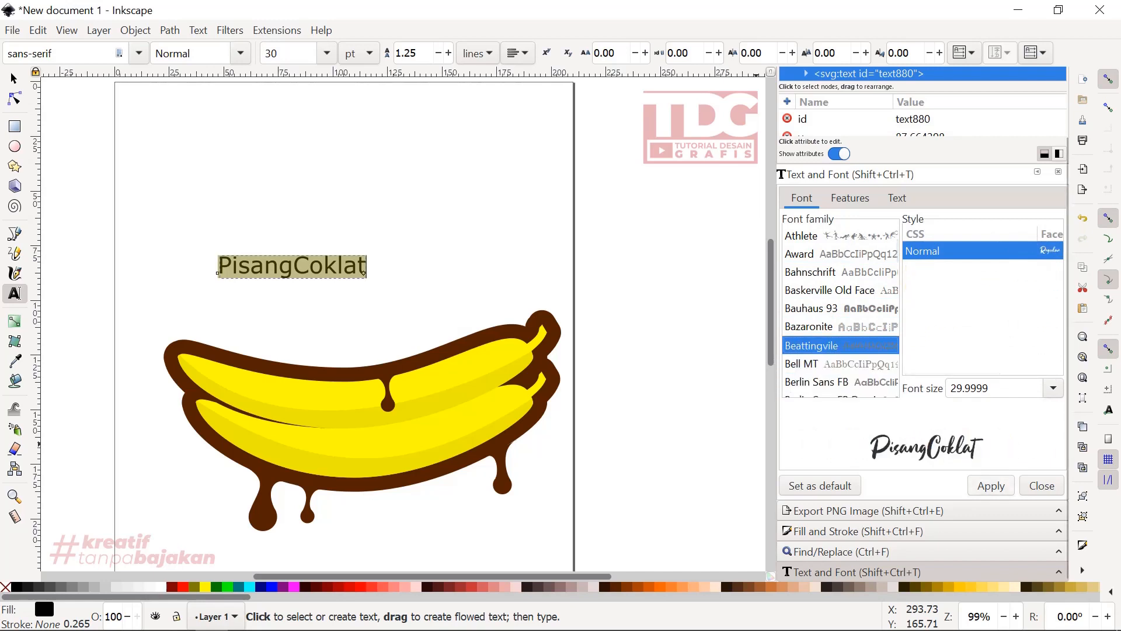
pyautogui.press('Return')
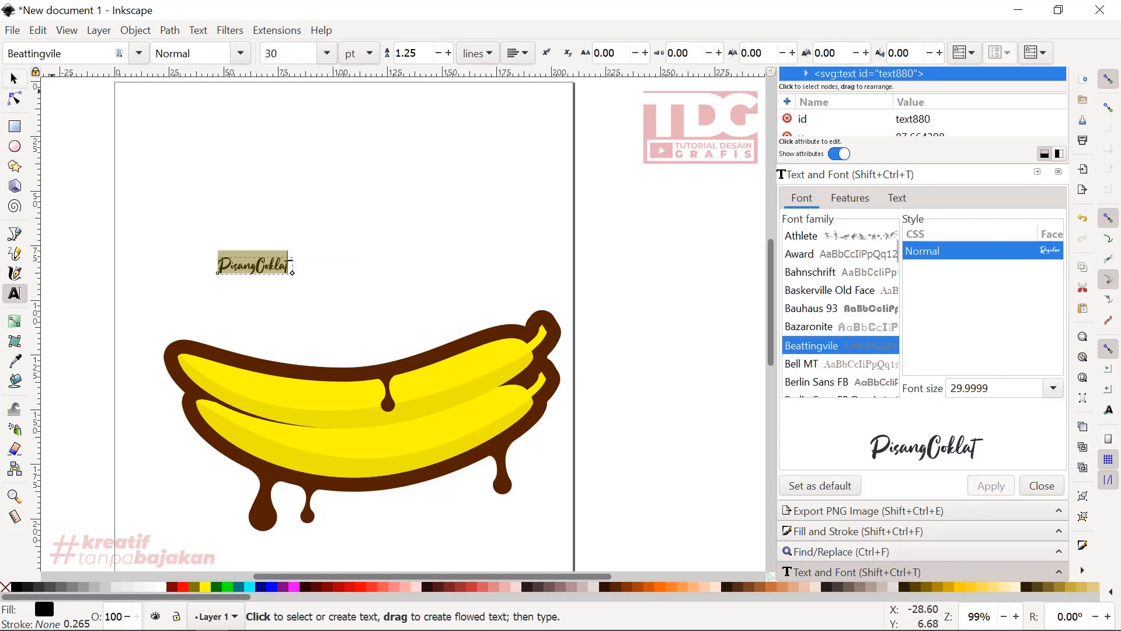
# - Scale the title to about 226 mm wide and 52 mm high and place it just above the bananas
pyautogui.press('F1')
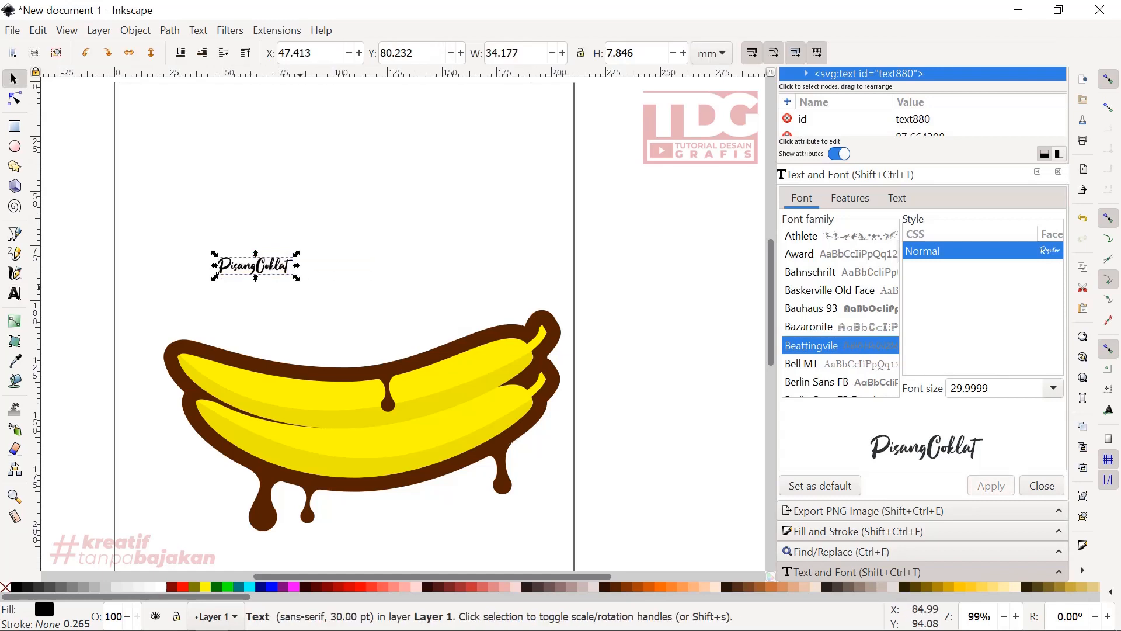
pyautogui.moveTo(297, 278); pyautogui.dragTo(529, 331)
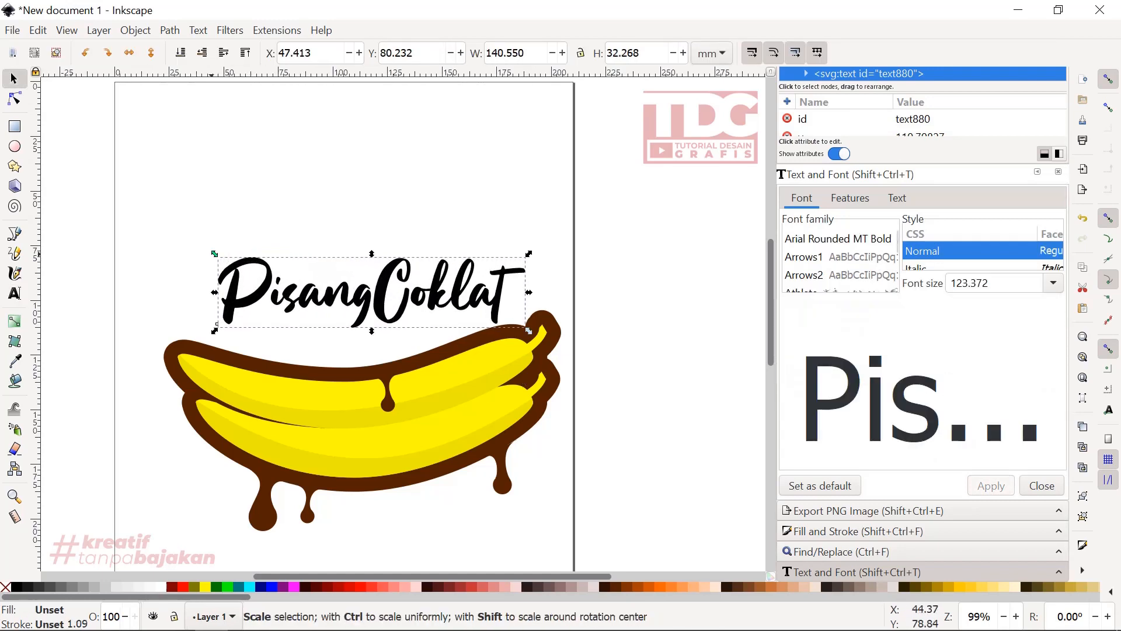
pyautogui.moveTo(216, 257); pyautogui.dragTo(143, 240)
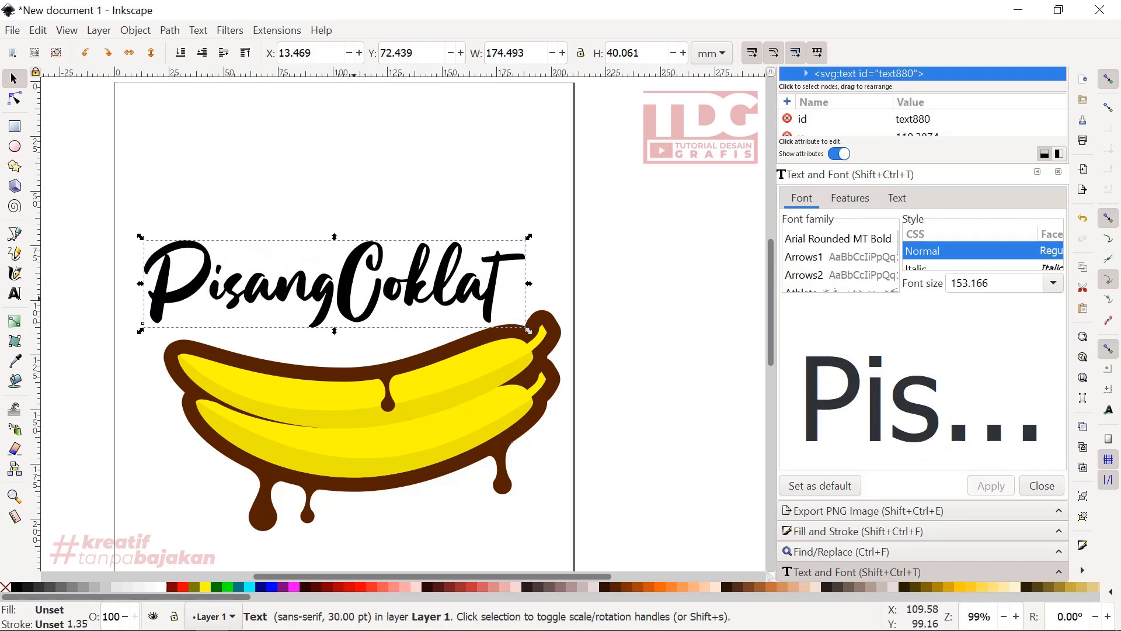
pyautogui.moveTo(342, 288); pyautogui.dragTo(374, 285)
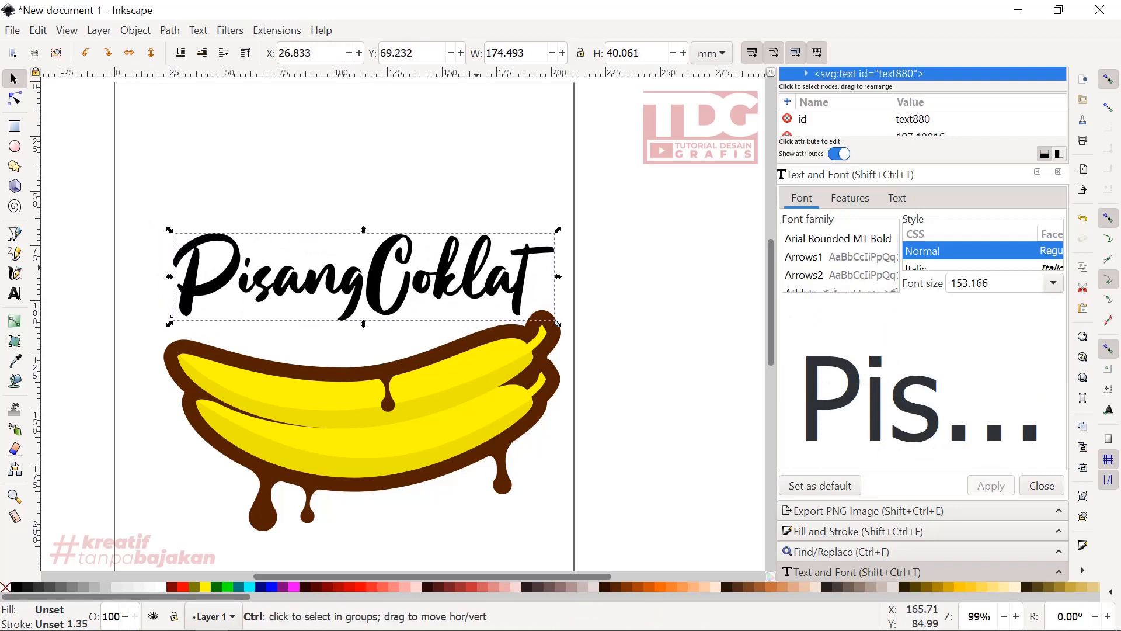
pyautogui.moveTo(555, 230); pyautogui.dragTo(610, 206)
pyautogui.moveTo(478, 277); pyautogui.dragTo(490, 277)
pyautogui.scroll(-2, 492, 279)
pyautogui.scroll(1, 491, 278)
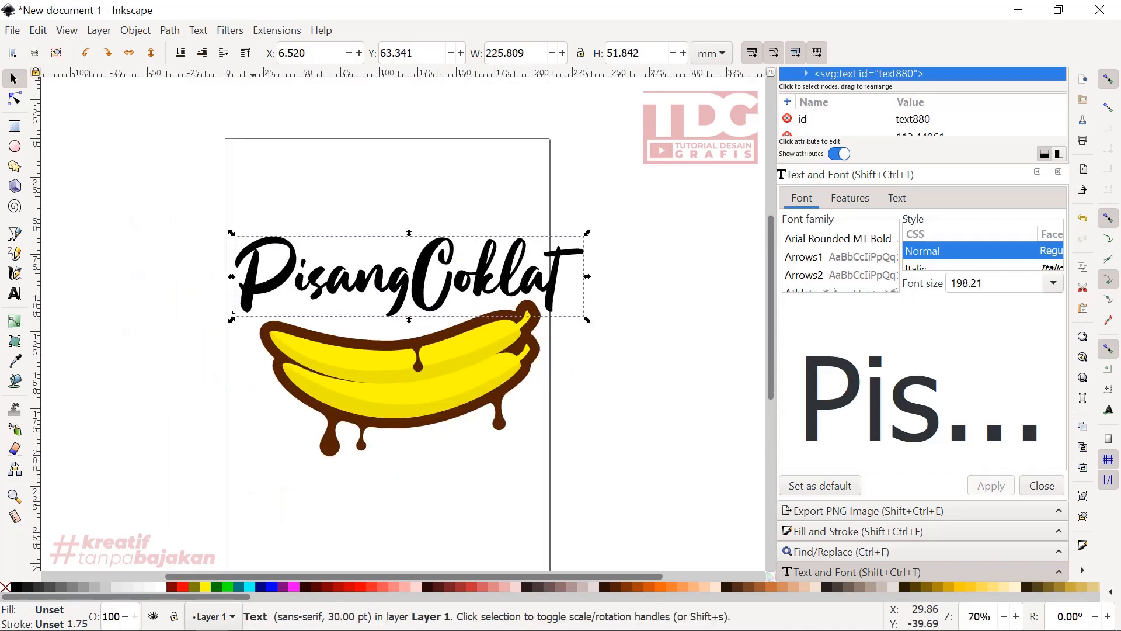
# - Convert the title text to paths and ungroup it into separate letters
pyautogui.click(170, 30)
pyautogui.click(206, 49)
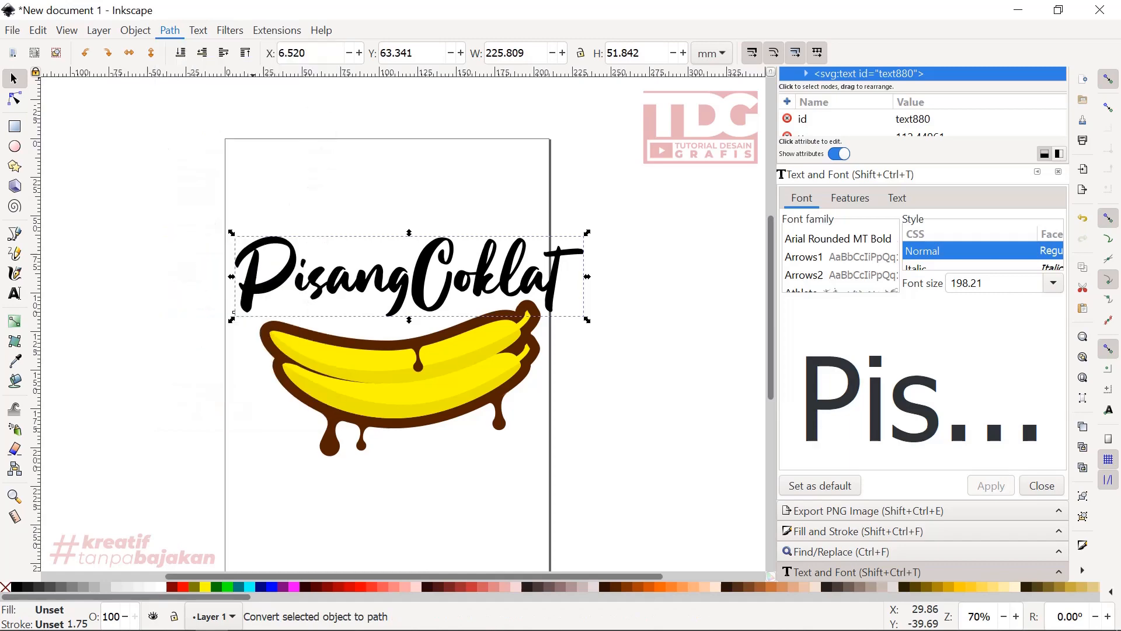
pyautogui.rightClick(292, 160)
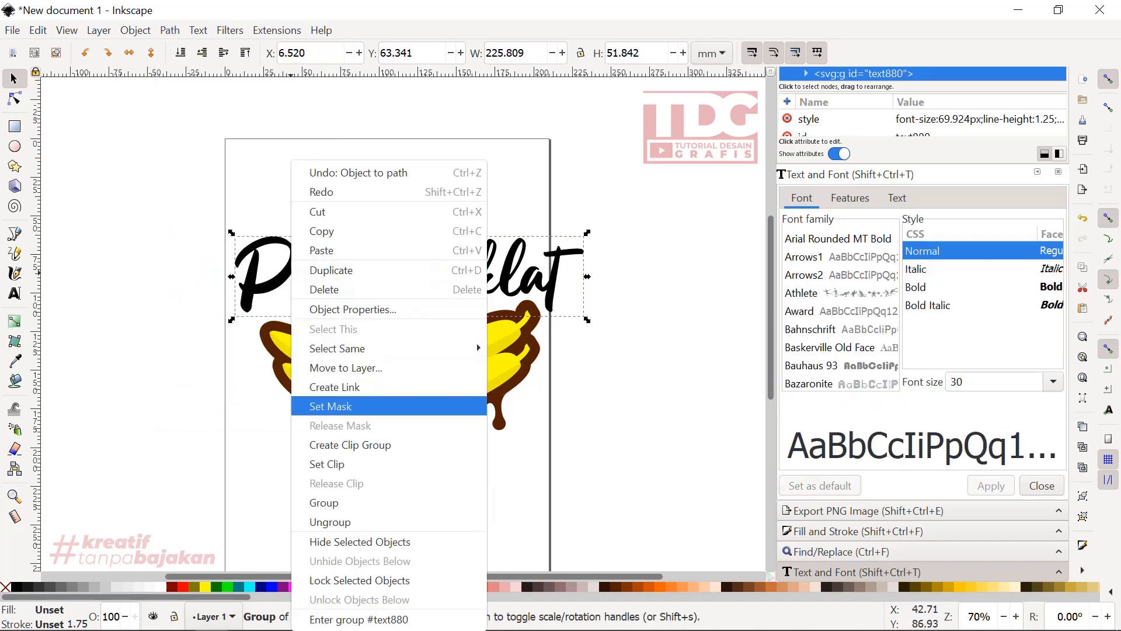
pyautogui.click(327, 521)
pyautogui.click(171, 314)
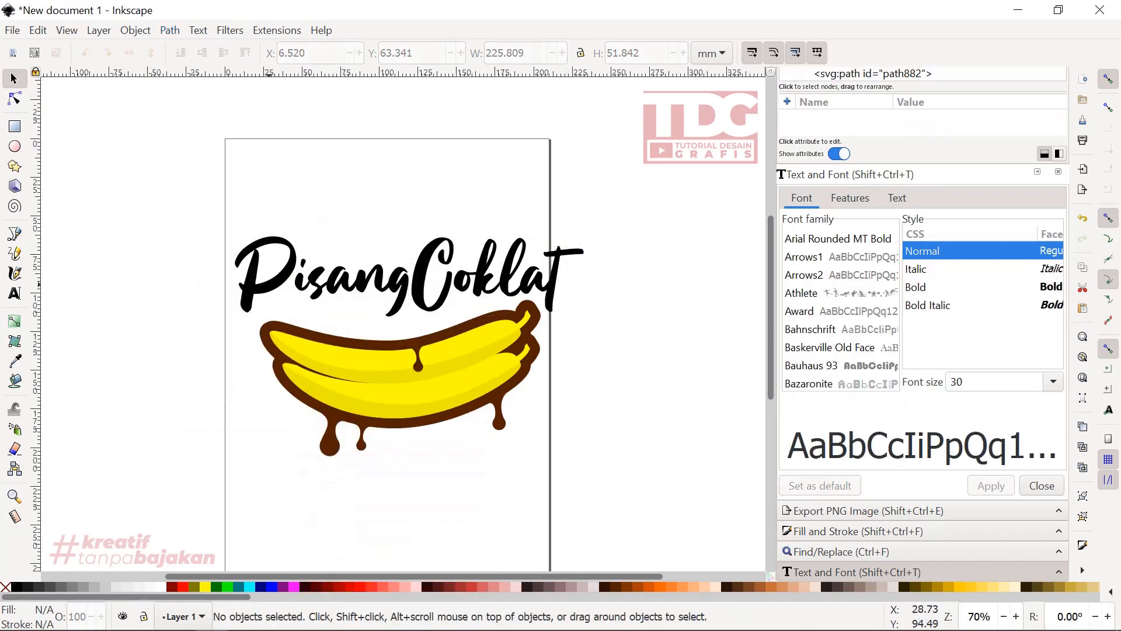
# - Enlarge the initial P down and outward, and scale the final T to about 44 by 73 mm, moving it against the a
pyautogui.click(250, 241)
pyautogui.moveTo(233, 315); pyautogui.dragTo(213, 338)
pyautogui.click(561, 275)
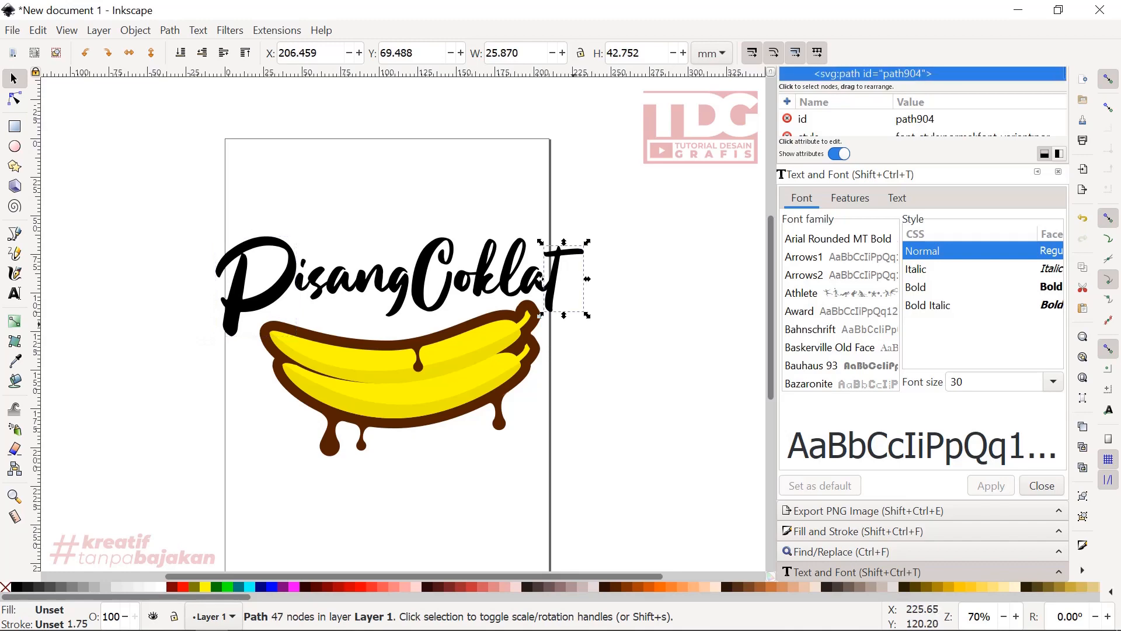
pyautogui.moveTo(583, 316); pyautogui.dragTo(615, 362)
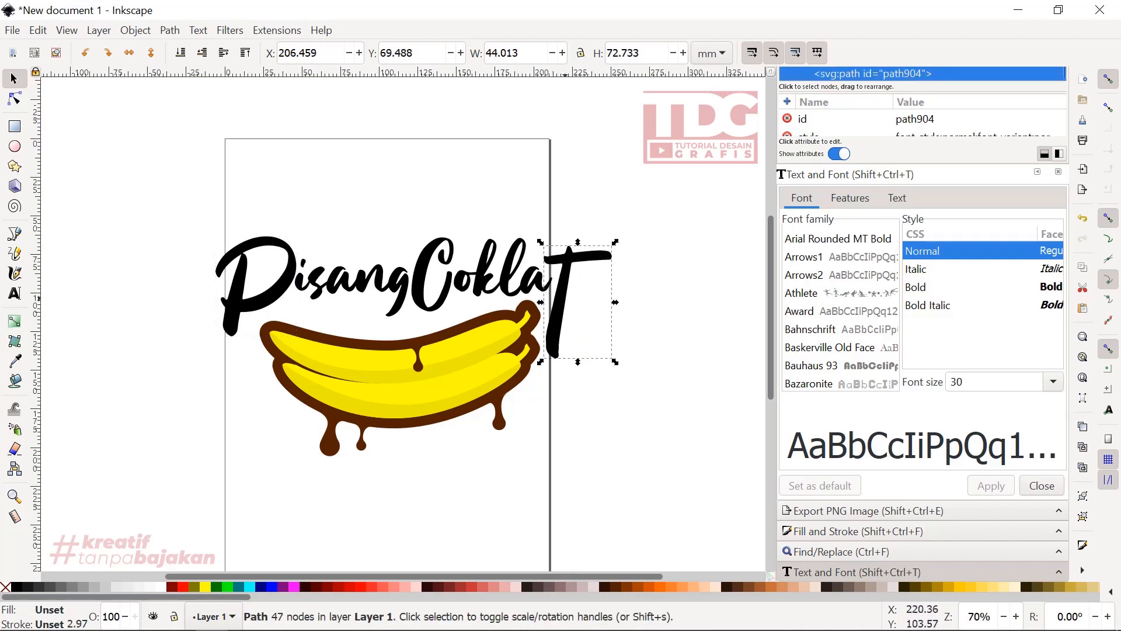
pyautogui.moveTo(566, 298); pyautogui.dragTo(555, 287)
pyautogui.scroll(3, 564, 287)
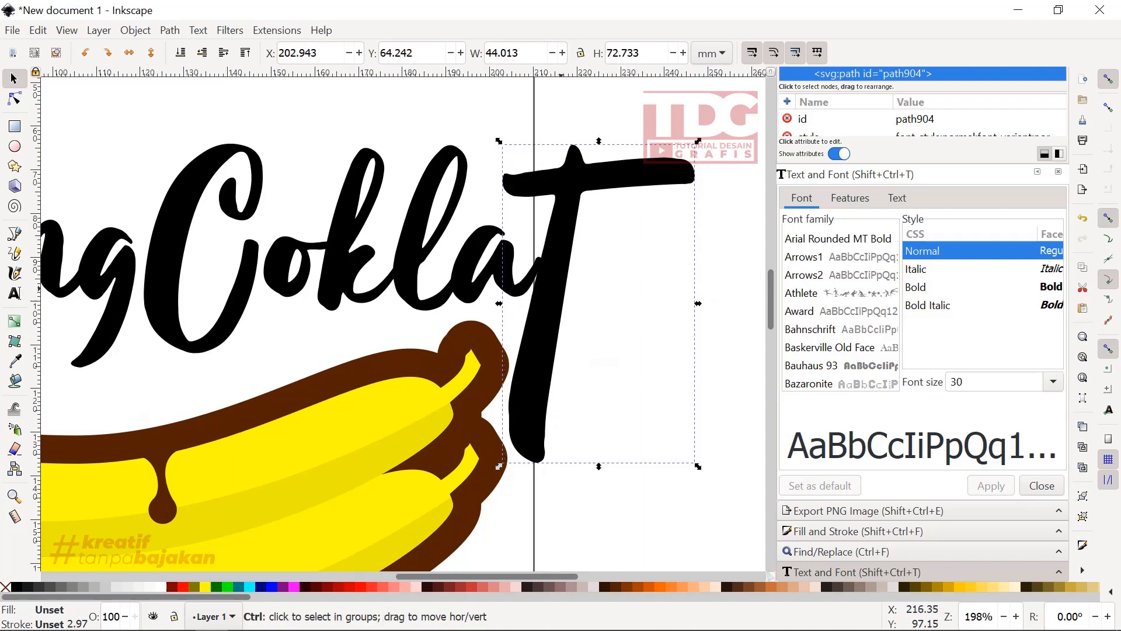
pyautogui.scroll(-3, 555, 287)
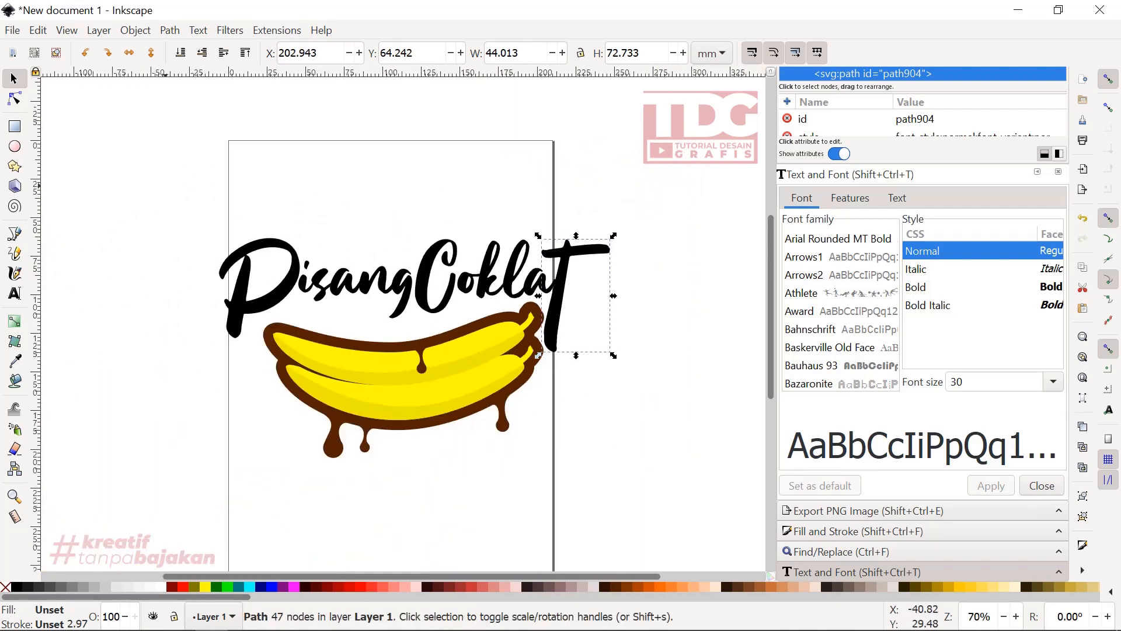
# - Fill all the title's letters with the dark brown 552200 picked from the banana drip
pyautogui.moveTo(165, 186); pyautogui.dragTo(625, 354)
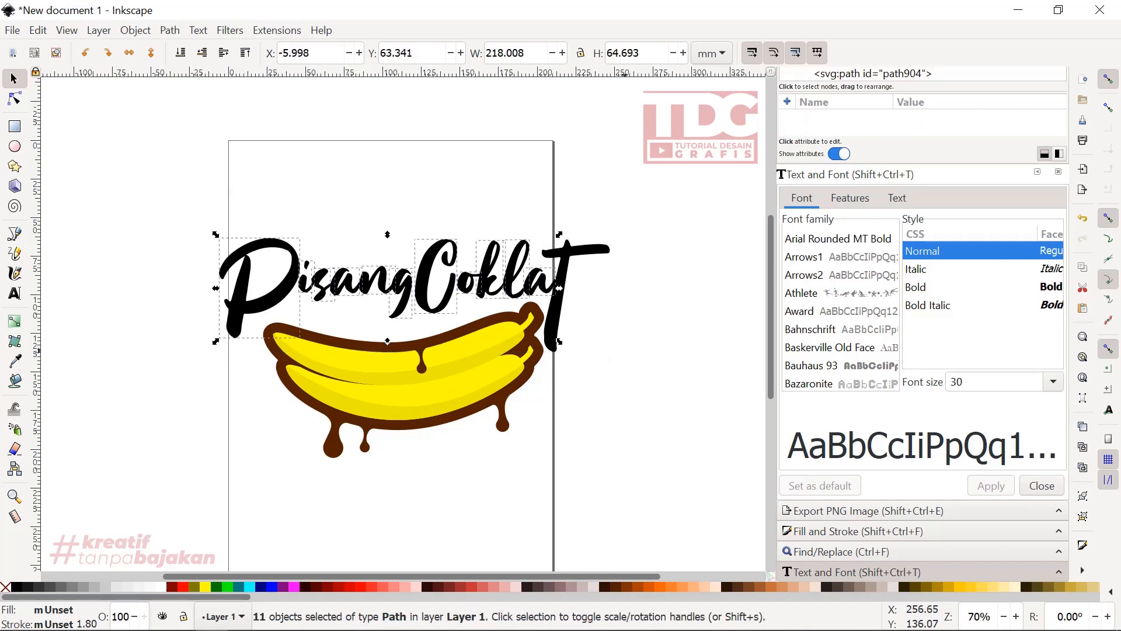
pyautogui.keyDown('shift'); pyautogui.click(599, 249); pyautogui.keyUp('shift')
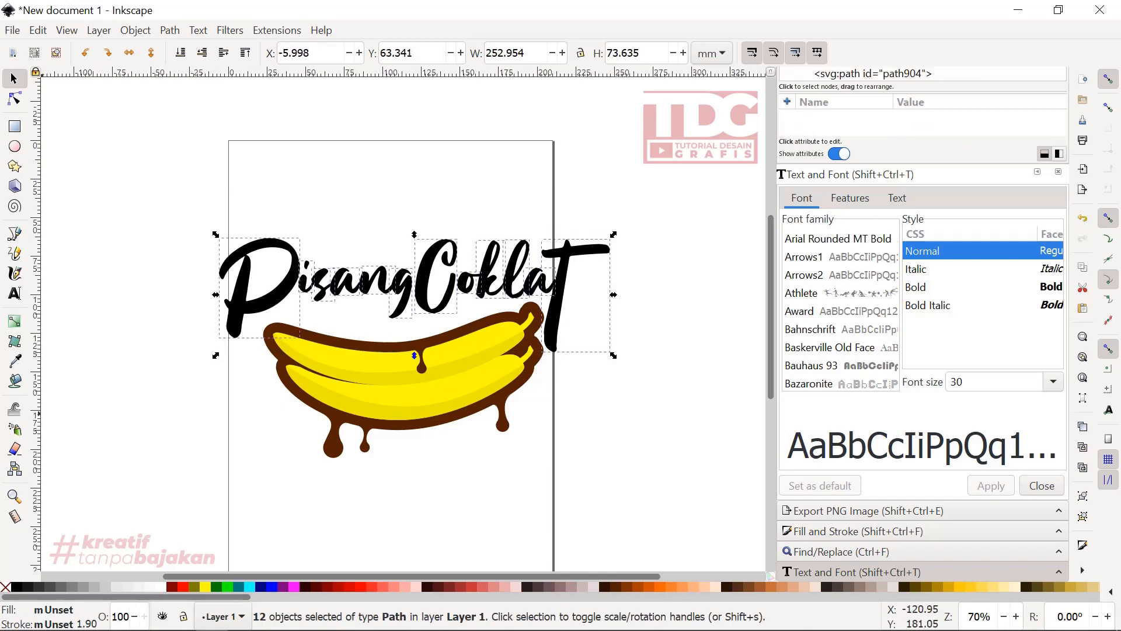
pyautogui.click(15, 360)
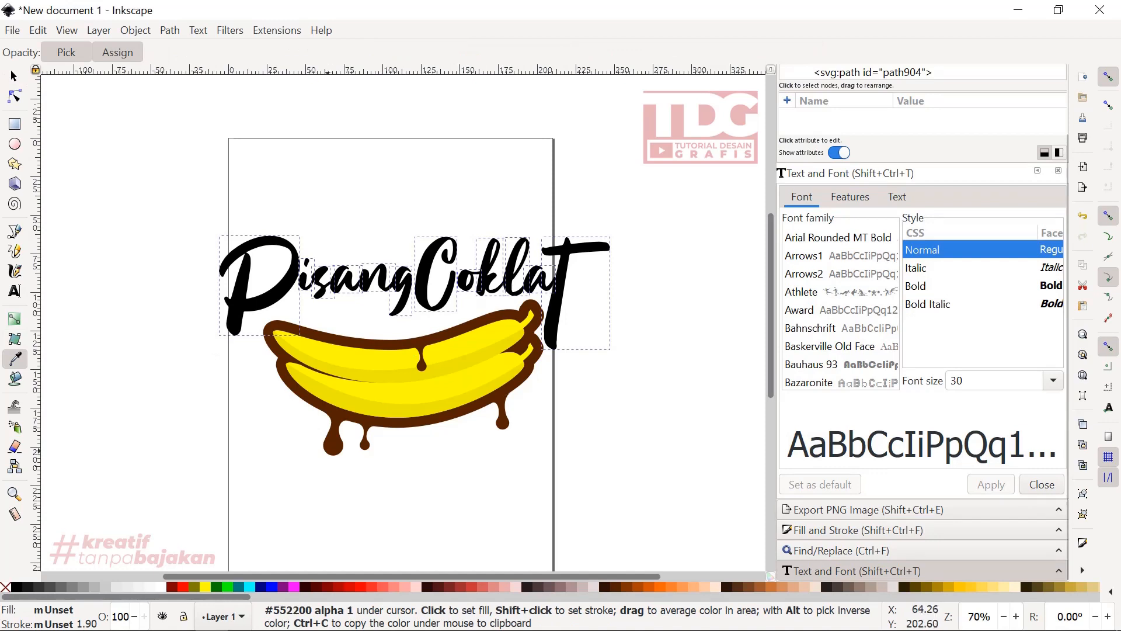
pyautogui.click(331, 450)
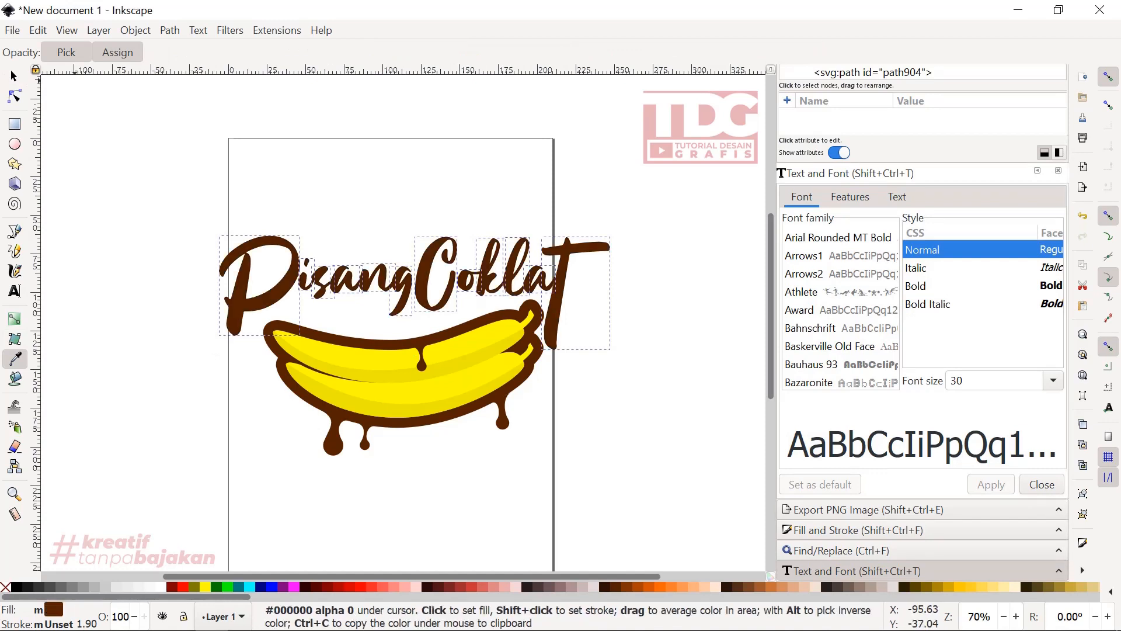
pyautogui.click(14, 76)
pyautogui.click(106, 153)
# - Move the title and bananas together about 295 mm straight up, above the page
pyautogui.scroll(-1, 296, 263)
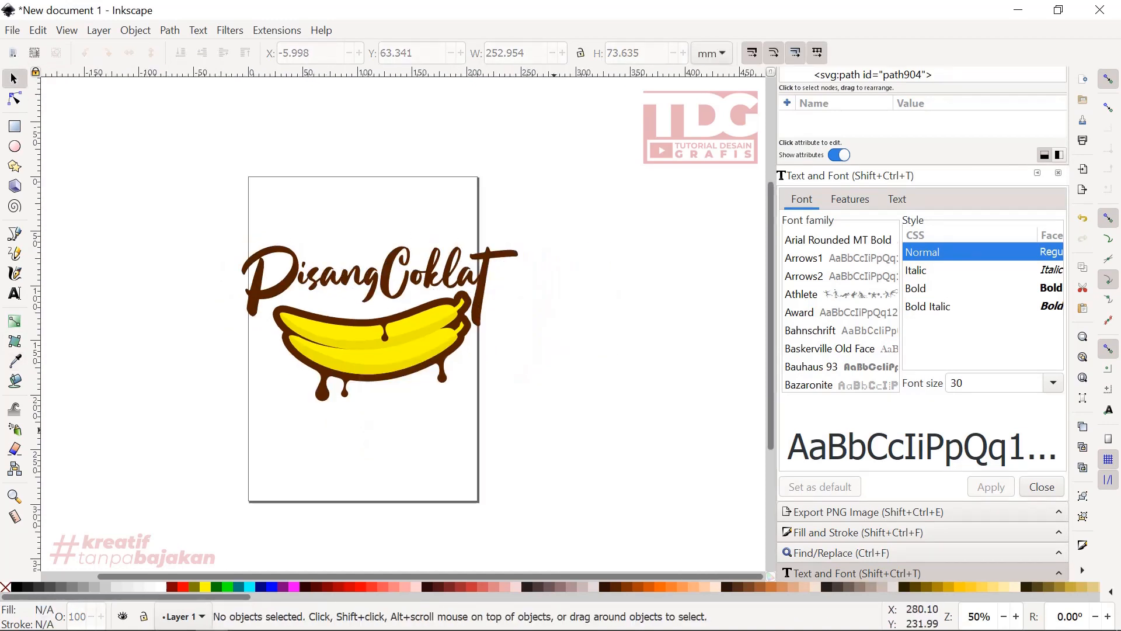
pyautogui.moveTo(566, 438); pyautogui.dragTo(129, 154)
pyautogui.scroll(-2, 250, 417)
pyautogui.moveTo(323, 384); pyautogui.dragTo(324, 219)
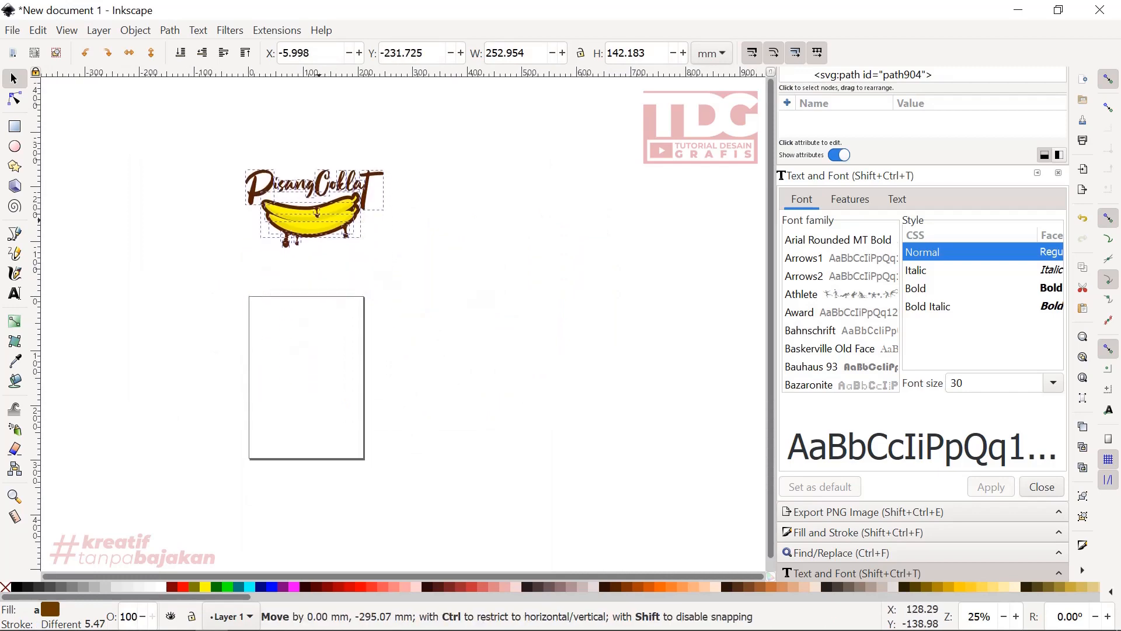
pyautogui.scroll(3, 278, 167)
pyautogui.click(371, 153)
pyautogui.scroll(1, 423, 245)
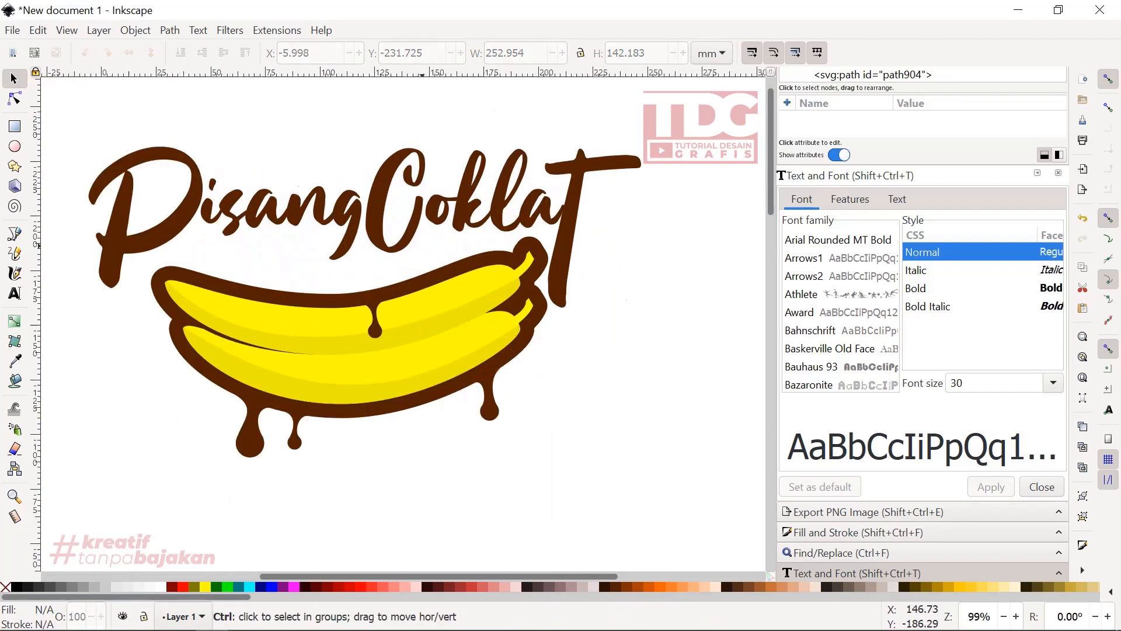
pyautogui.scroll(1, 423, 245)
pyautogui.scroll(-1, 447, 271)
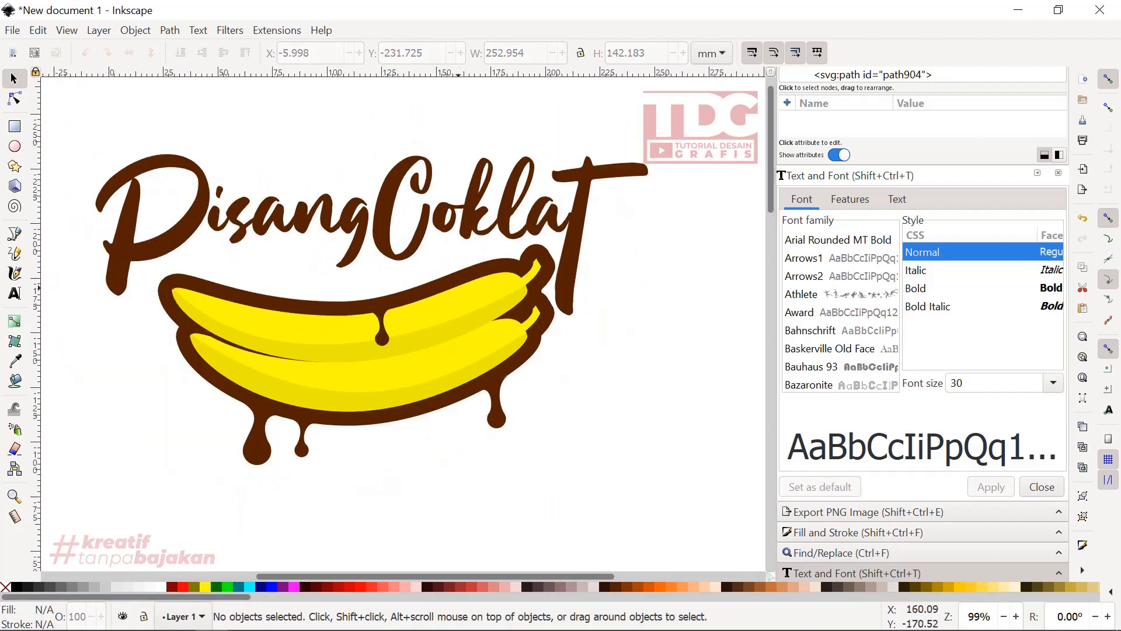
pyautogui.scroll(-1, 478, 250)
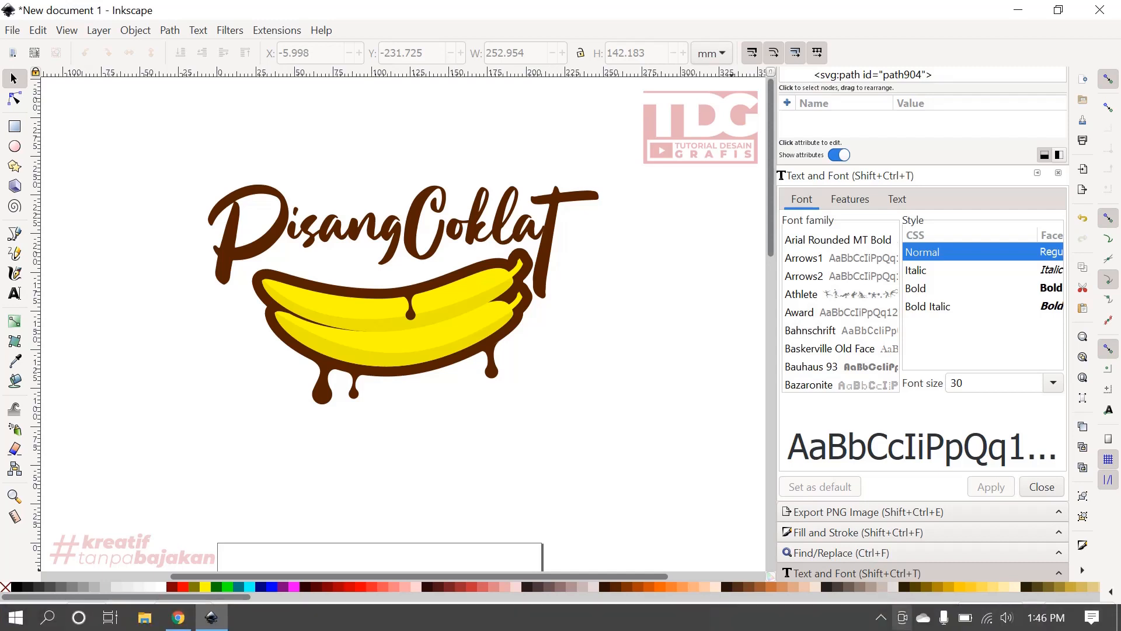
pyautogui.click(881, 617)
pyautogui.click(898, 586)
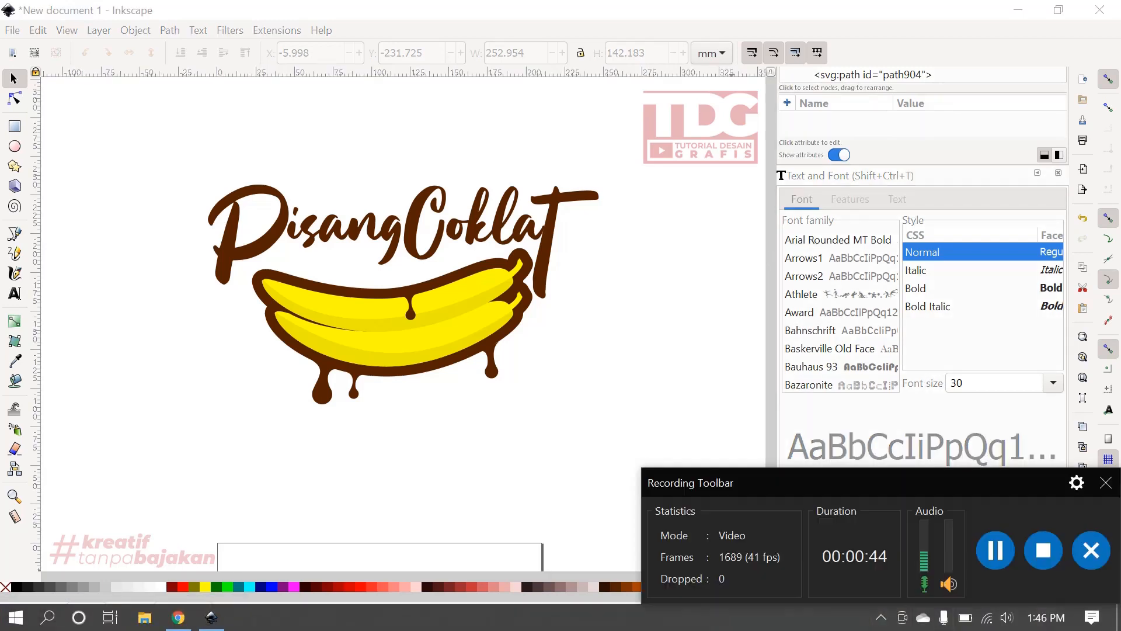